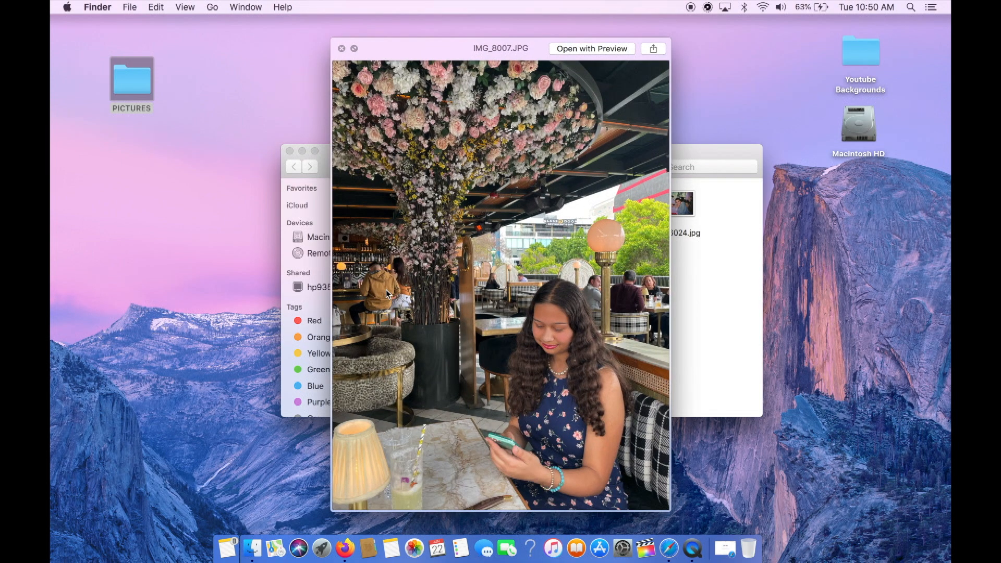
- Preview IMG_8508.jpg and IMG_9347.jpg from the PICTURES folder, and close the folder window
key(space)
click(467, 286)
key(space)
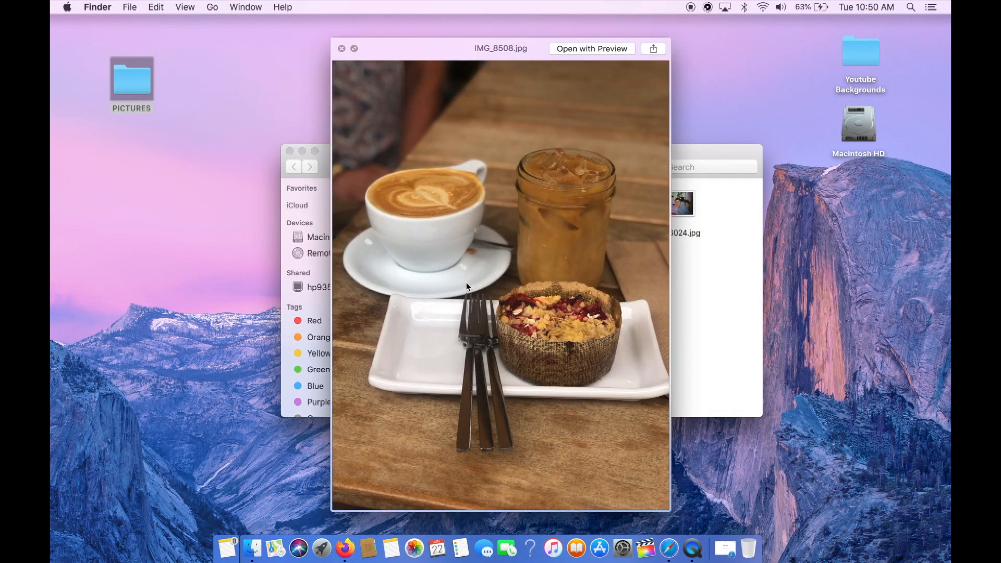
key(space)
click(547, 285)
key(space)
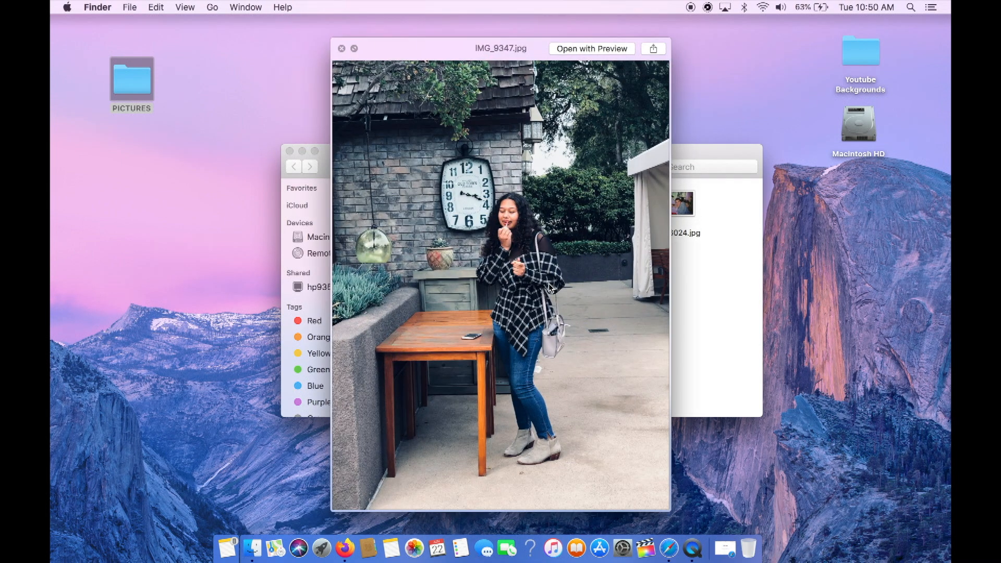
key(space)
click(646, 311)
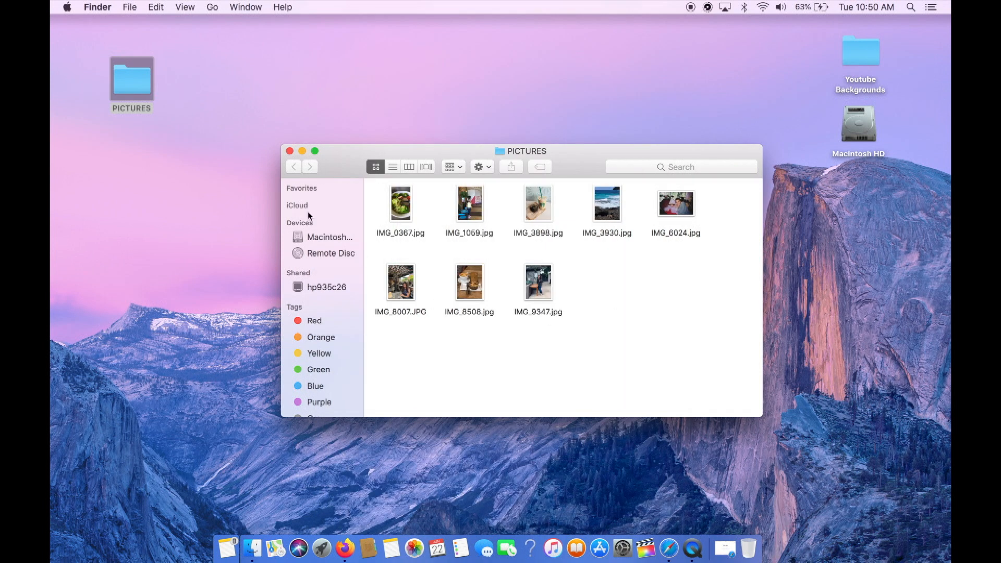
click(290, 152)
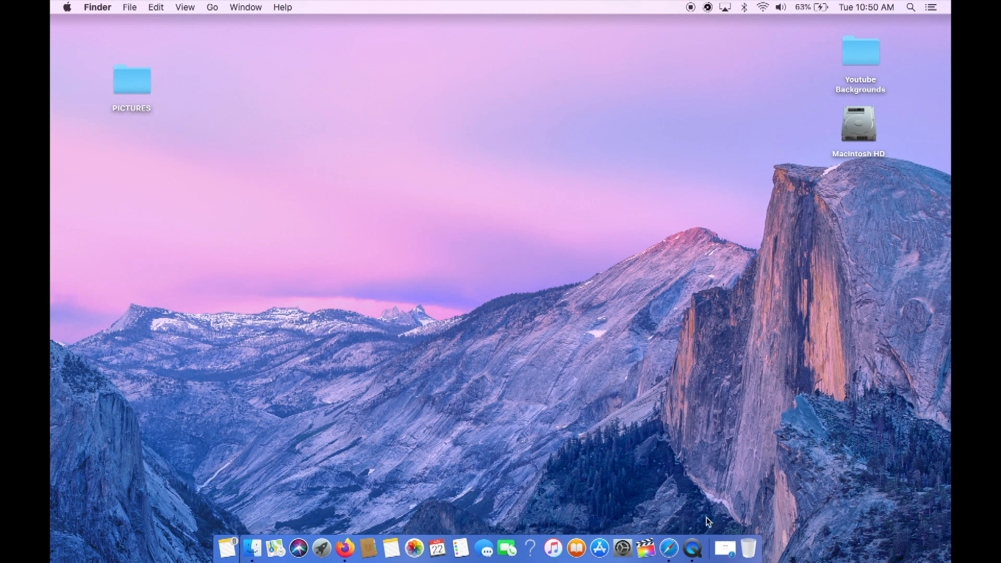
- Switch to Safari, find the Canva site by searching Google for "Canva.com", and open its login
click(724, 547)
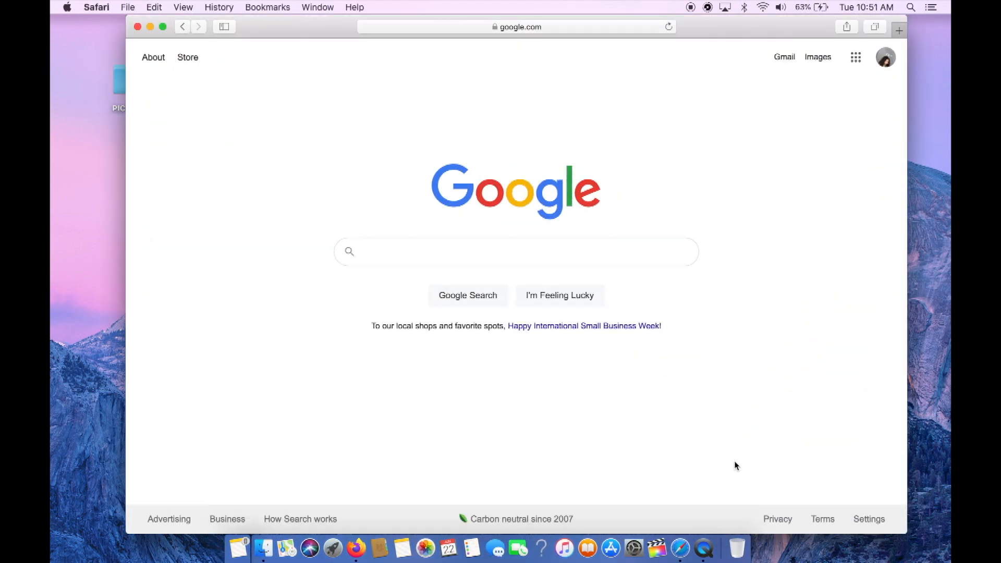
click(398, 252)
text(Canva.com)
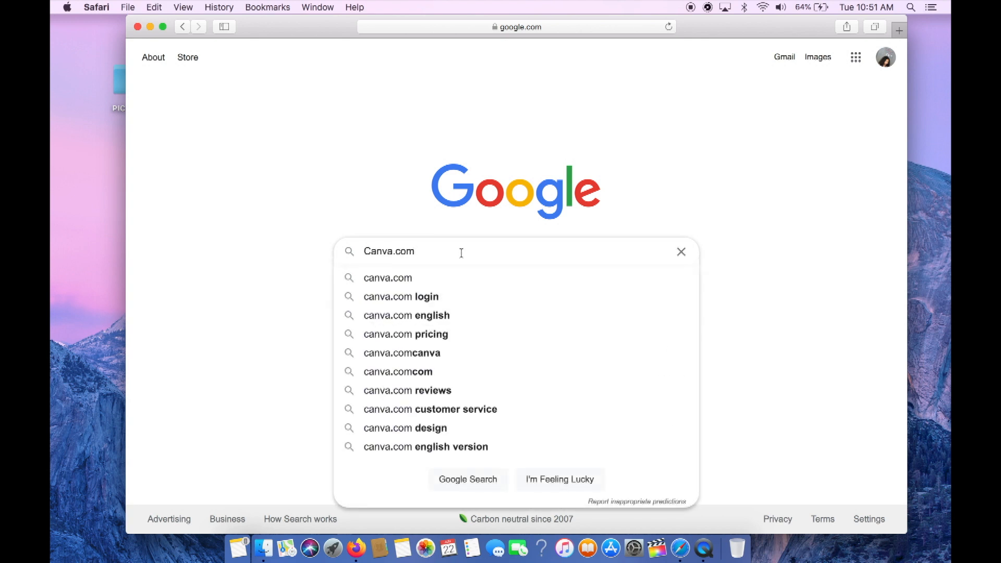
key(Return)
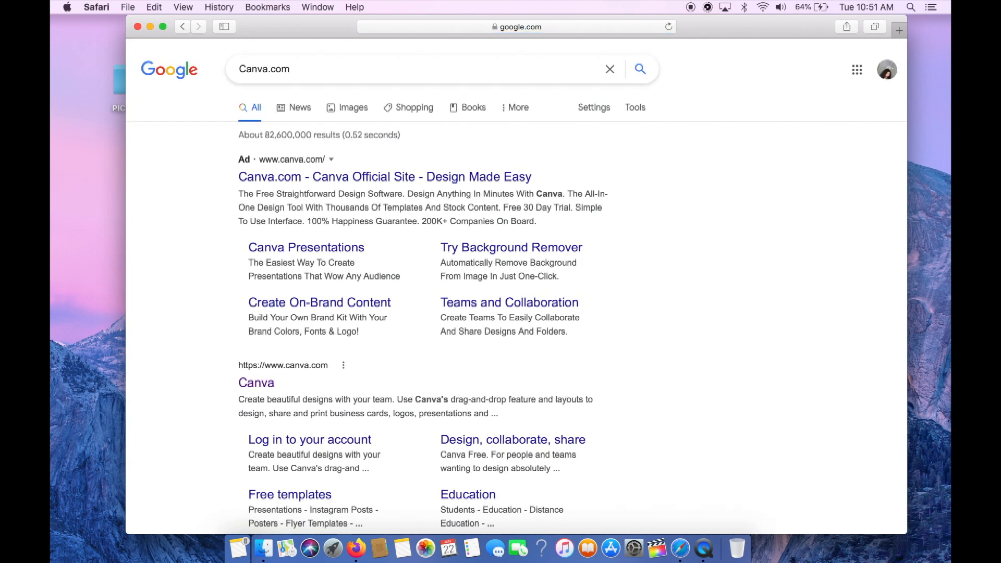
scroll(461, 260, down, 5)
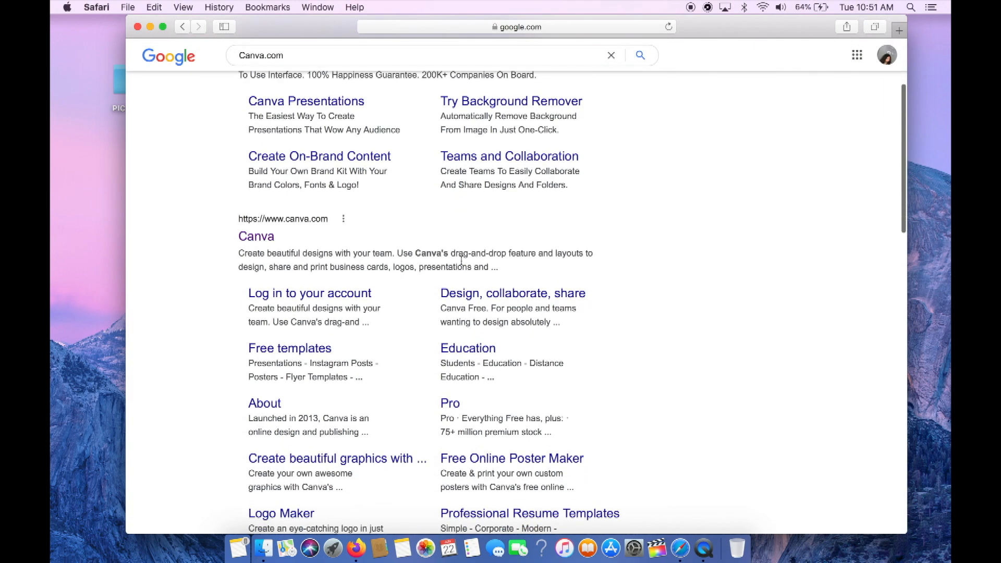
click(256, 230)
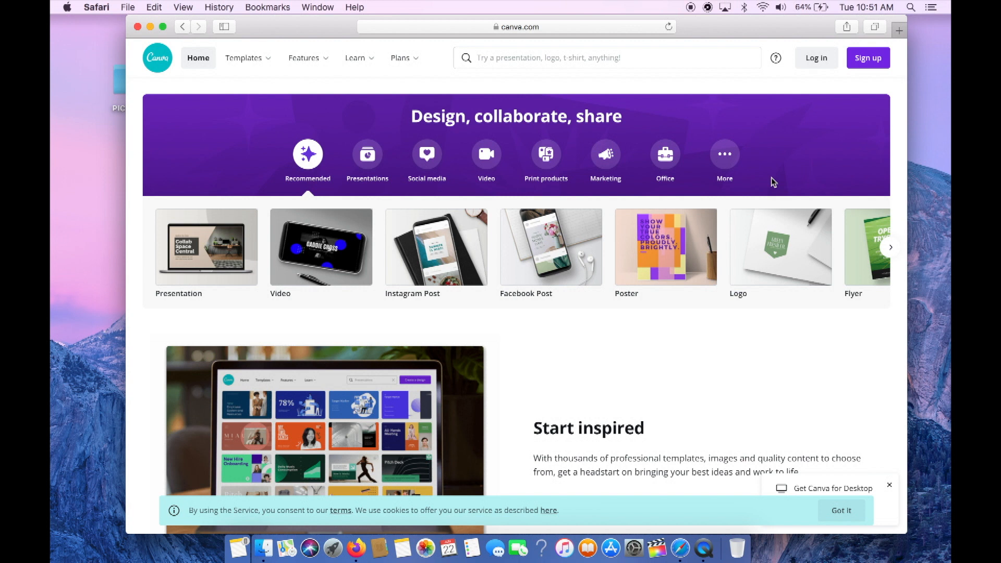
click(823, 60)
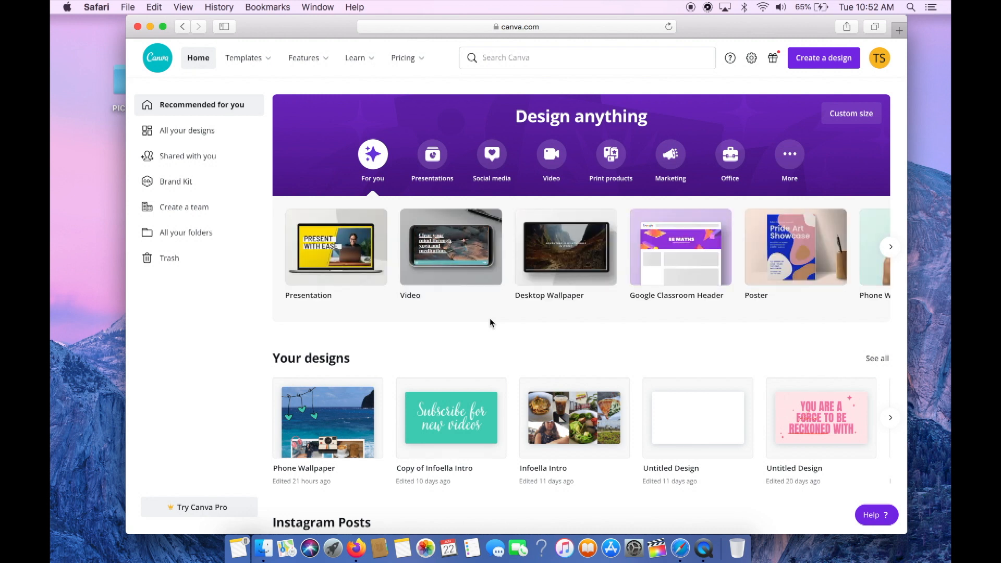
- Open Canva's custom size settings and search the web in a new tab for "how big is iphone 11 pro wallpaper"
click(853, 122)
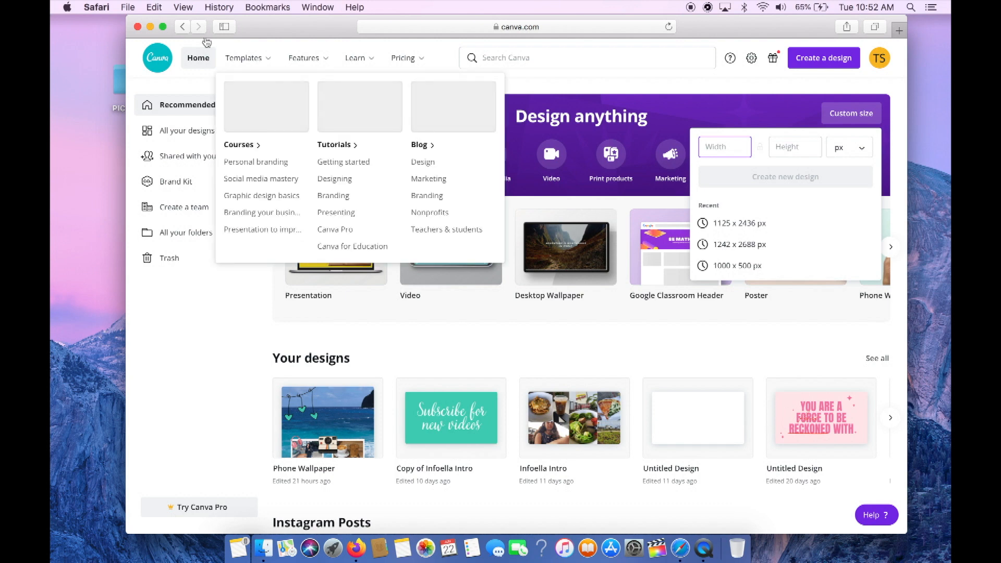
click(129, 8)
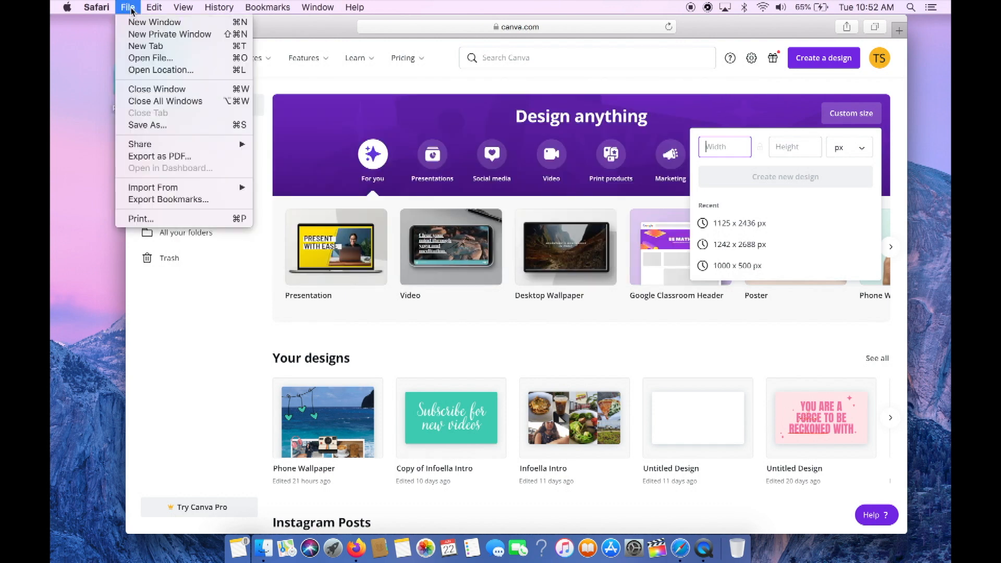
click(146, 46)
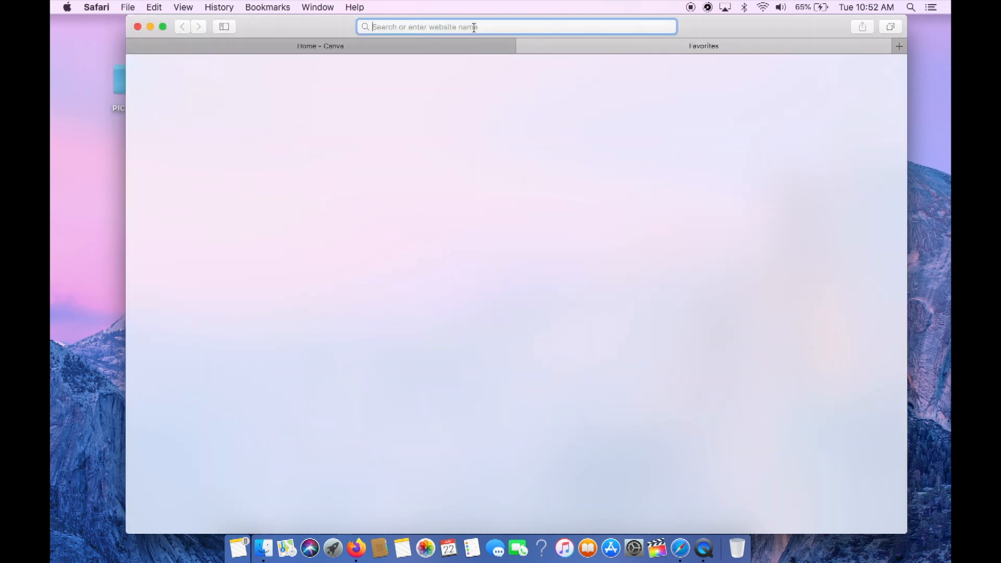
text(how big is ip)
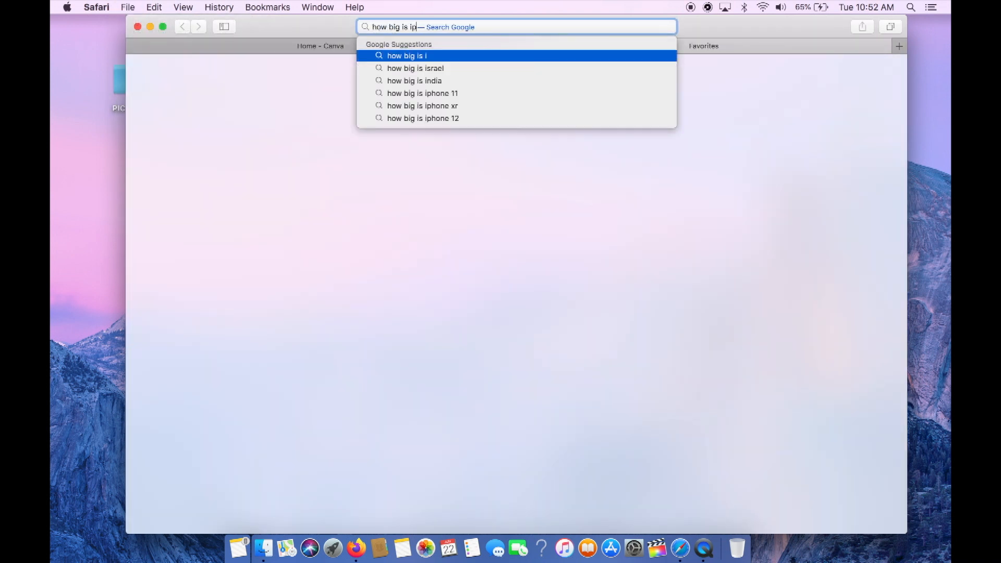
text(hone 11 pro wallpaper)
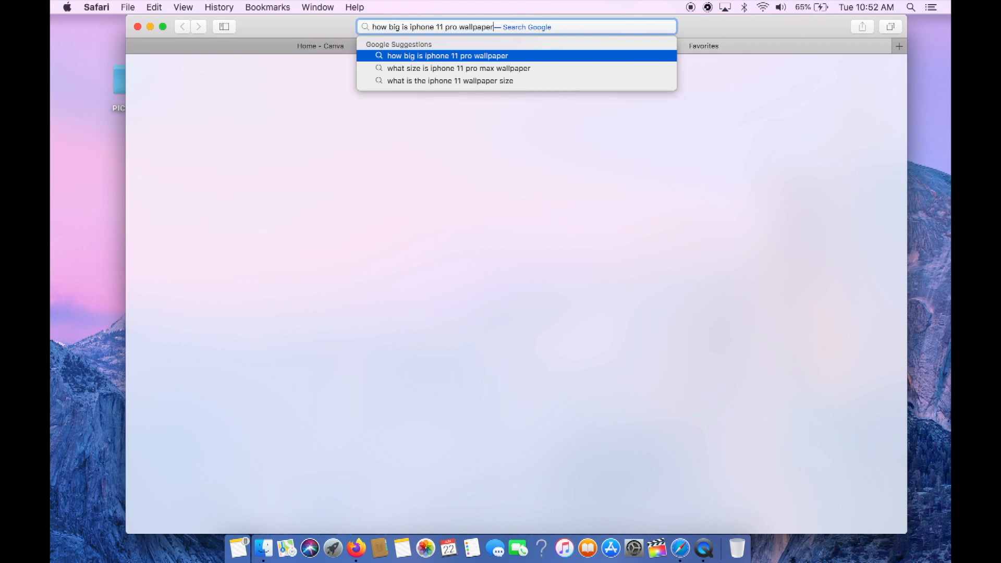
key(Return)
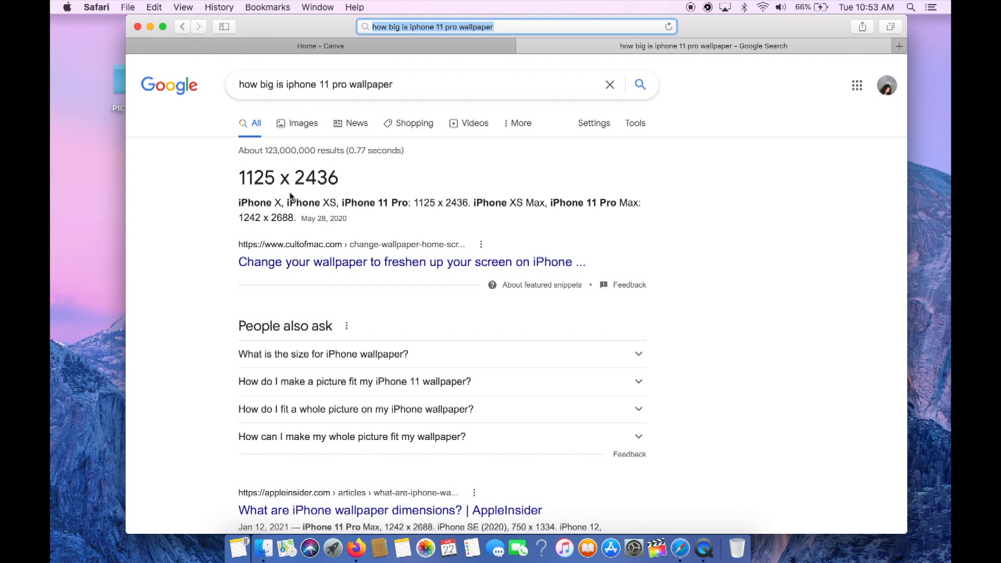
- Return to Canva and create a new custom-size design of 1125 x 2436 px
click(414, 50)
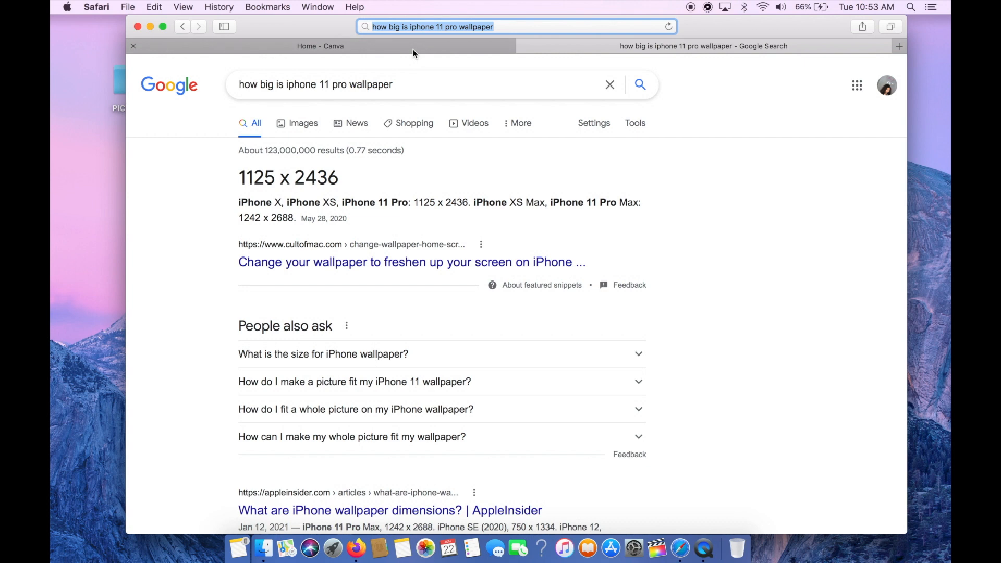
text(1125)
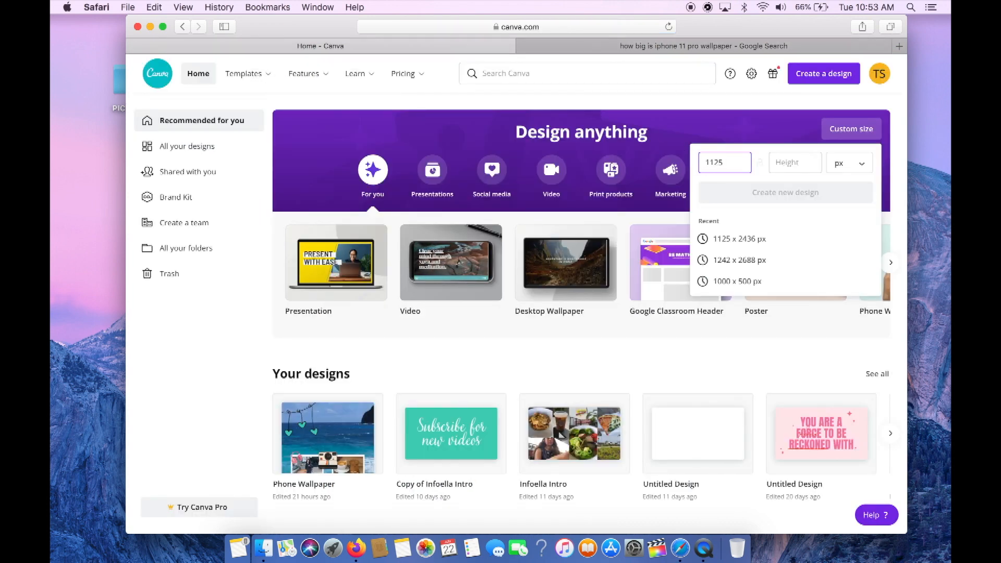
key(Tab)
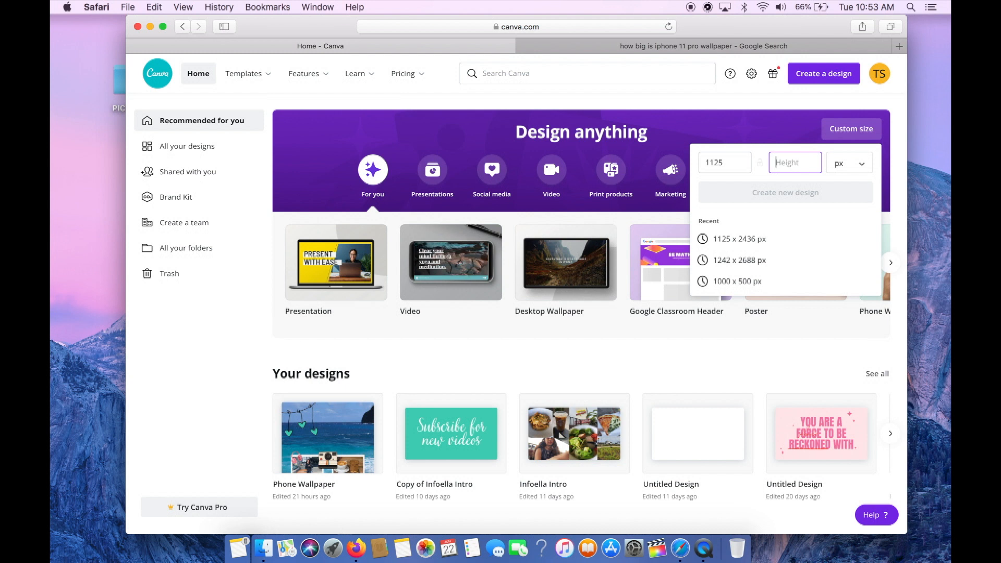
text(2436)
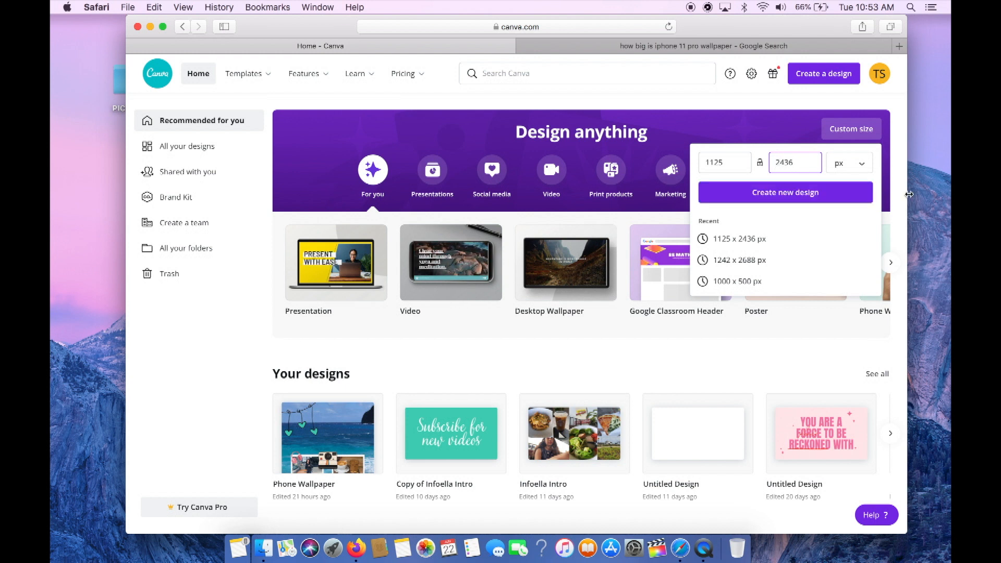
click(853, 166)
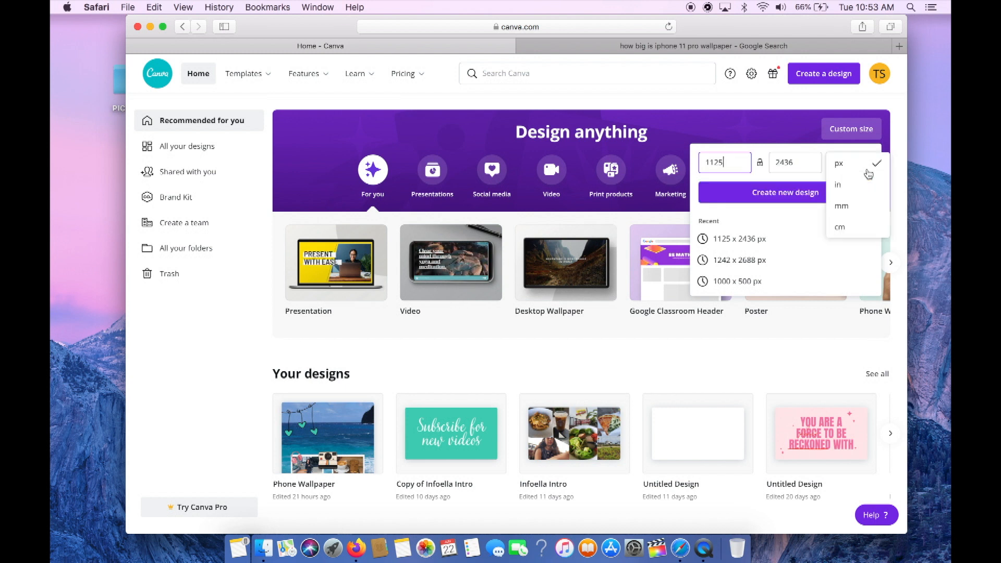
click(851, 168)
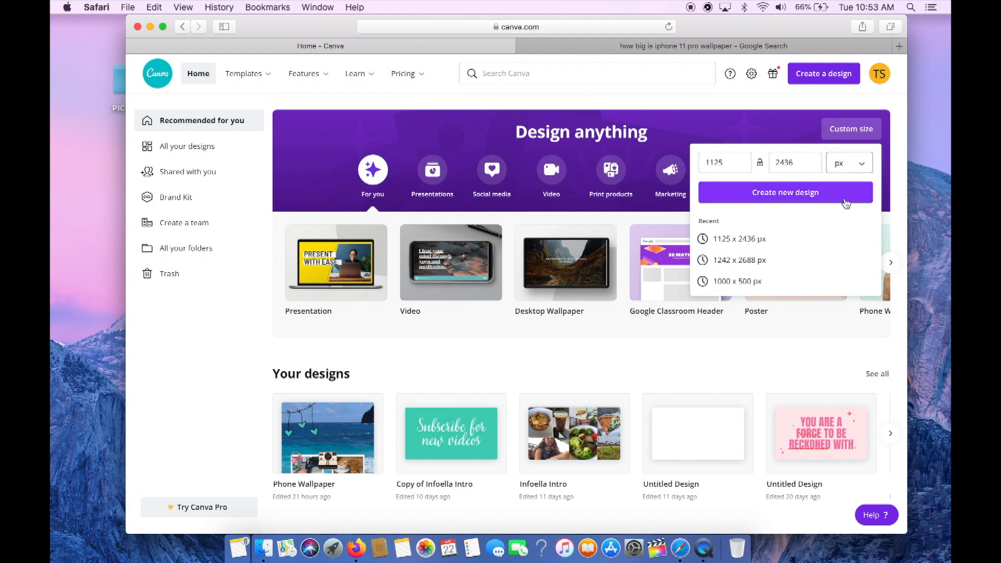
click(850, 203)
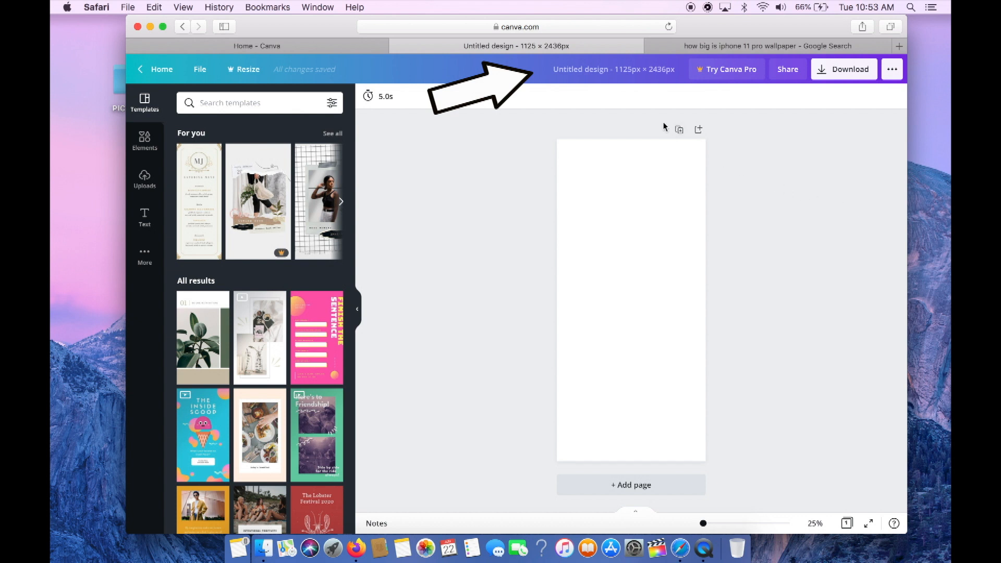
- Rename the untitled design as "Phone Wallpaper"
click(641, 69)
key(BackSpace)
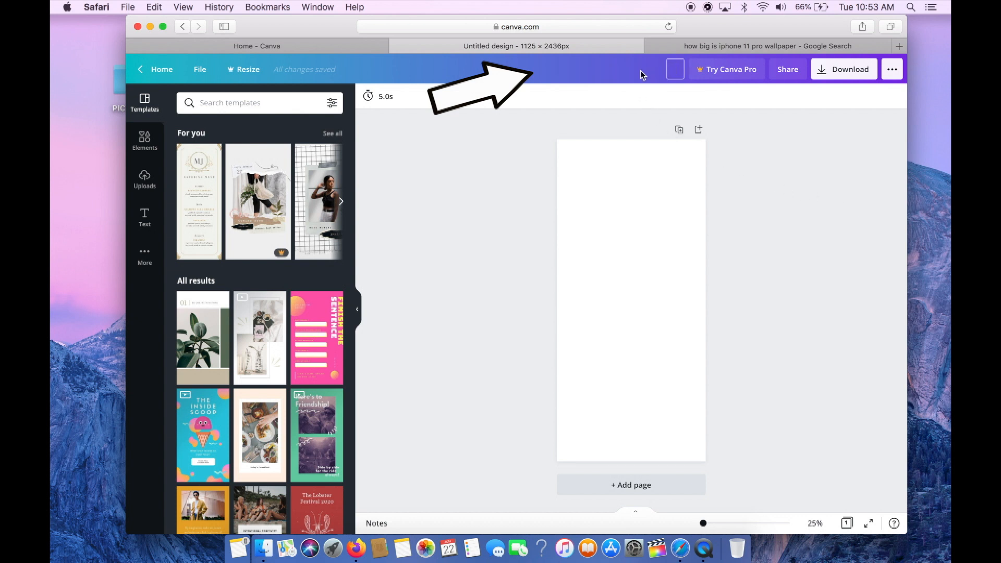
text(Phone Wallpaper)
key(Return)
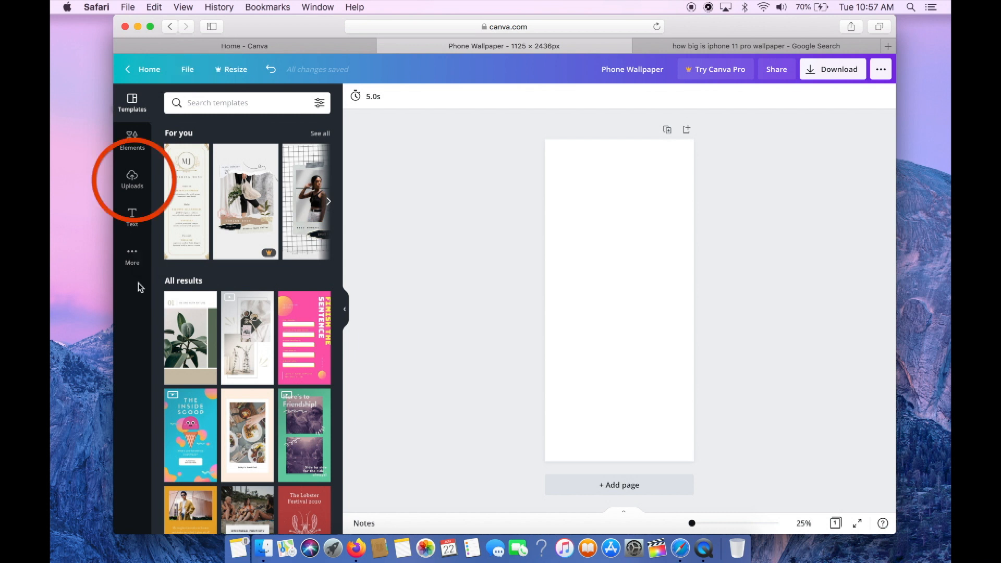
- Upload all images from the desktop PICTURES folder to the Canva uploads, and close the folder window
click(146, 187)
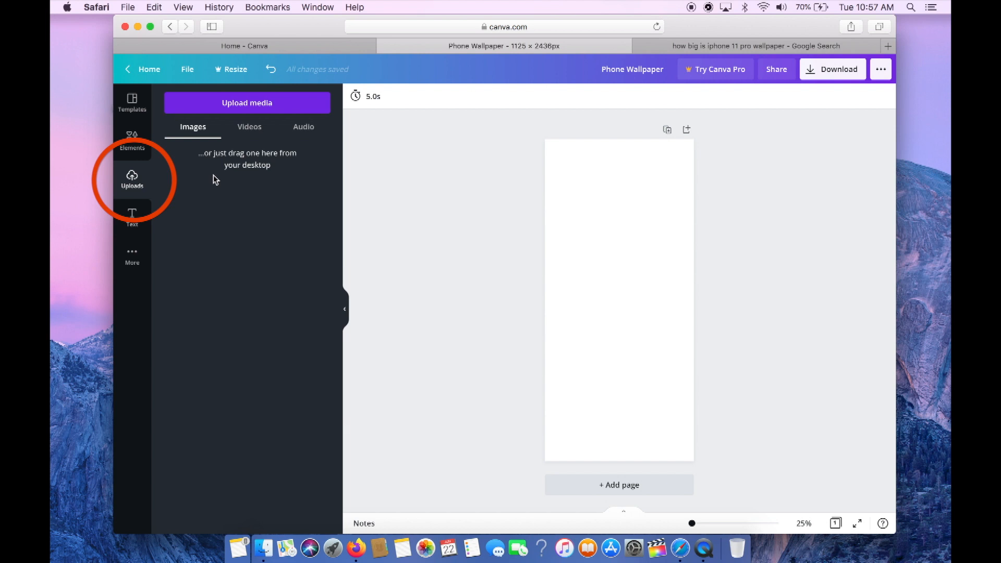
drag(268, 27, 323, 24)
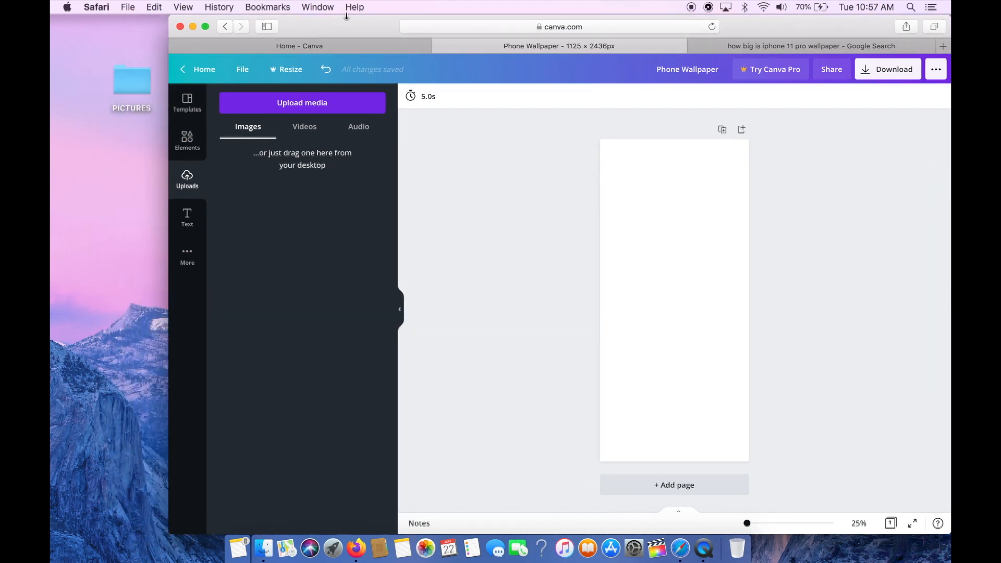
double_click(147, 85)
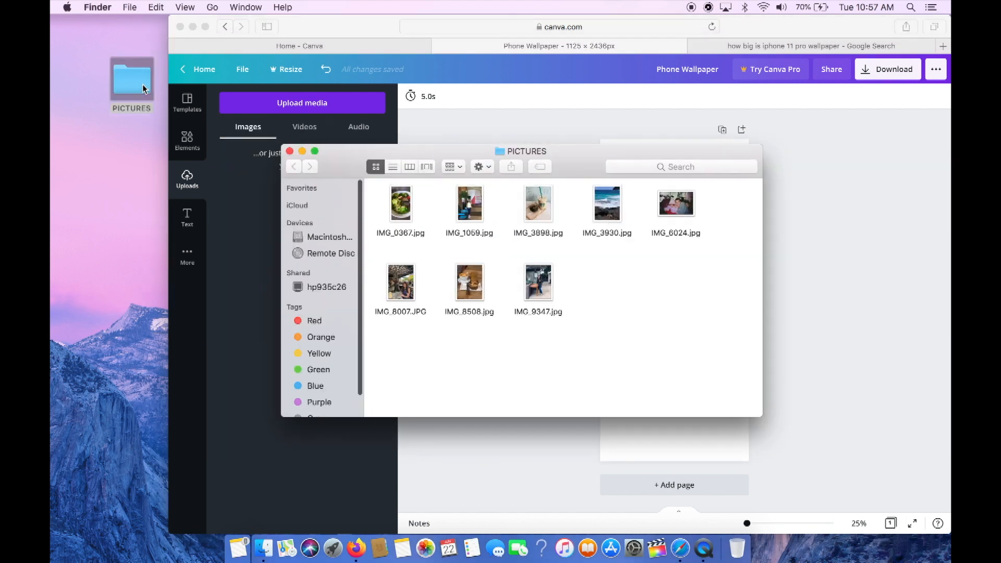
drag(469, 155, 591, 230)
drag(820, 366, 259, 265)
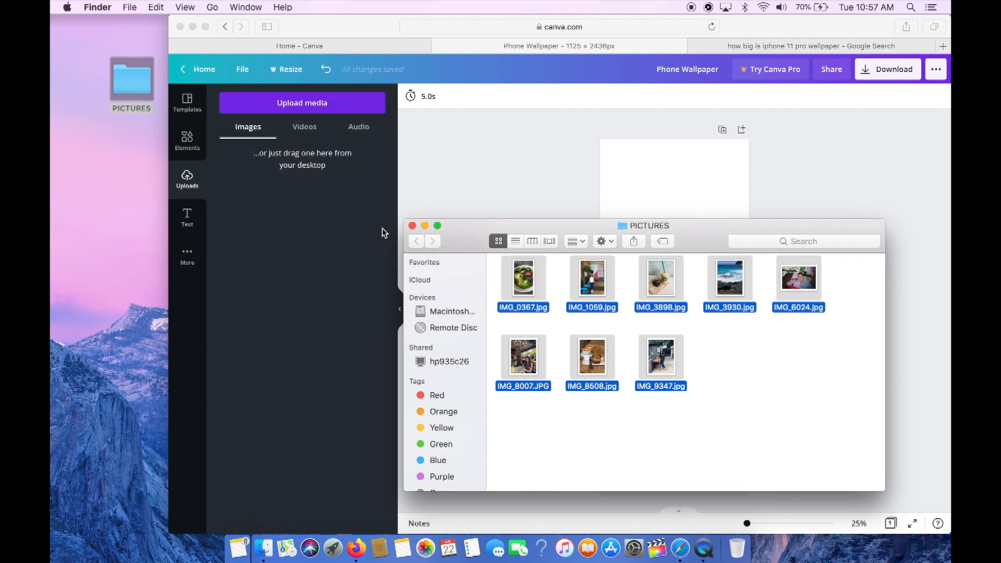
click(413, 226)
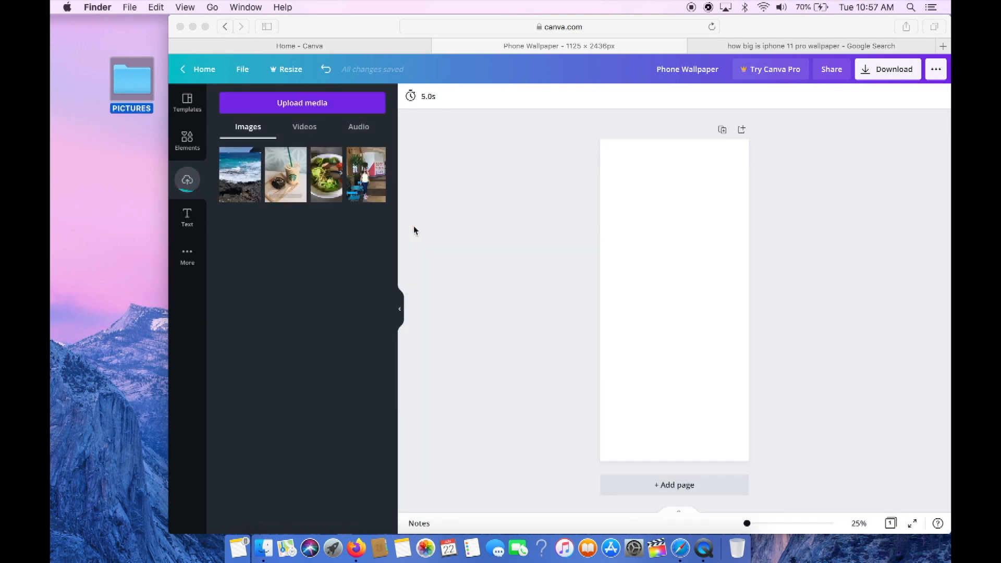
click(415, 230)
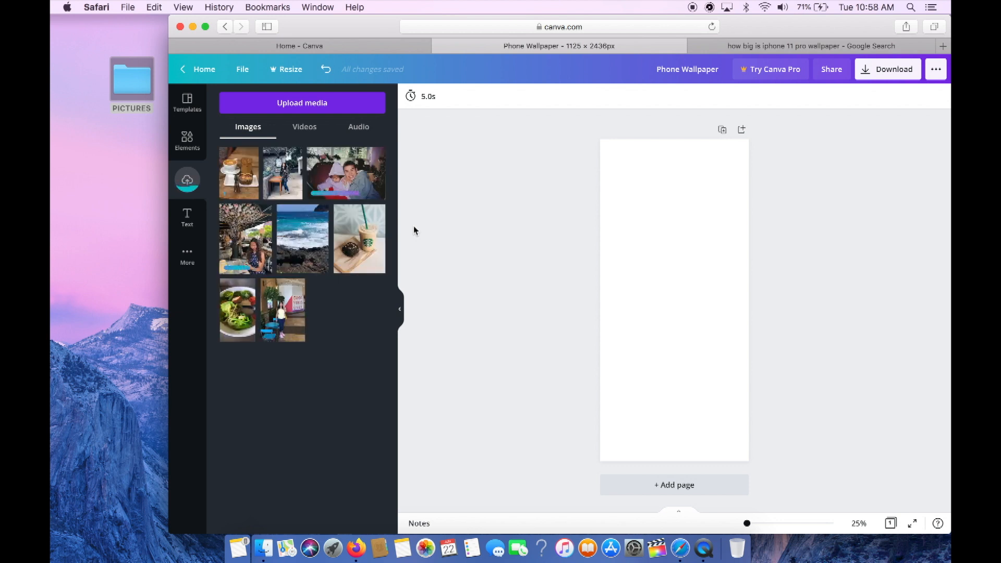
drag(375, 26, 313, 23)
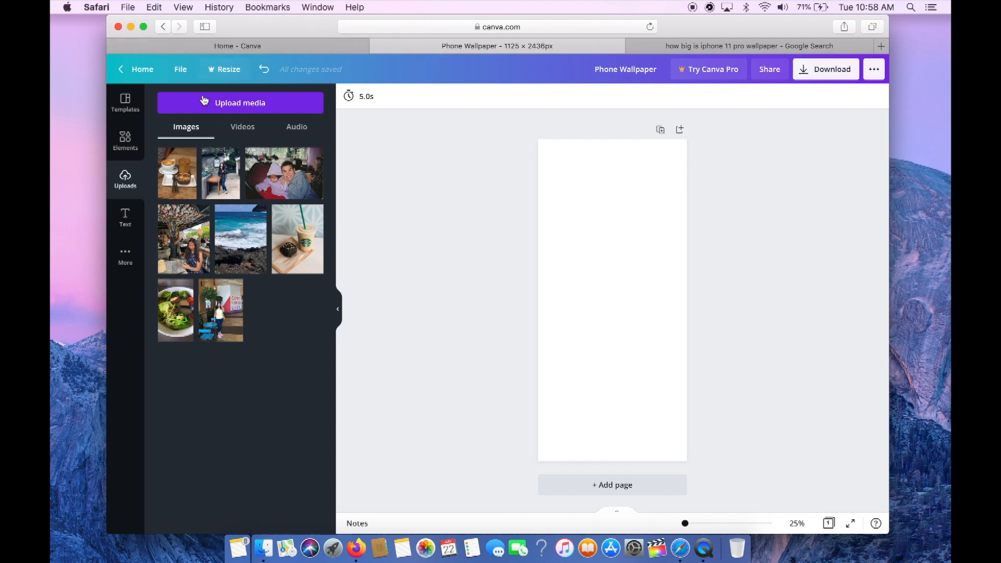
- Browse the suggested templates for a layout that suits the phone wallpaper
click(141, 114)
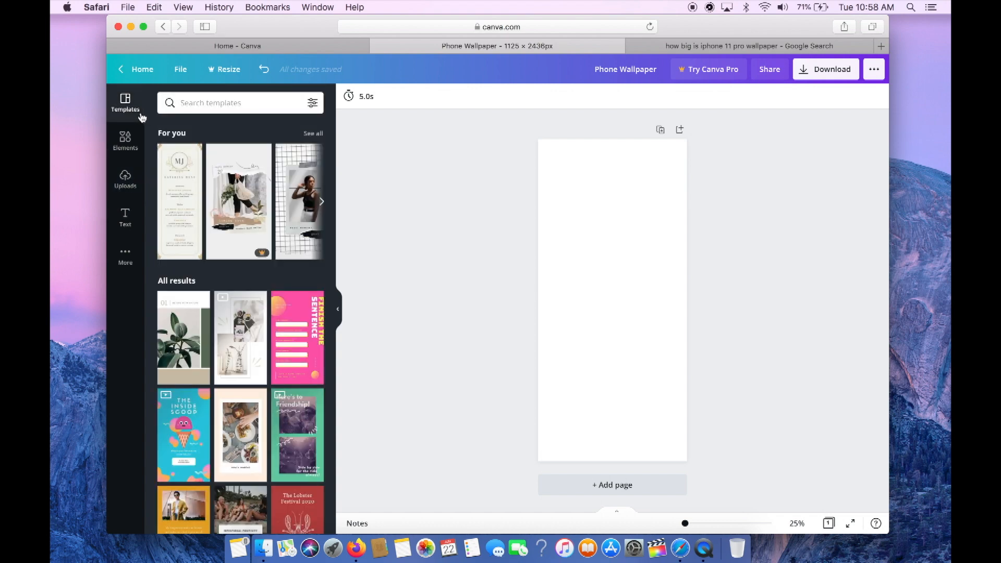
scroll(232, 174, down, 10)
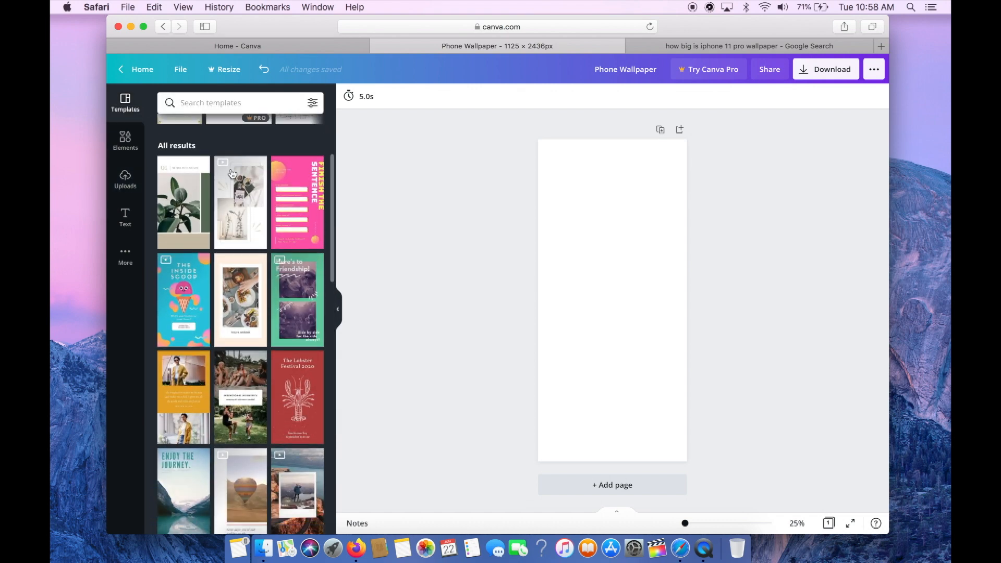
scroll(233, 174, down, 5)
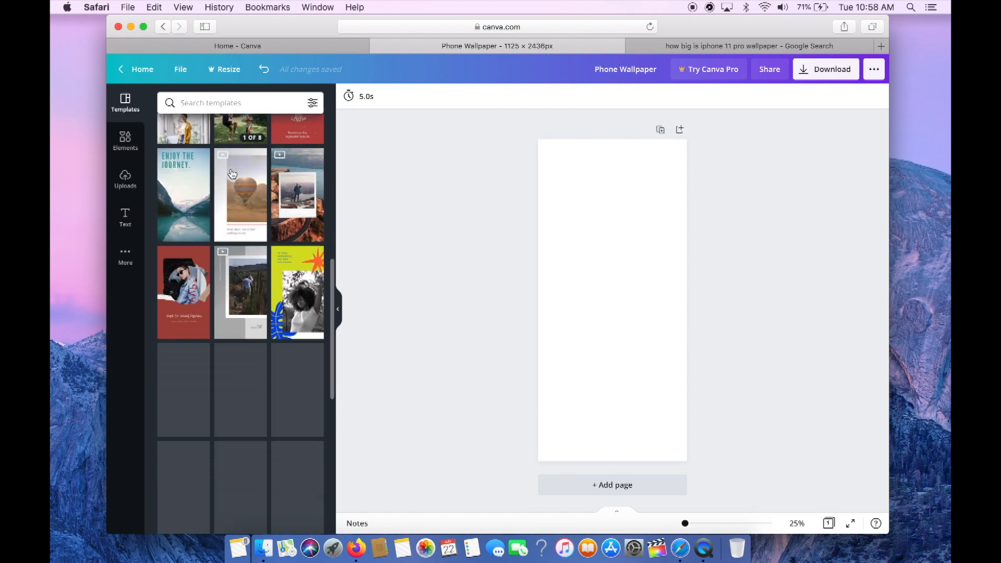
scroll(232, 174, down, 10)
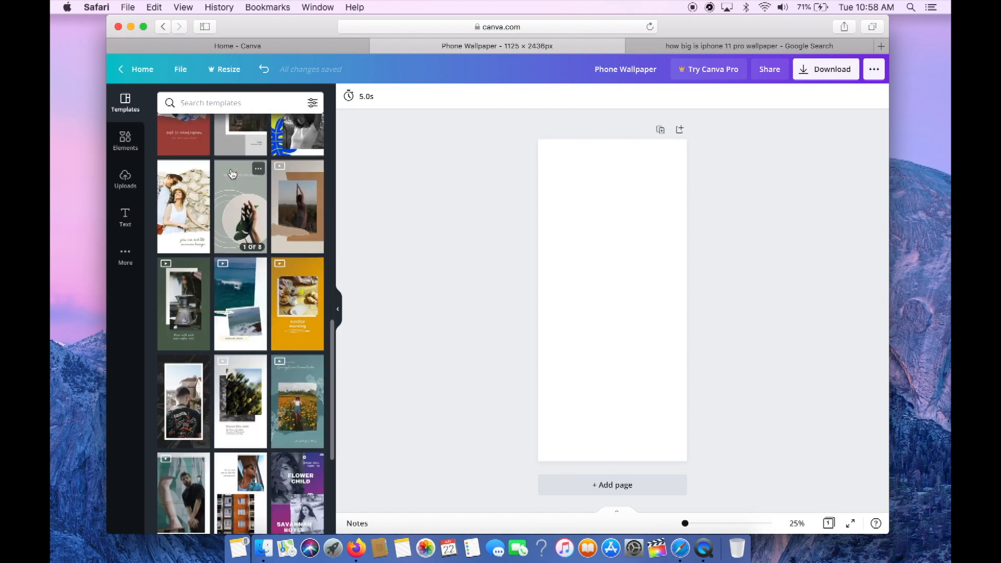
scroll(233, 174, down, 12)
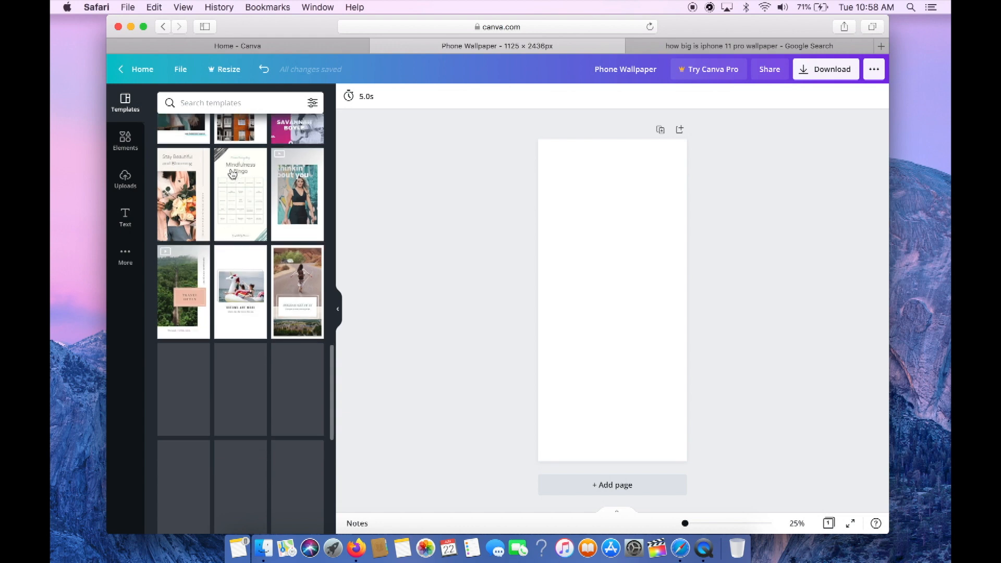
scroll(233, 174, down, 10)
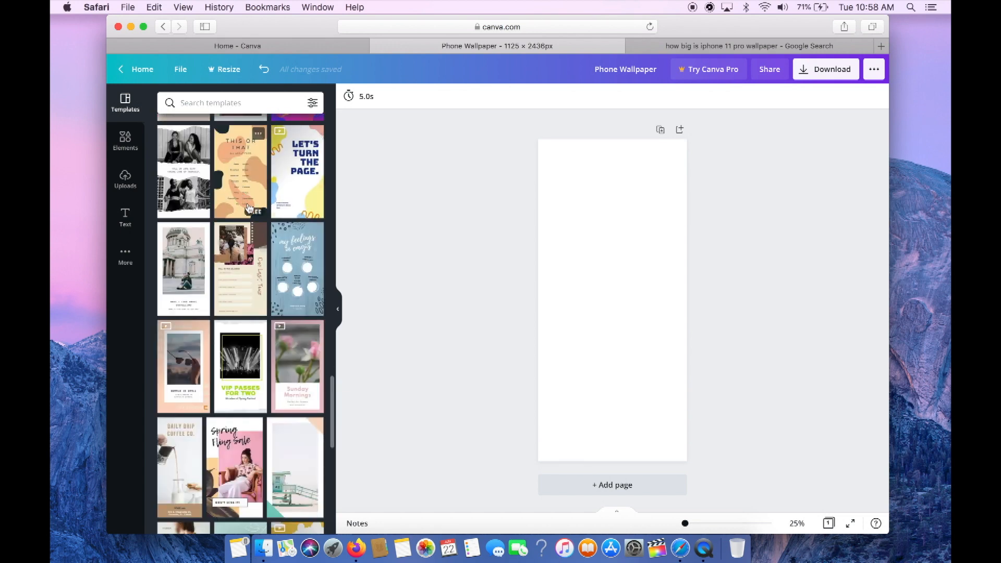
scroll(248, 207, down, 5)
scroll(248, 208, down, 5)
scroll(248, 207, up, 10)
scroll(248, 208, up, 5)
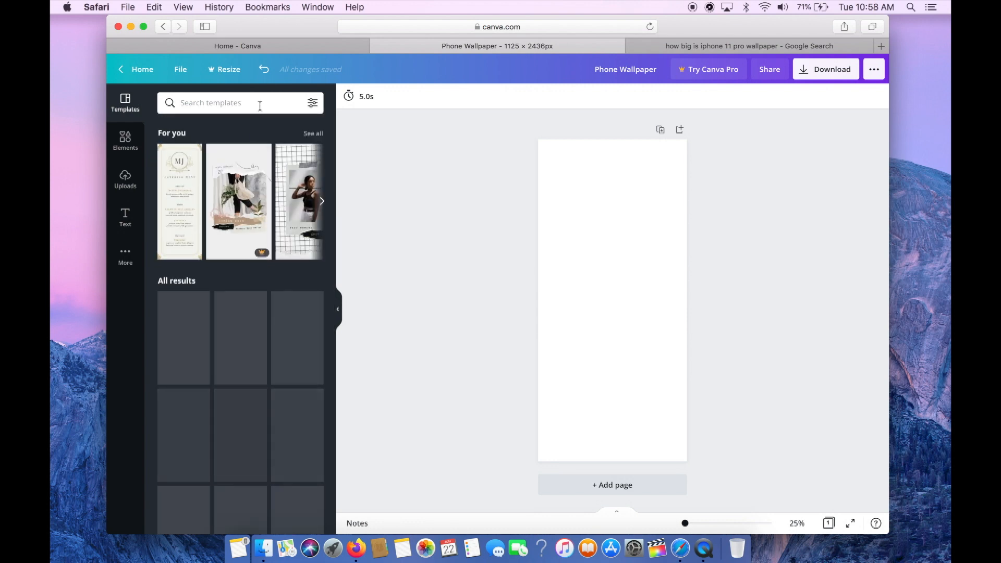
- Search the templates for "Polaroids" and look through the results for a polaroid photo layout
click(260, 105)
text(Polaroi)
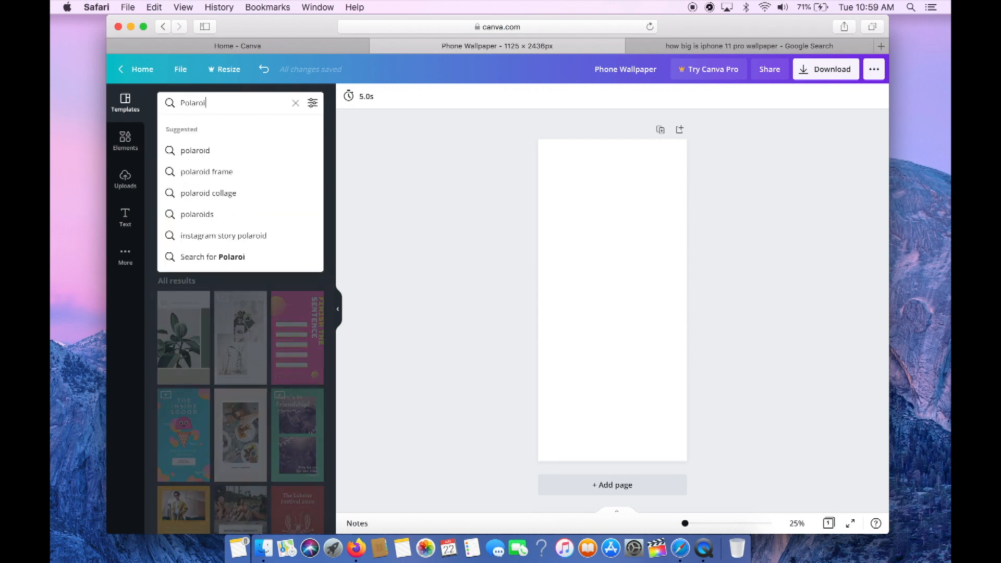
key(Return)
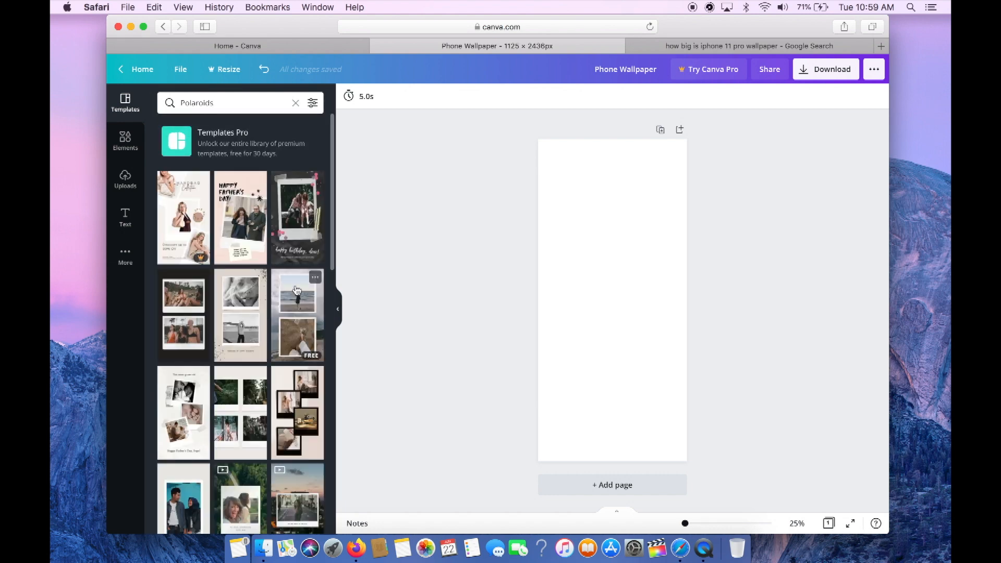
scroll(296, 290, down, 5)
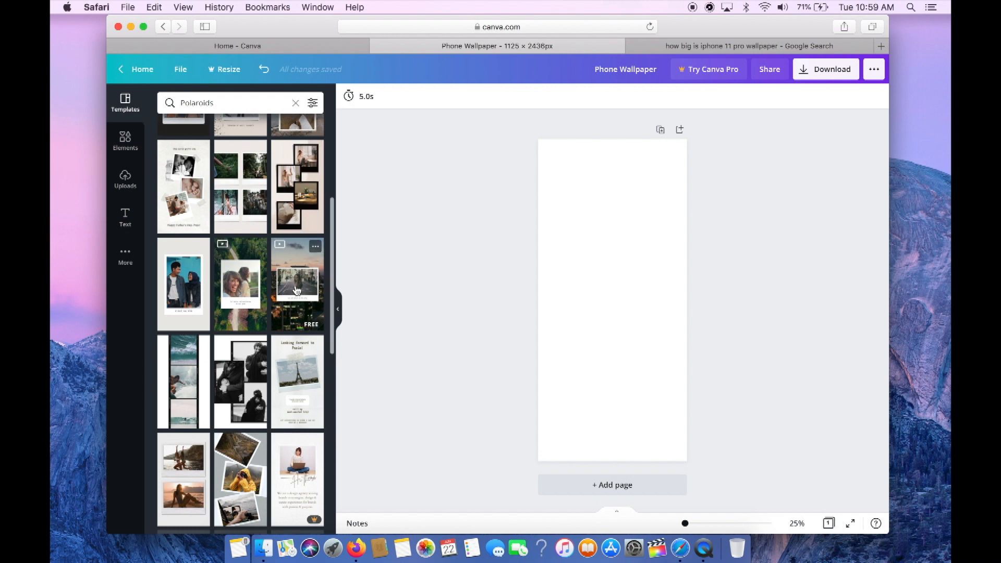
scroll(297, 290, down, 8)
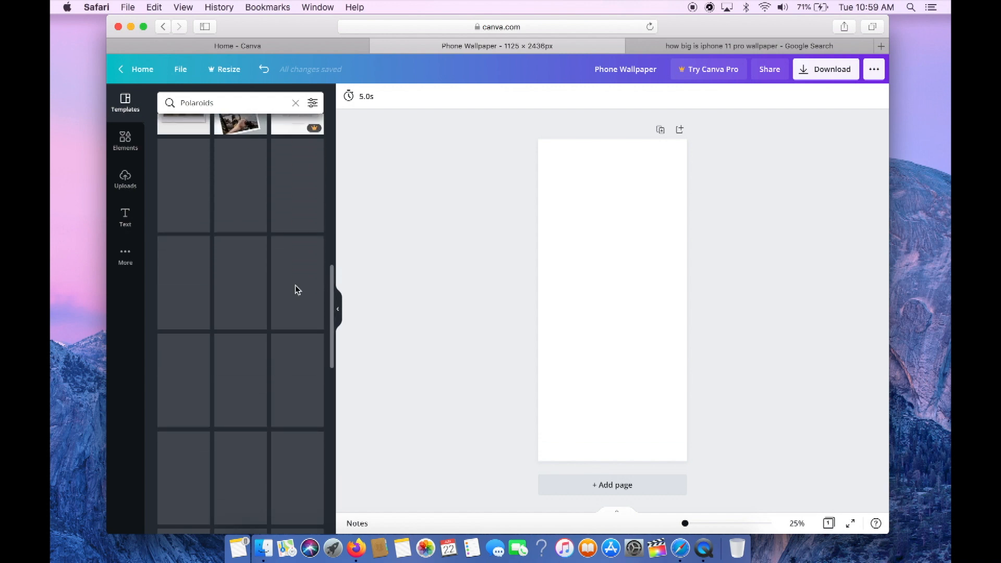
scroll(296, 290, down, 10)
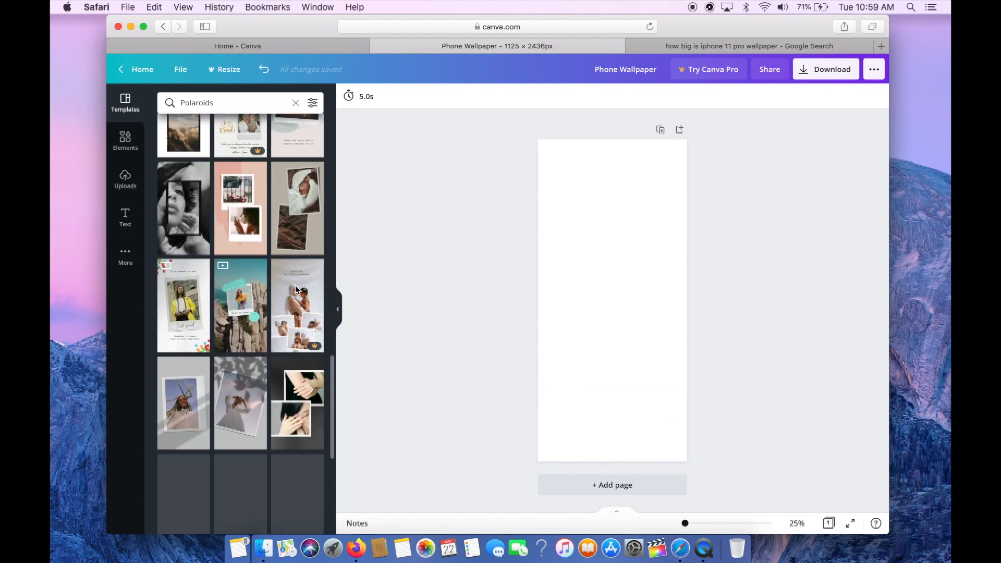
scroll(296, 290, down, 10)
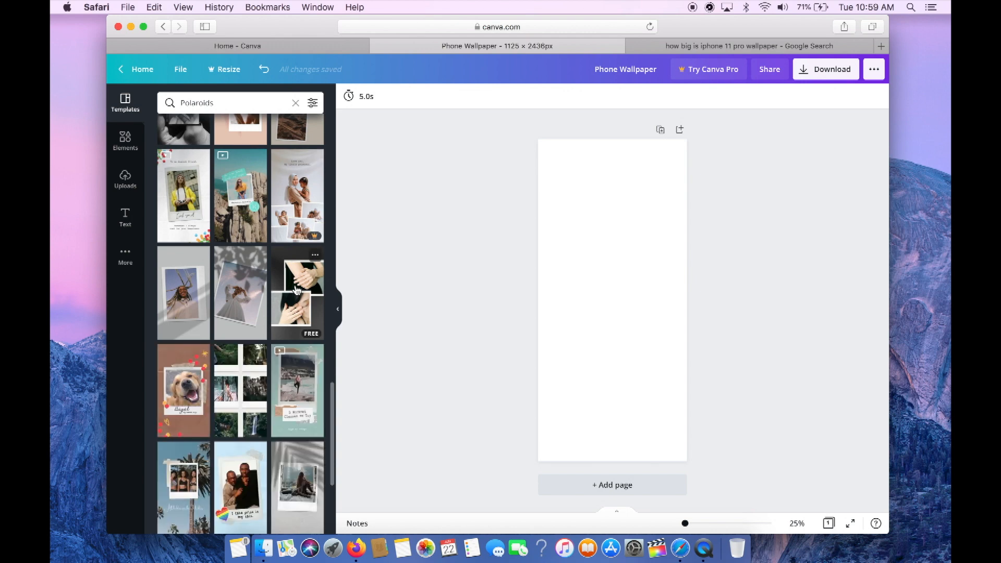
scroll(297, 291, up, 3)
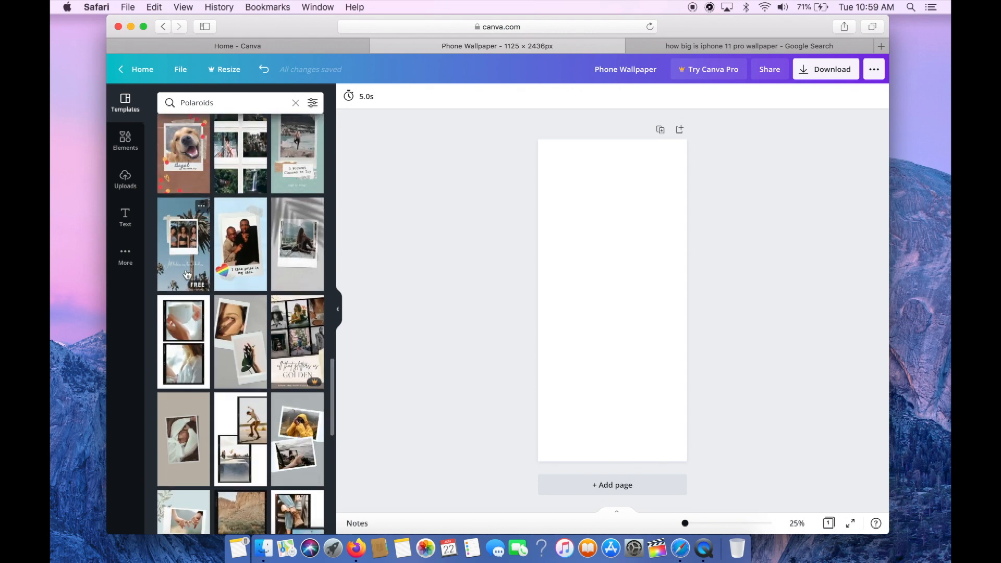
- Apply the "Blue and White Polaroid Collage Motivation / Female Empowerment Phone Wallpaper" template to the page and collapse the template list
click(204, 209)
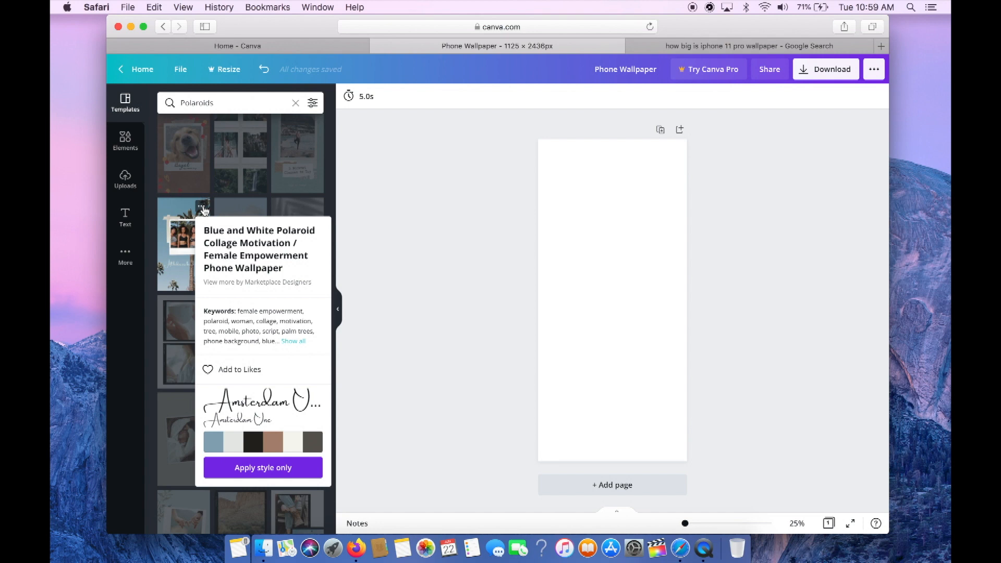
click(203, 209)
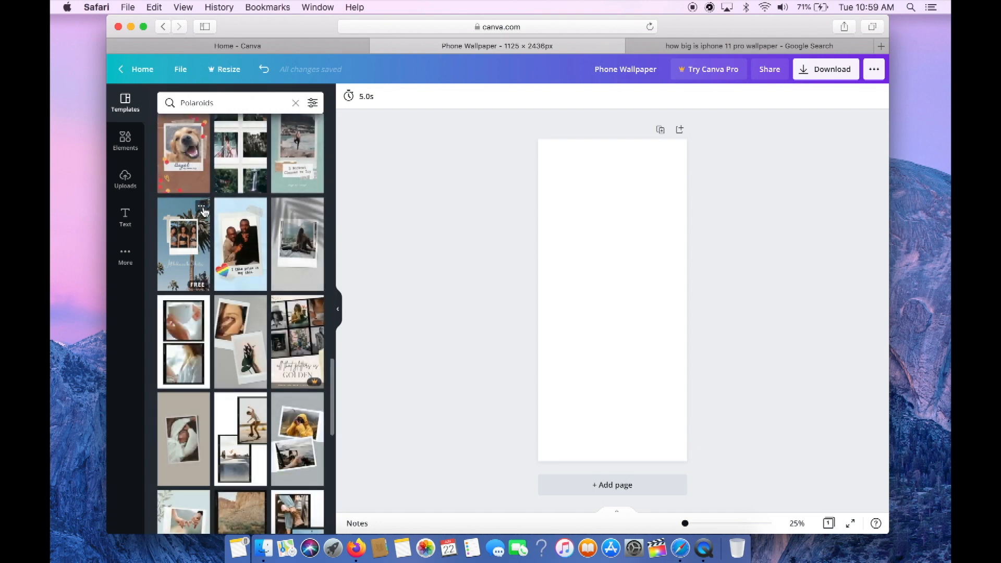
click(185, 257)
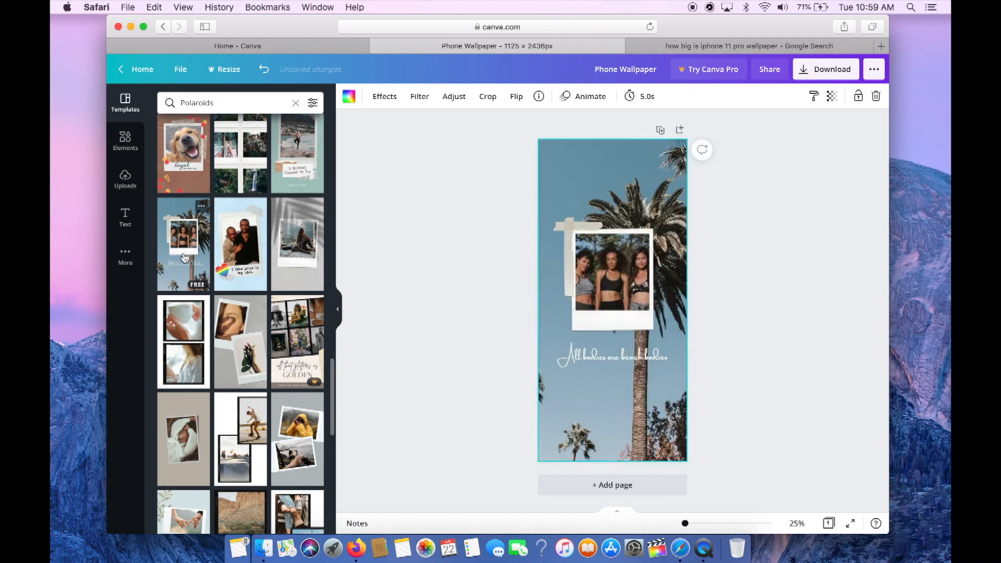
click(339, 312)
click(339, 312)
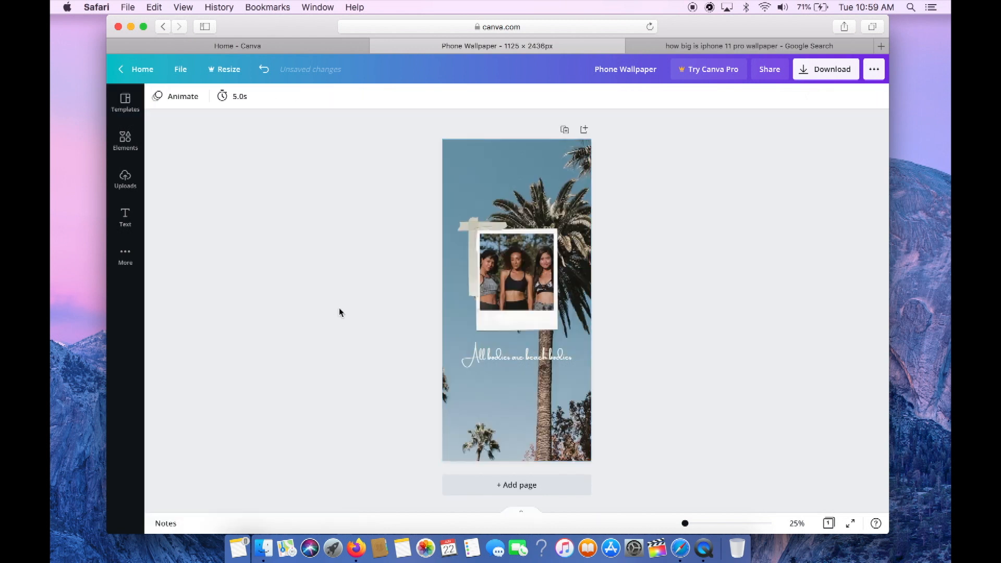
- Delete the "All bodies are beach bodies" text and the tape strips behind the polaroid photo
click(520, 358)
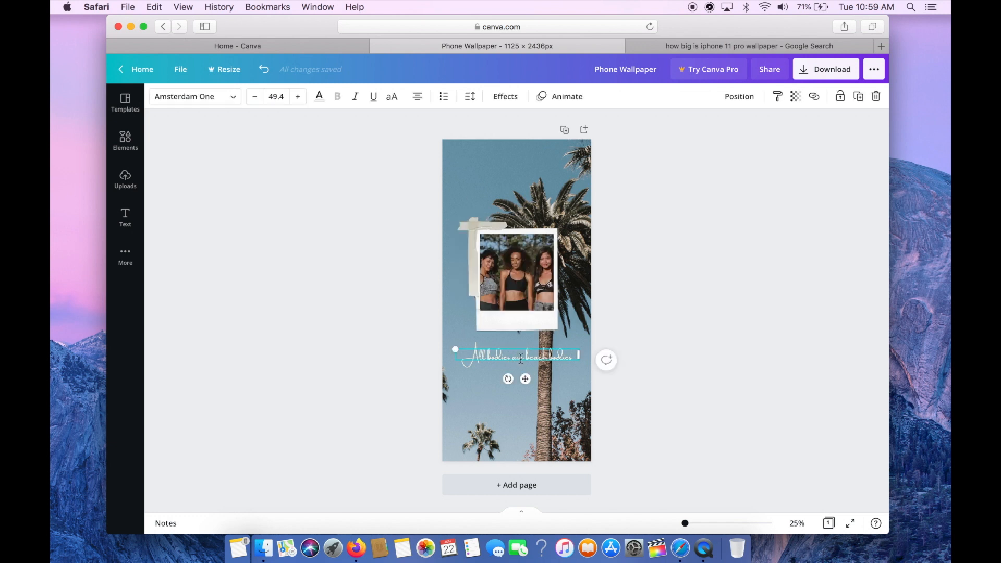
key(BackSpace)
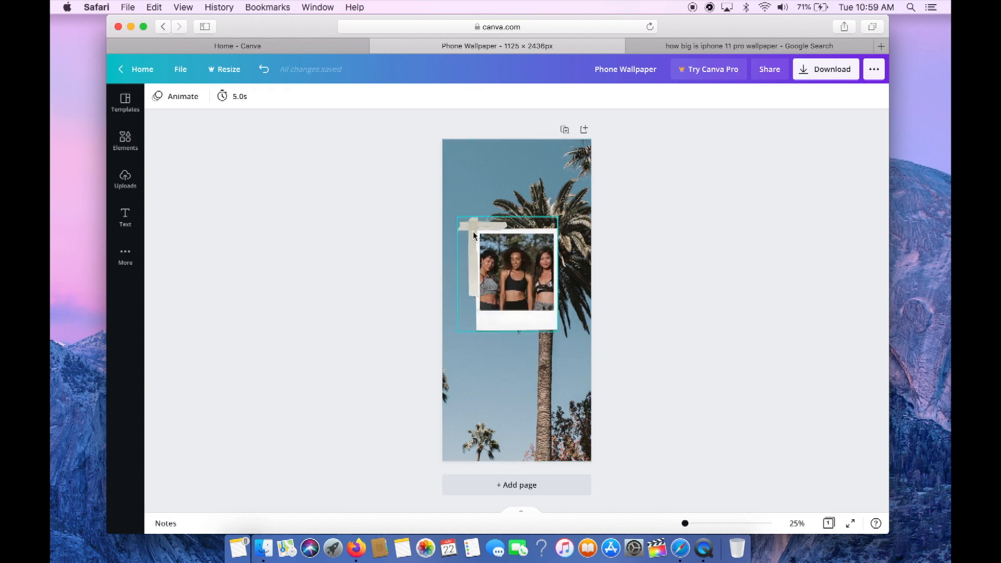
click(474, 235)
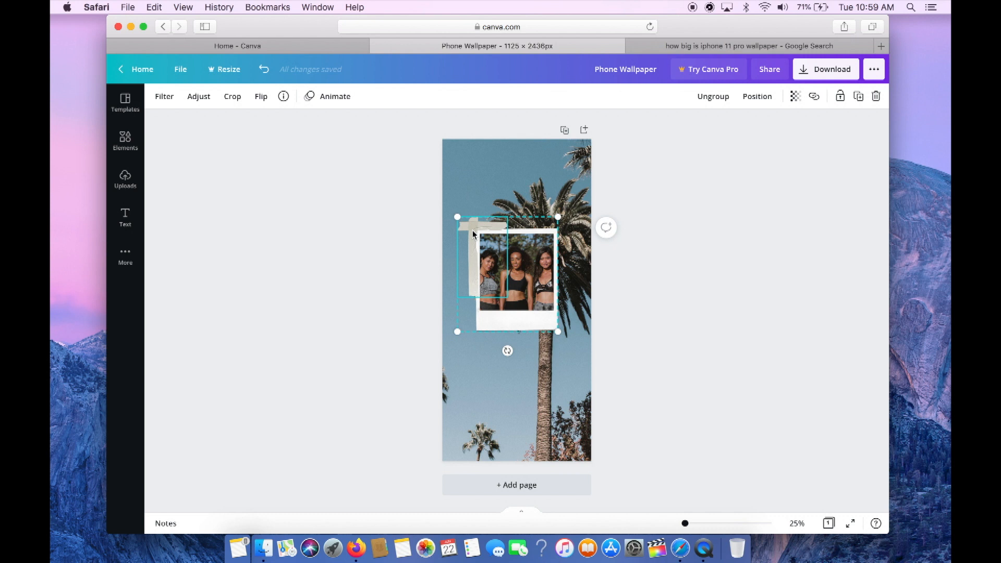
key(BackSpace)
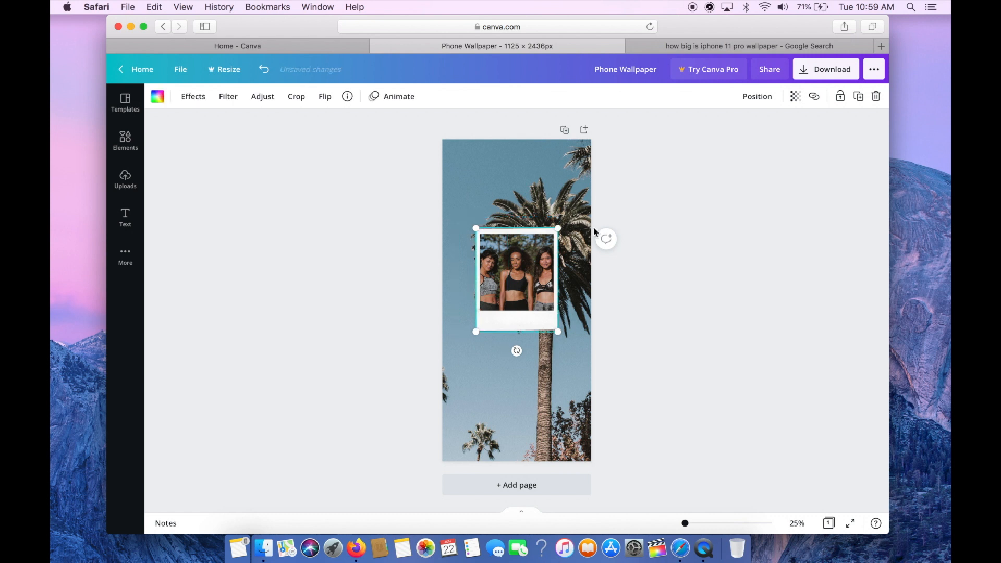
click(627, 232)
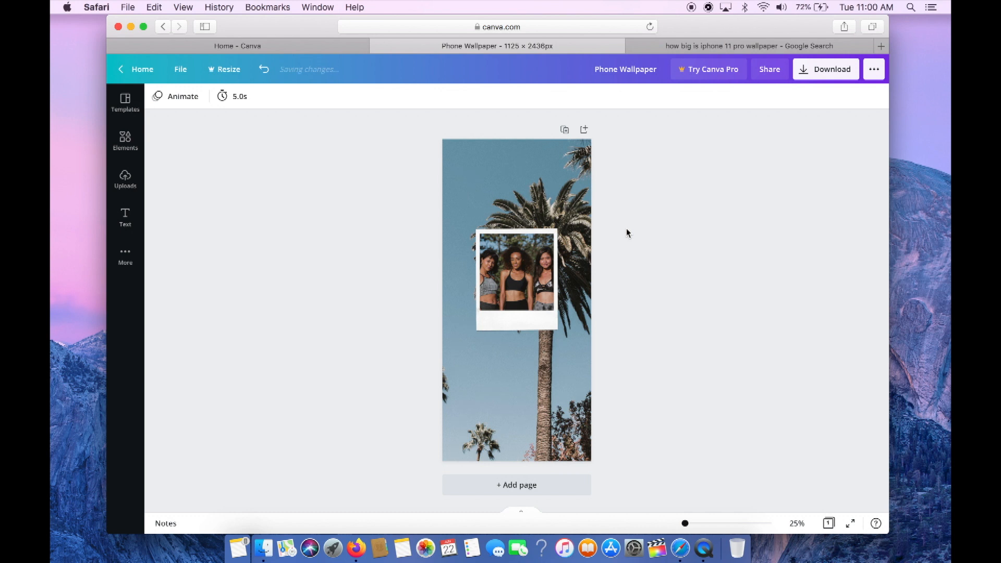
- Shrink the polaroid into the upper-left area of the page and place a duplicate beside it on the right
click(546, 260)
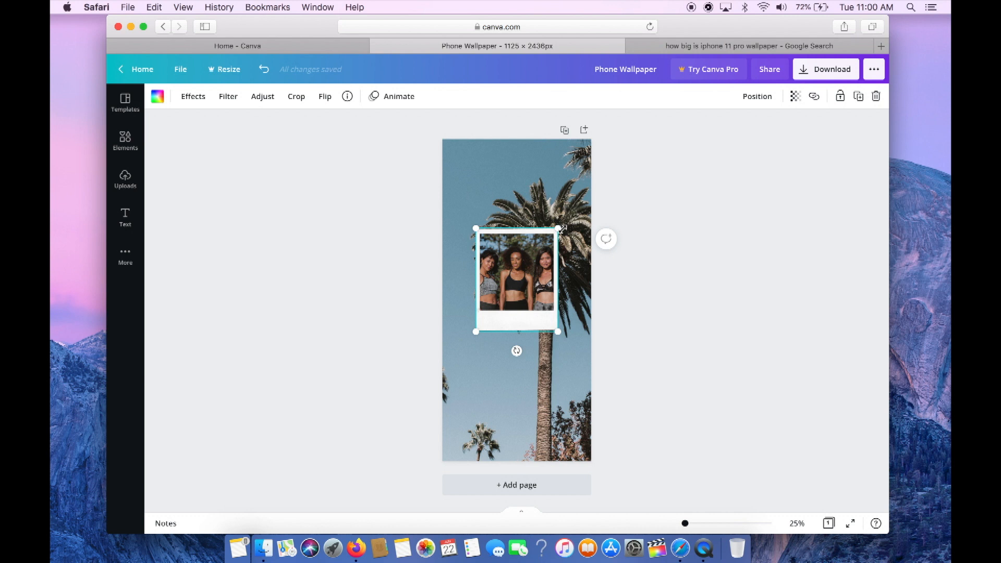
drag(561, 228, 499, 247)
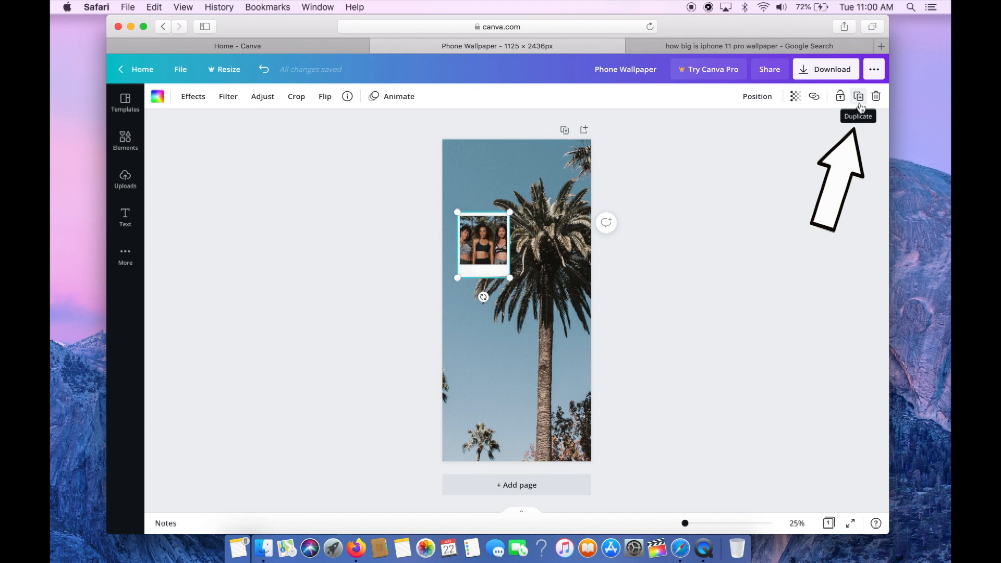
click(859, 97)
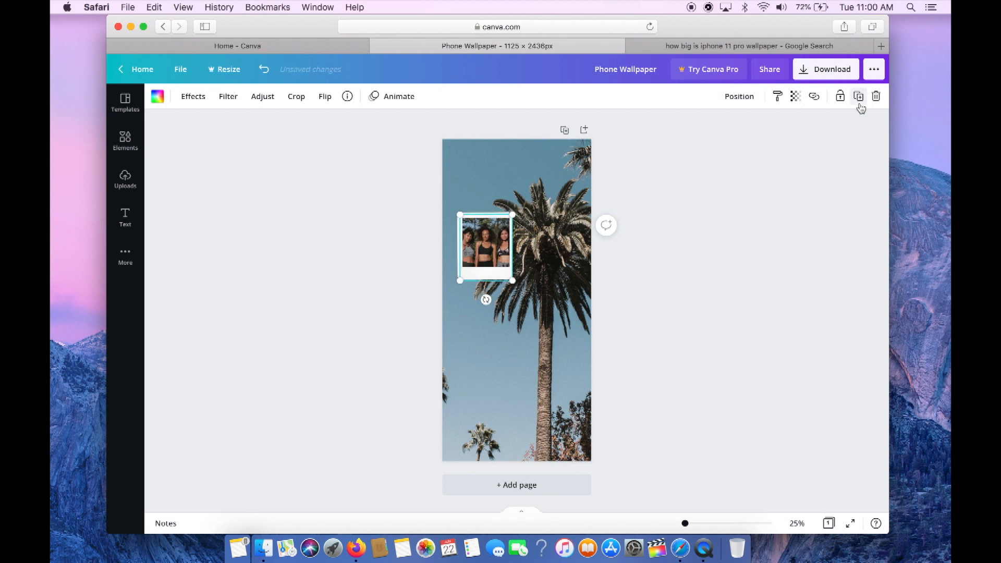
mouse_move(495, 240)
mouse_down()
mouse_move(557, 237)
mouse_move(507, 242)
mouse_up()
click(624, 261)
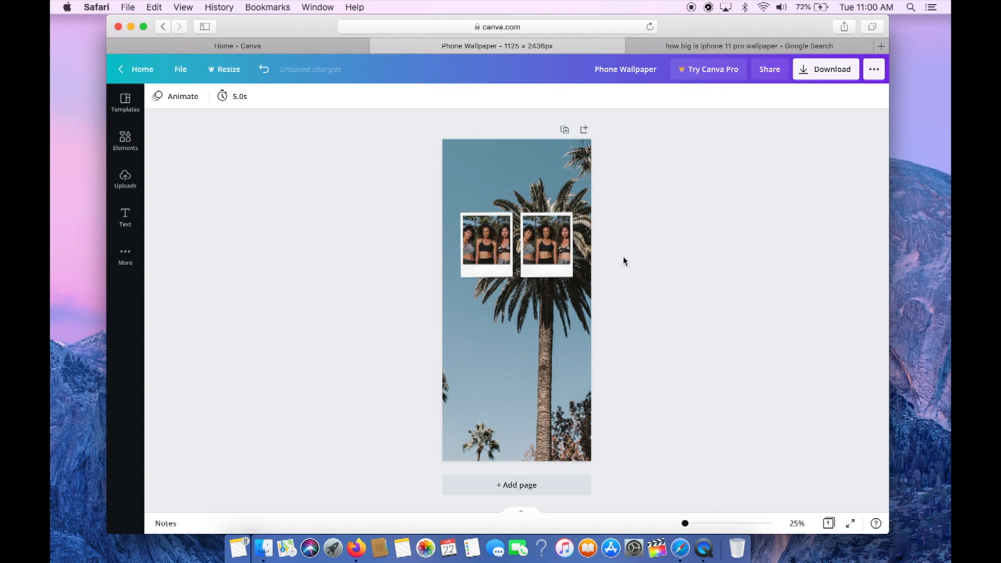
- Duplicate the polaroid twice more and align the copies beneath the first pair to form a two-by-two grid
click(501, 264)
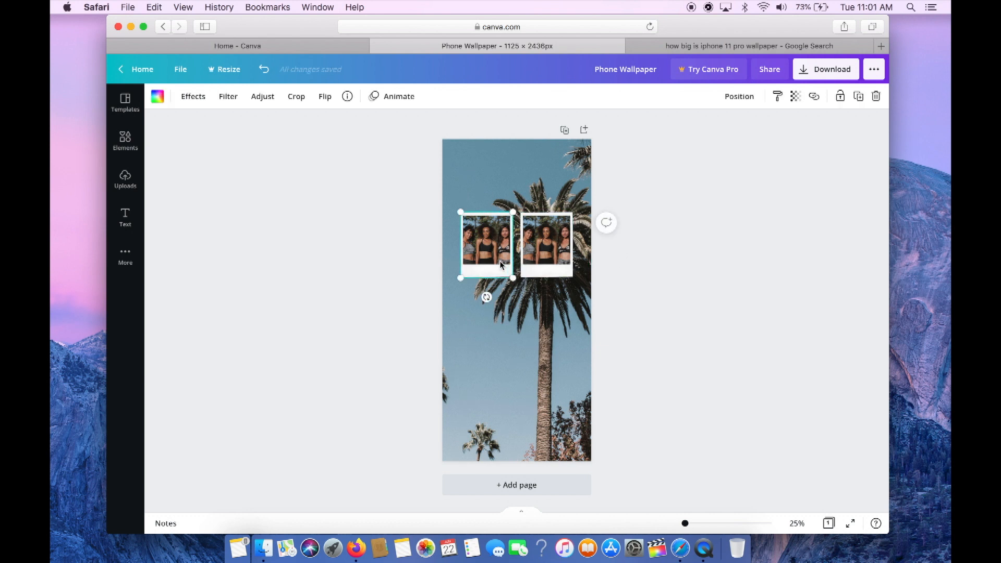
click(858, 97)
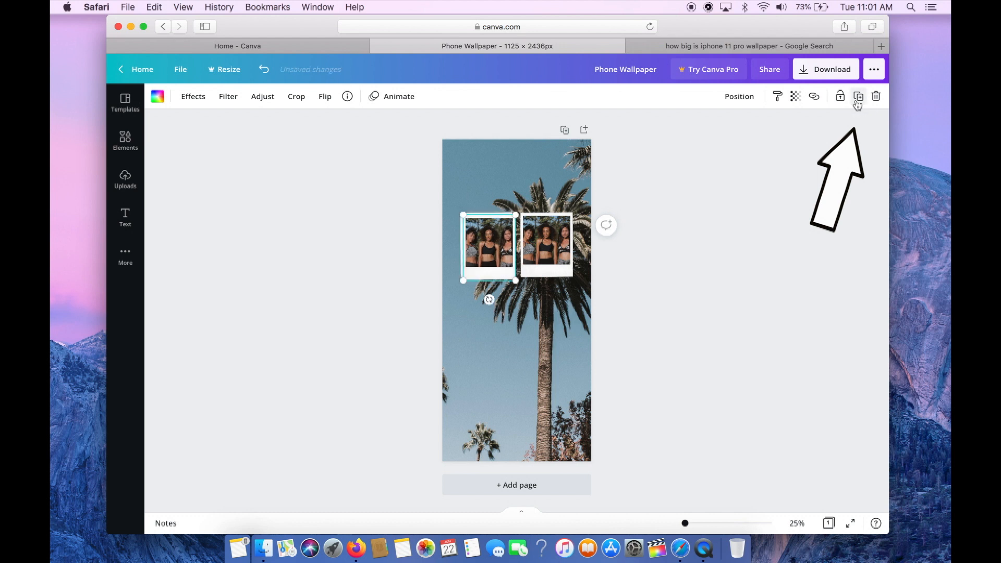
drag(501, 240, 497, 315)
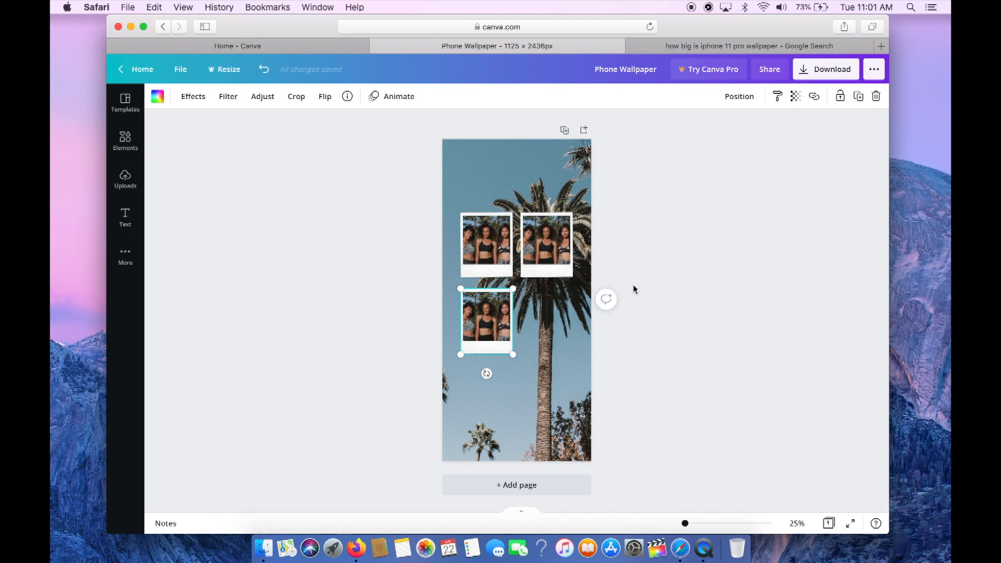
click(859, 98)
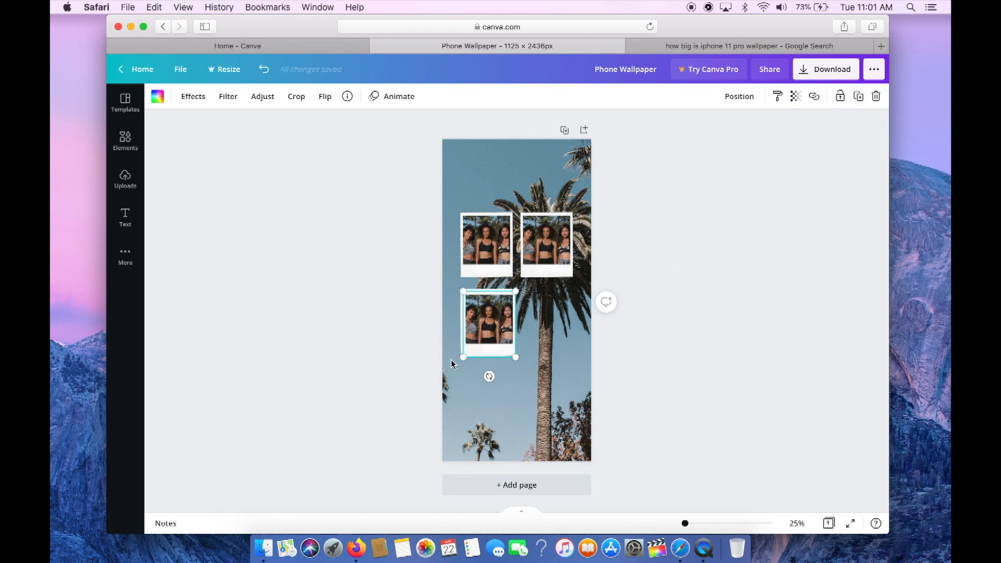
drag(484, 339, 541, 334)
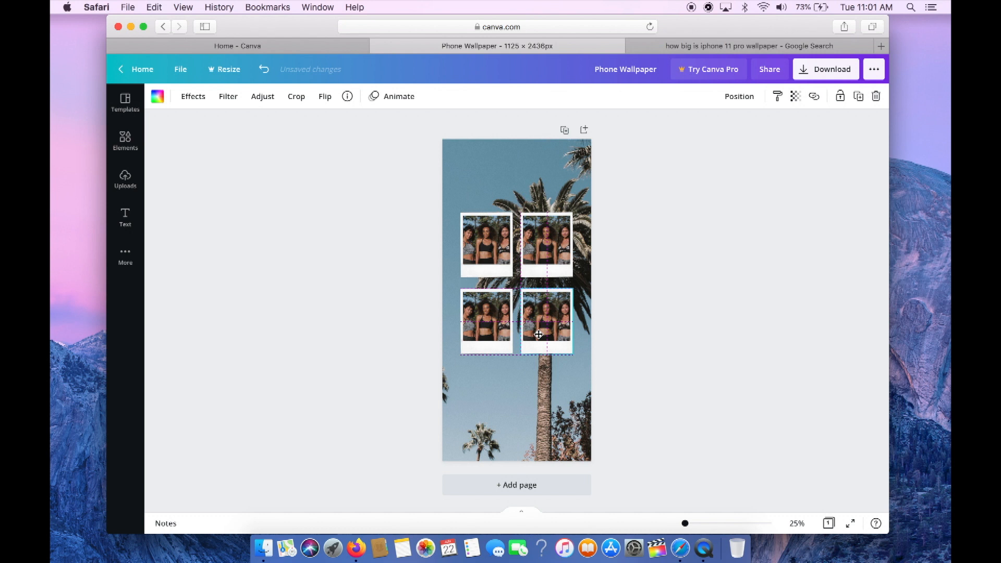
click(674, 252)
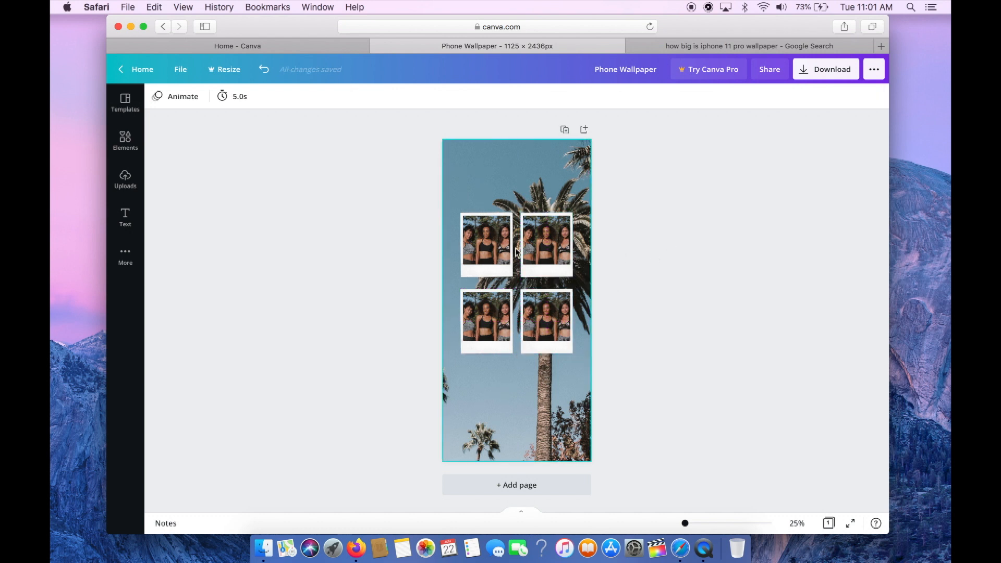
- Duplicate the grid's upper-left polaroid and centre the copy over the middle of the four polaroids
click(500, 257)
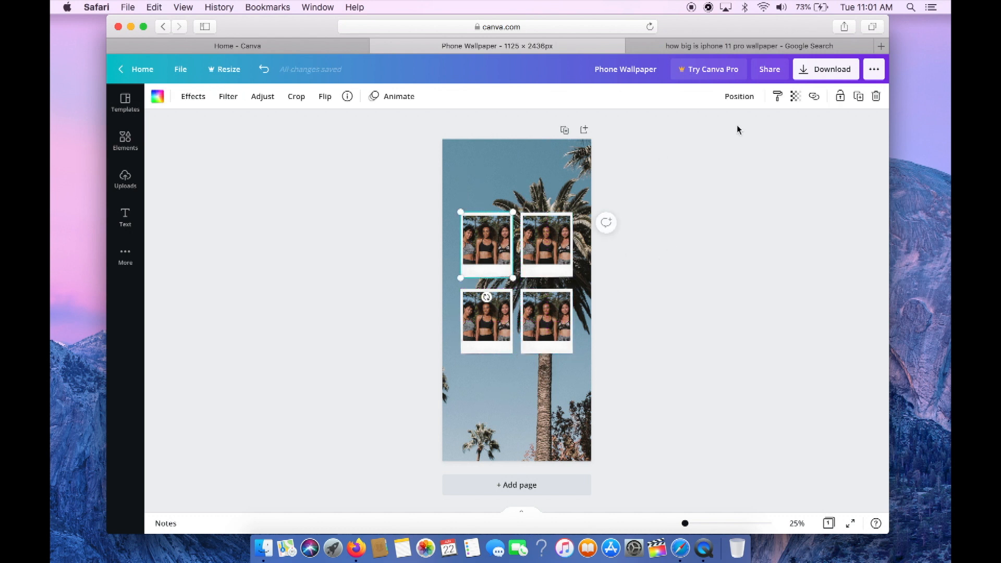
click(858, 96)
drag(508, 237, 526, 278)
drag(526, 278, 526, 278)
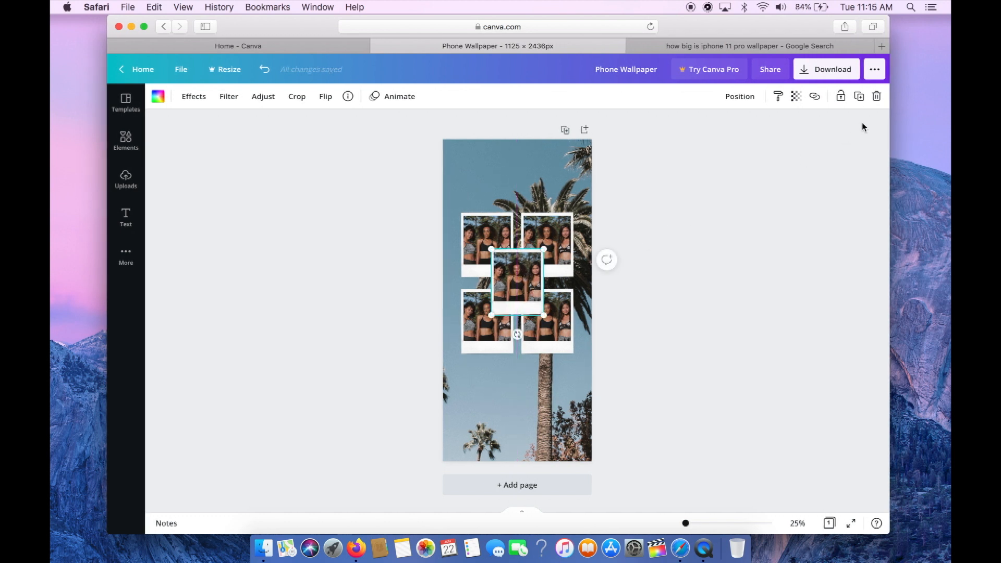
- Duplicate the centre polaroid, place the copy beneath the grid's lower-left polaroid and shrink it to about two-thirds size
click(860, 98)
drag(535, 278, 504, 383)
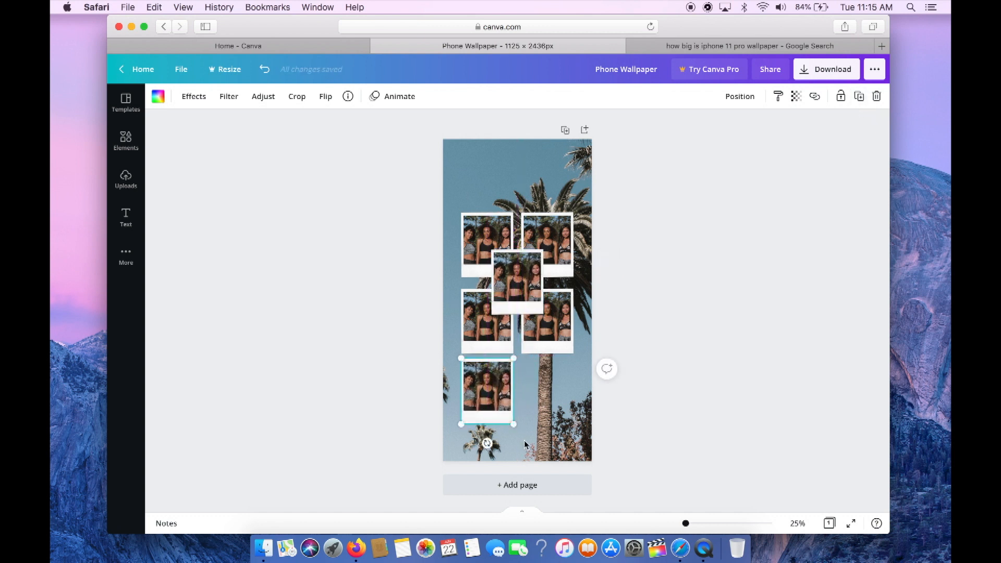
drag(515, 425, 504, 401)
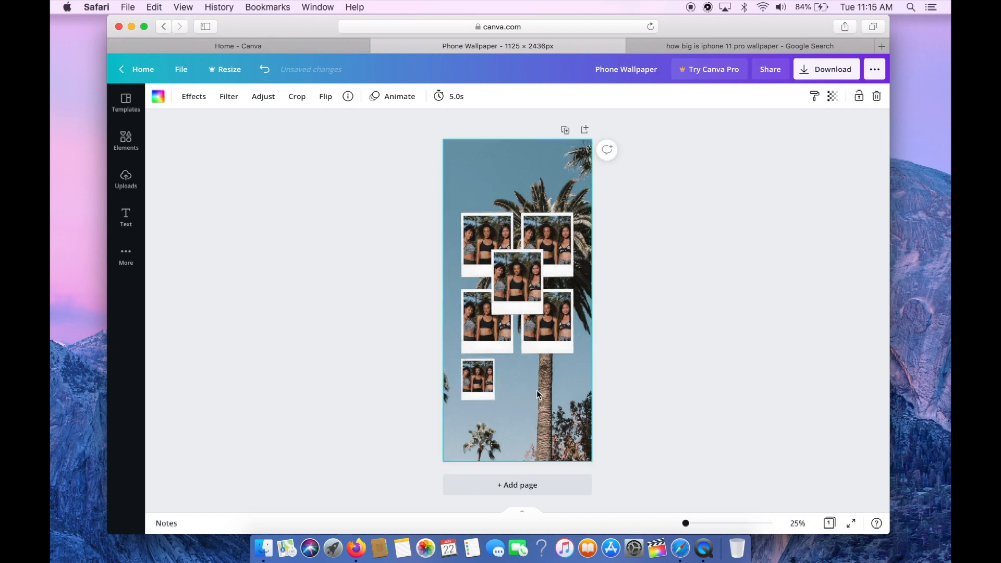
click(642, 369)
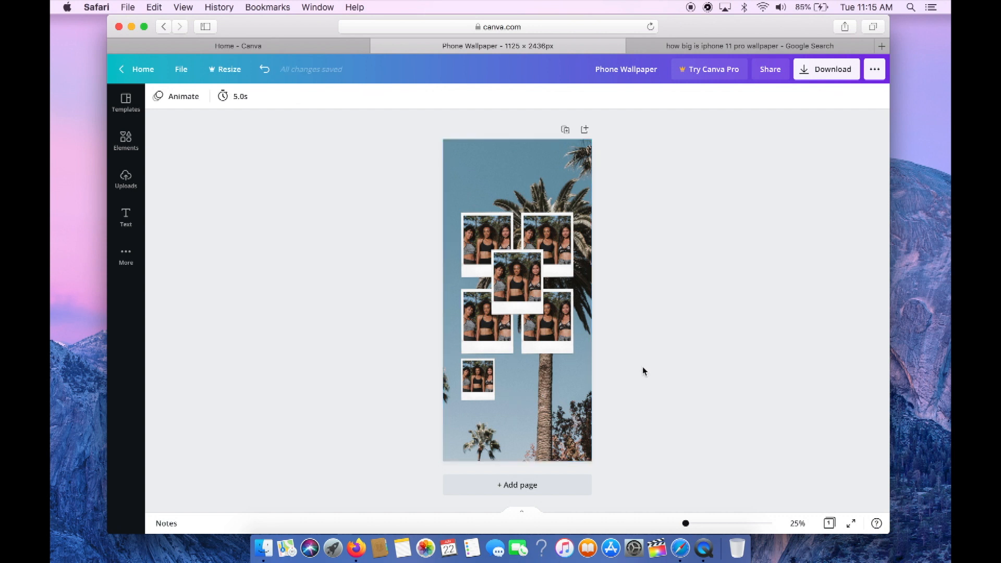
- Duplicate the small polaroid and align the copy beneath the grid's lower-right polaroid
click(489, 384)
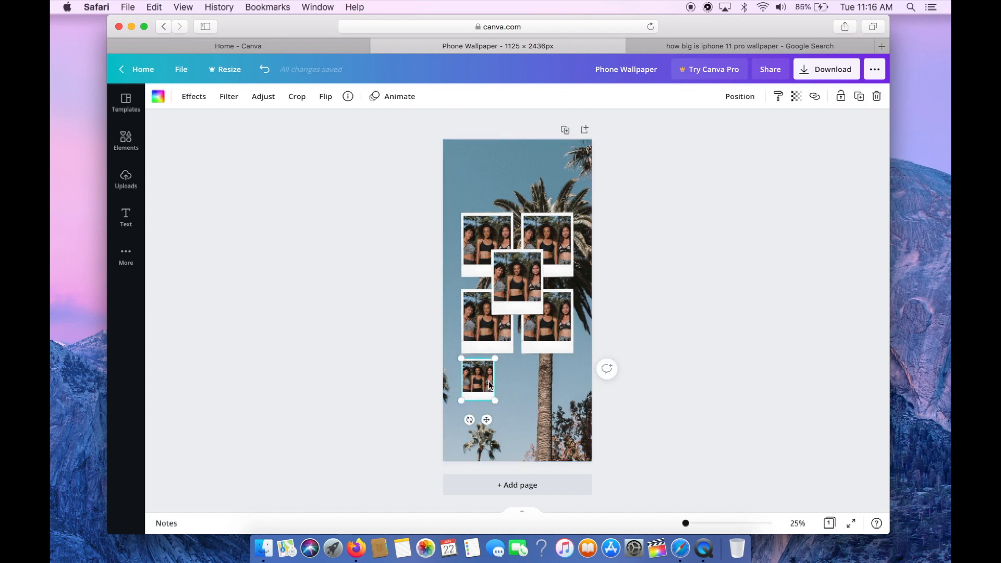
click(859, 97)
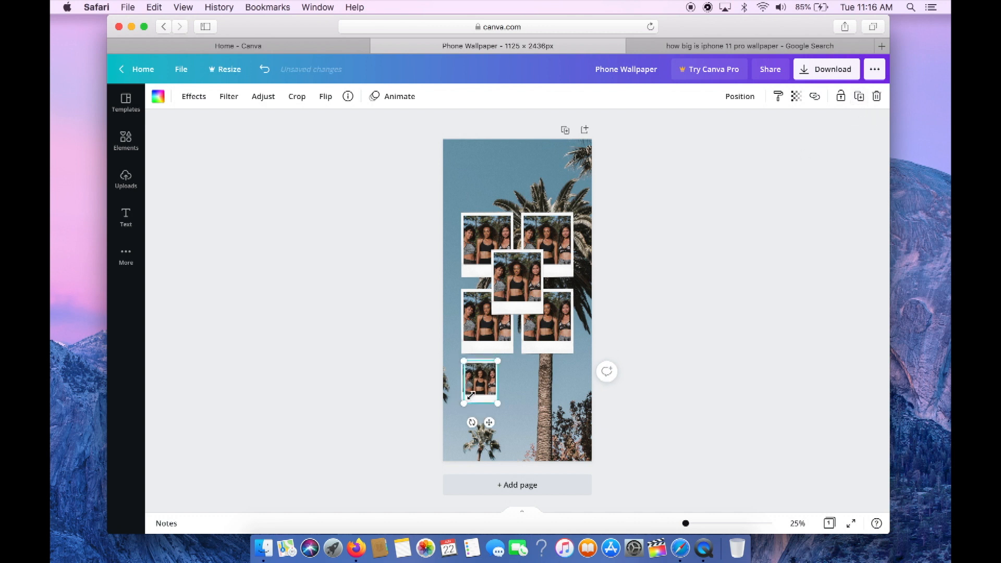
drag(479, 388, 554, 387)
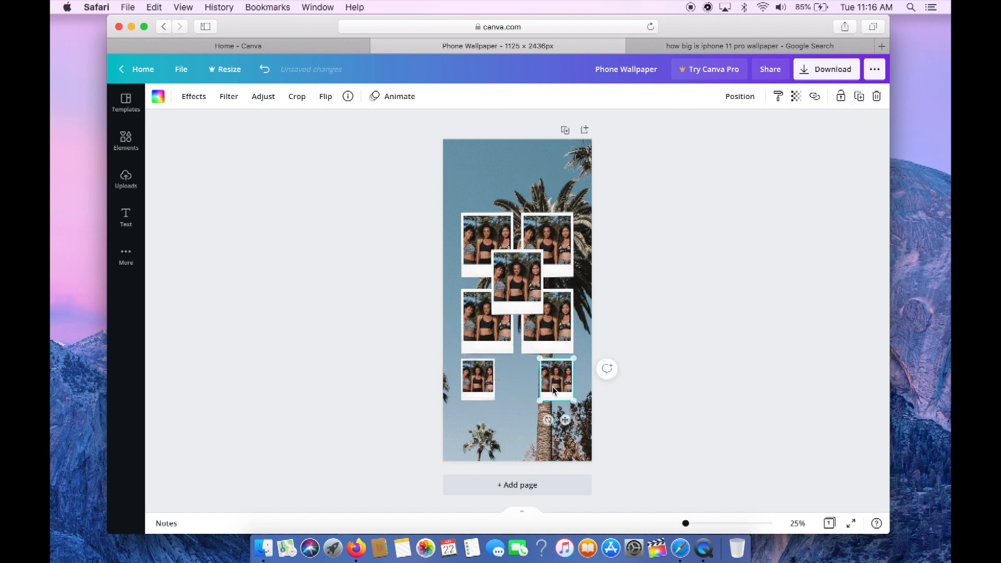
click(650, 396)
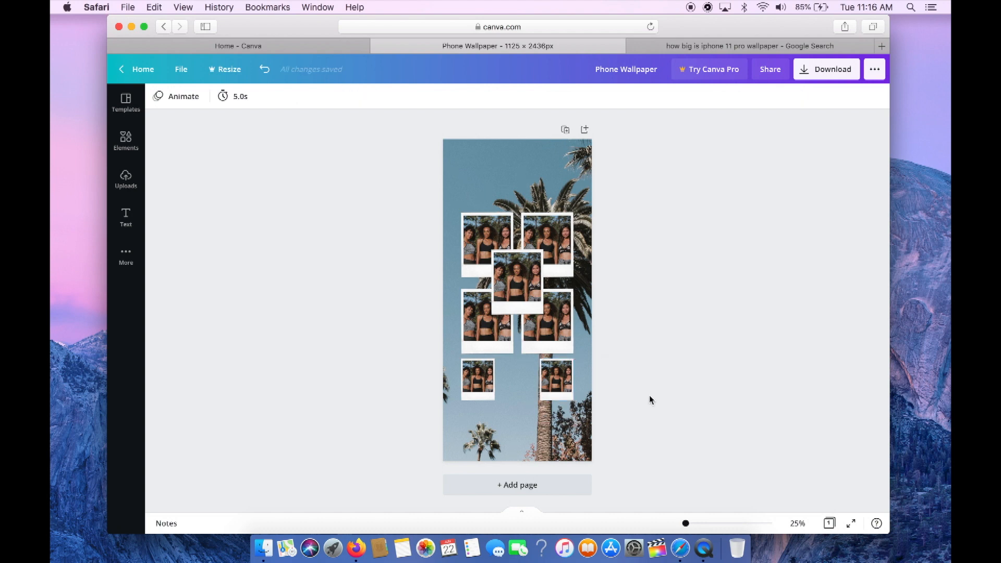
scroll(650, 396, up, 3)
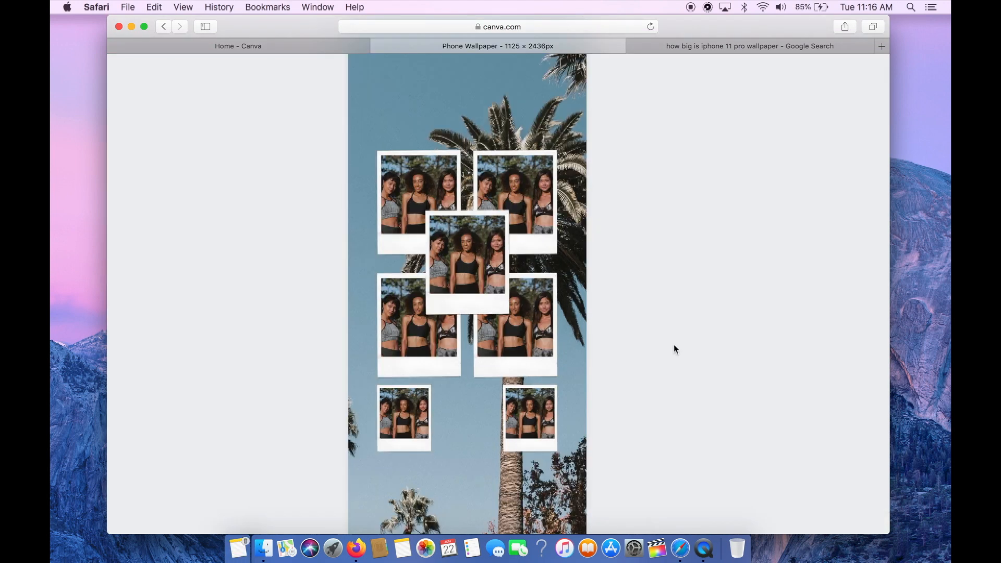
scroll(672, 355, down, 3)
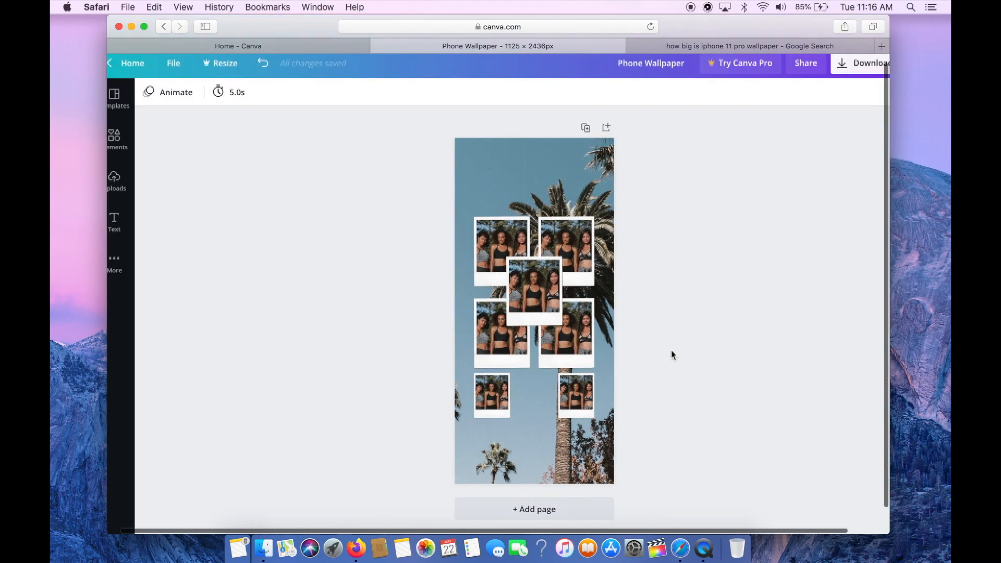
scroll(672, 355, down, 2)
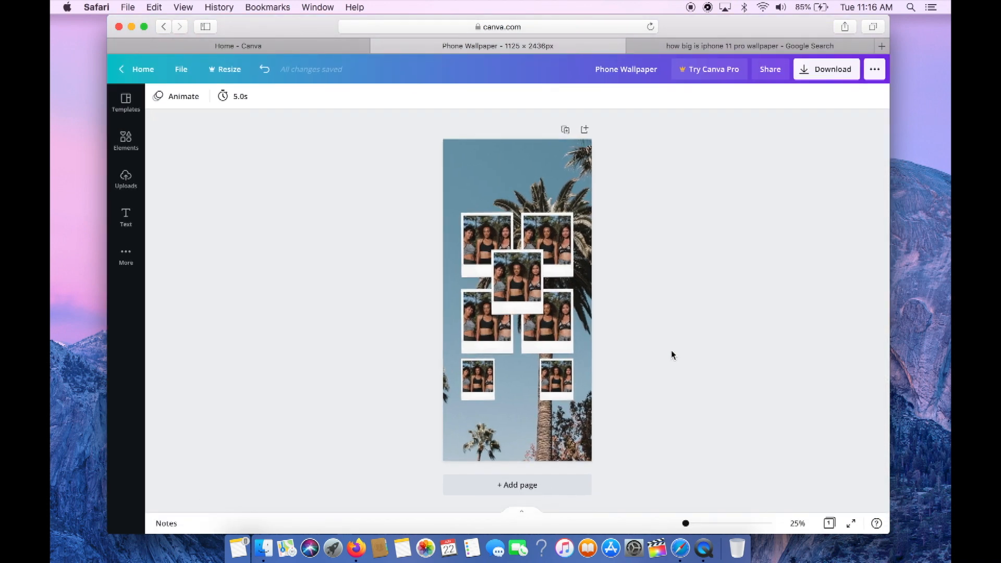
- Fill the upper-right polaroid with the uploaded coffee photo, upper-left with the patio-table photo, lower-left with the baby photo and centre with the blossom-tree photo
click(140, 186)
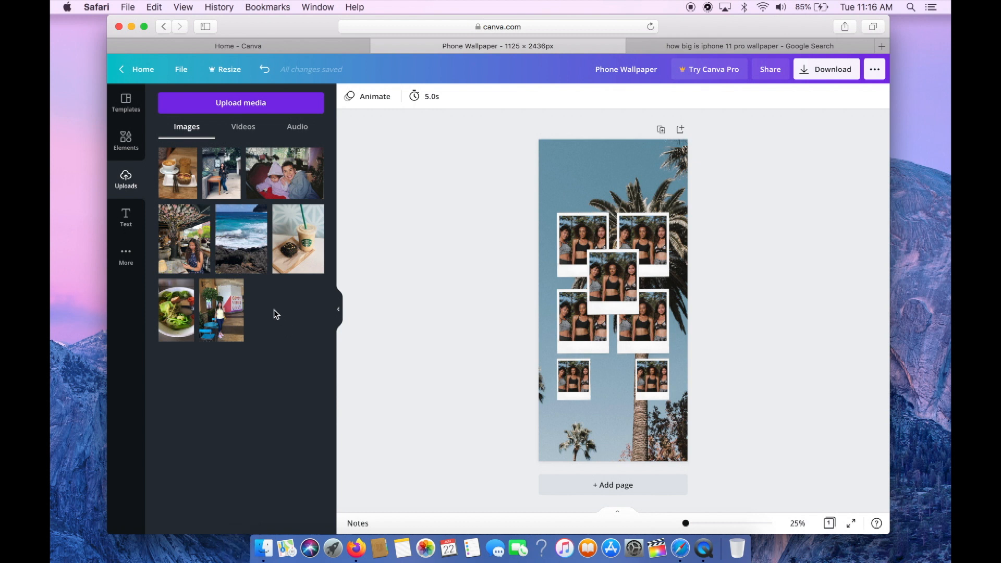
drag(181, 192, 633, 232)
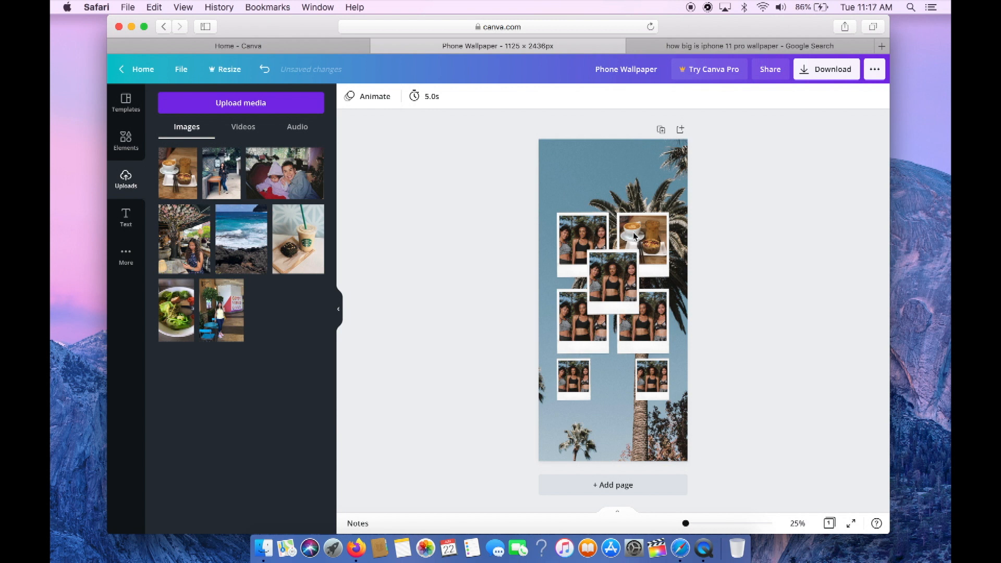
drag(237, 190, 582, 241)
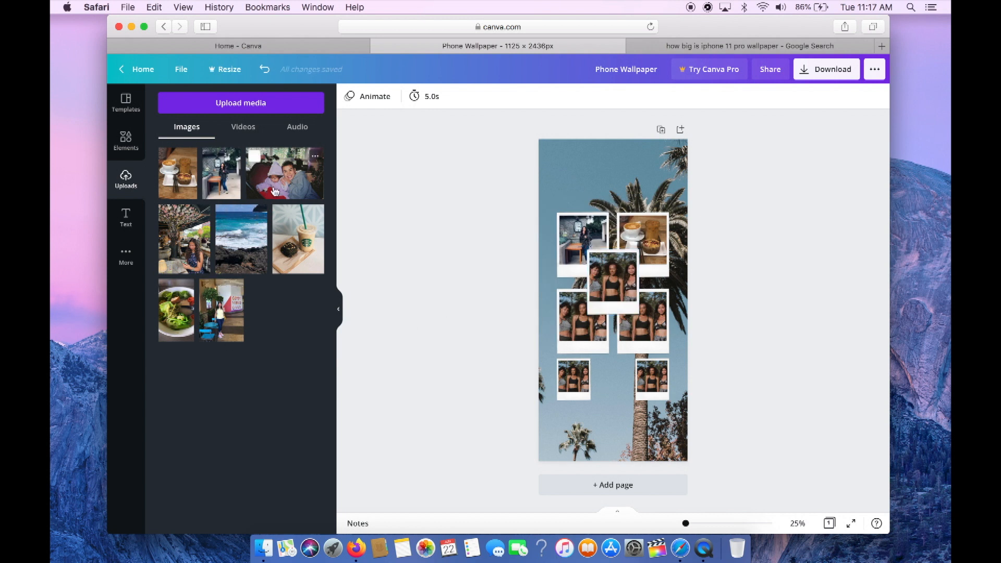
drag(322, 192, 572, 327)
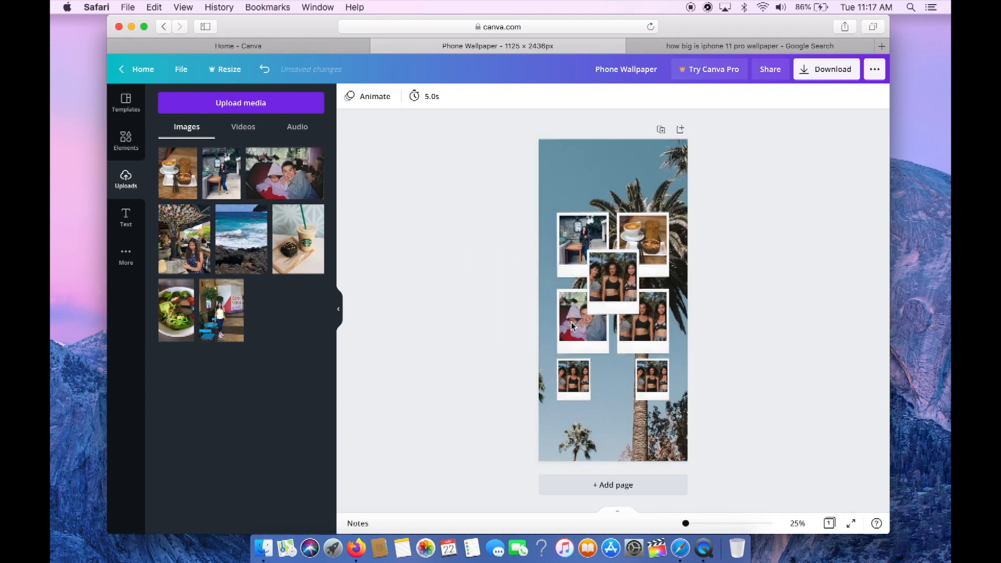
drag(201, 263, 600, 284)
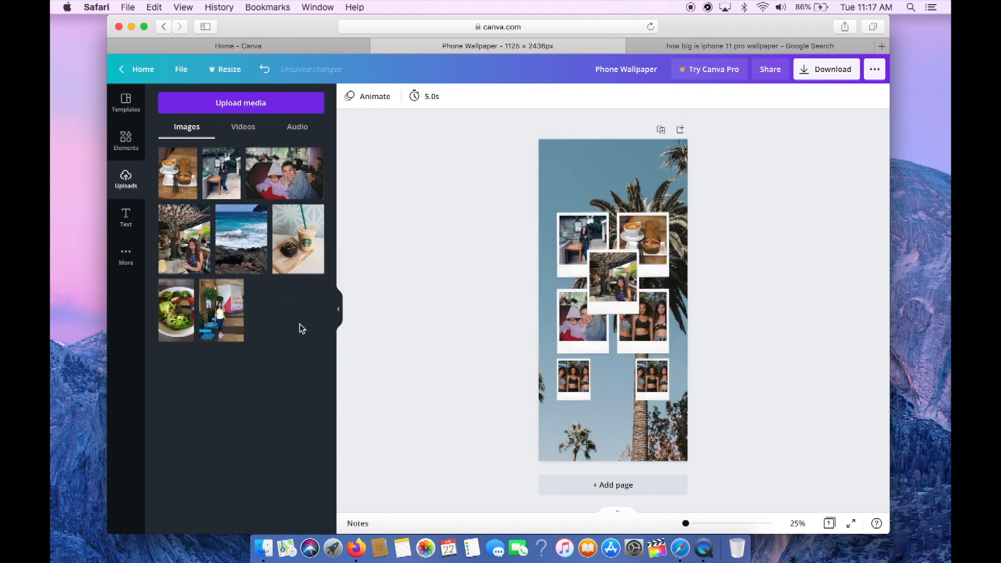
- Set the uploaded ocean photo as background and fill the small polaroids with the iced drink and salad, and the lower-right with "Good Vibes Only"
drag(254, 264, 541, 193)
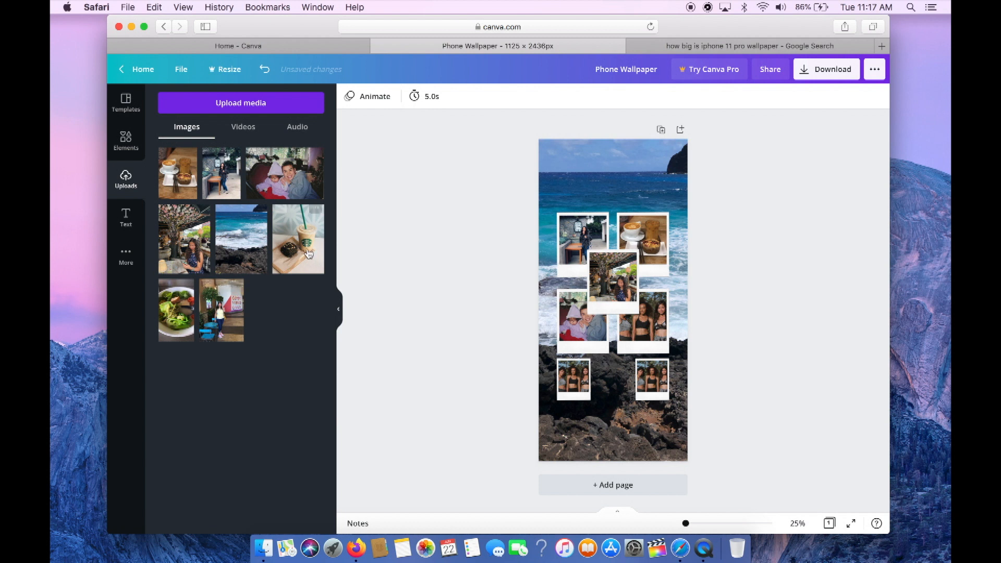
drag(378, 270, 655, 379)
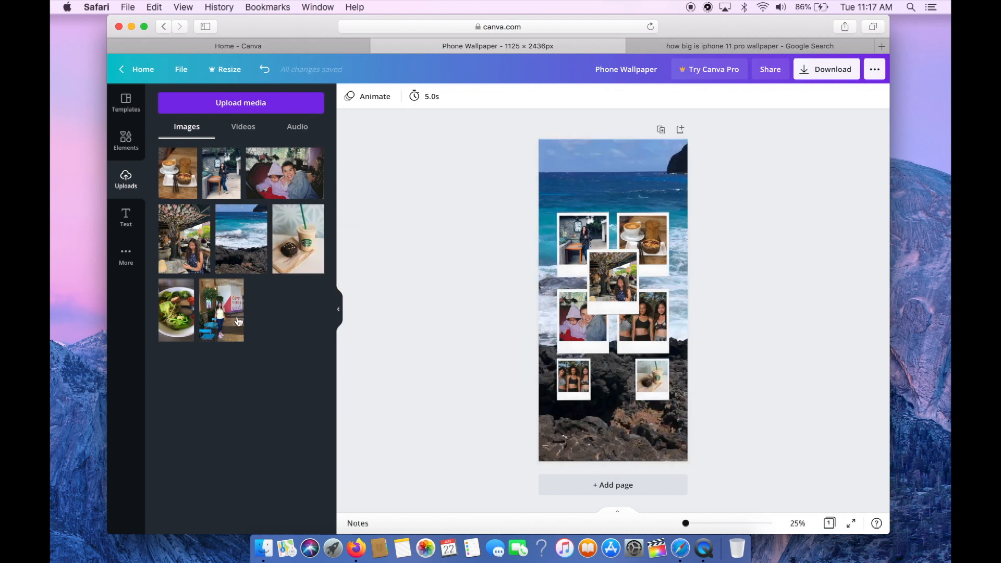
drag(179, 315, 574, 379)
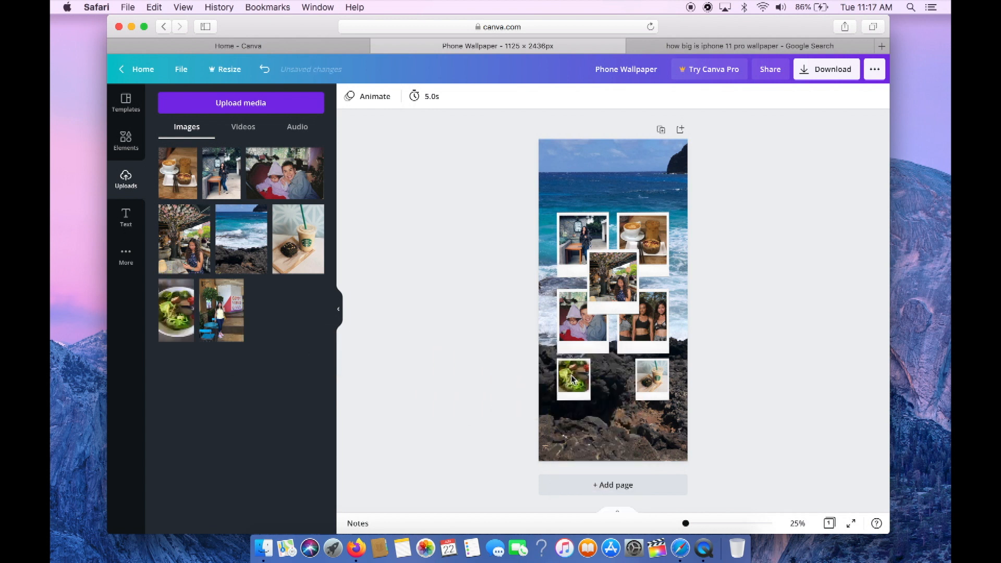
drag(229, 328, 643, 318)
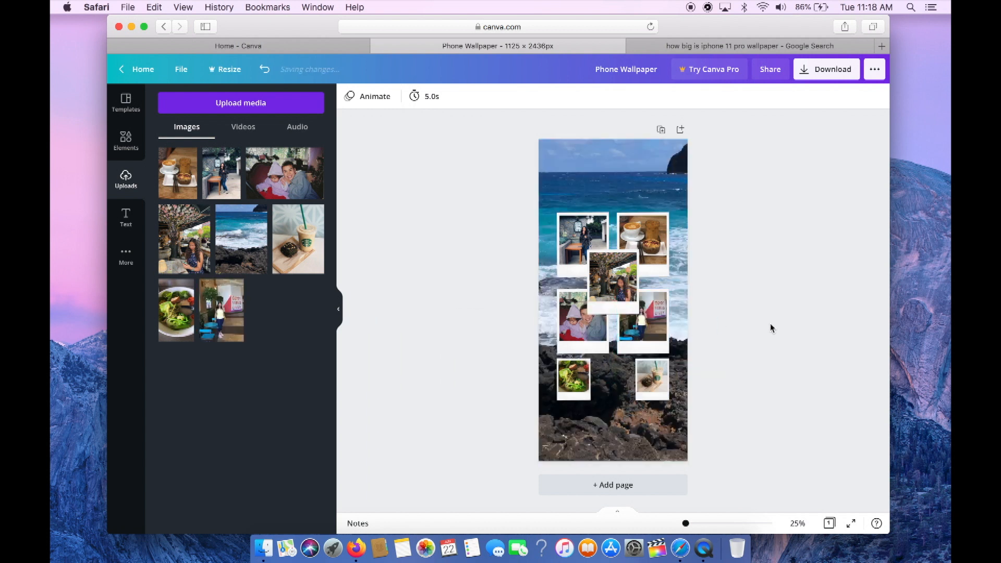
- Spread the left and right columns of polaroids slightly outward, keeping their edges aligned, and nudge the centre polaroid down
drag(635, 311, 633, 308)
drag(599, 340, 596, 351)
drag(575, 264, 571, 261)
click(482, 276)
click(649, 237)
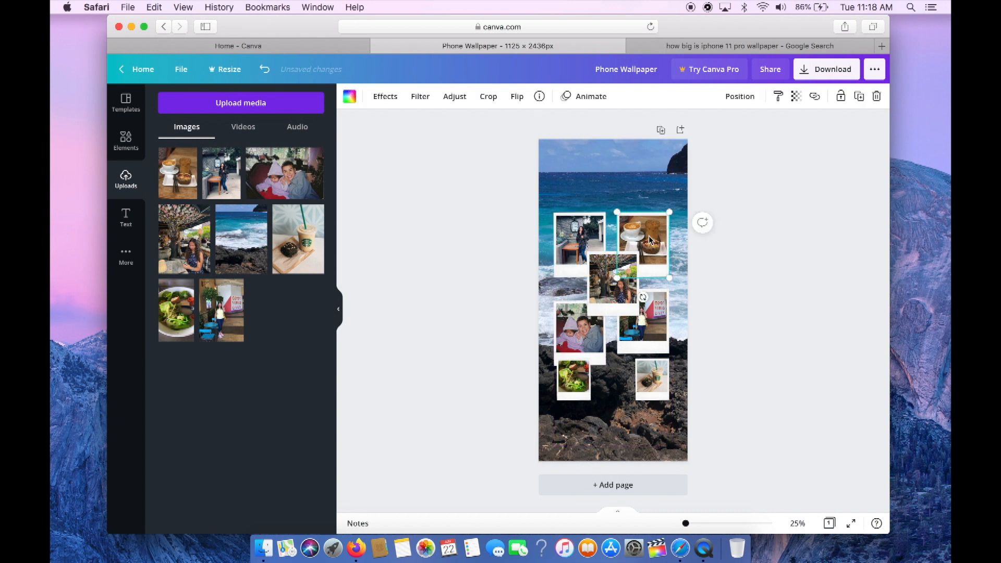
drag(650, 240, 653, 240)
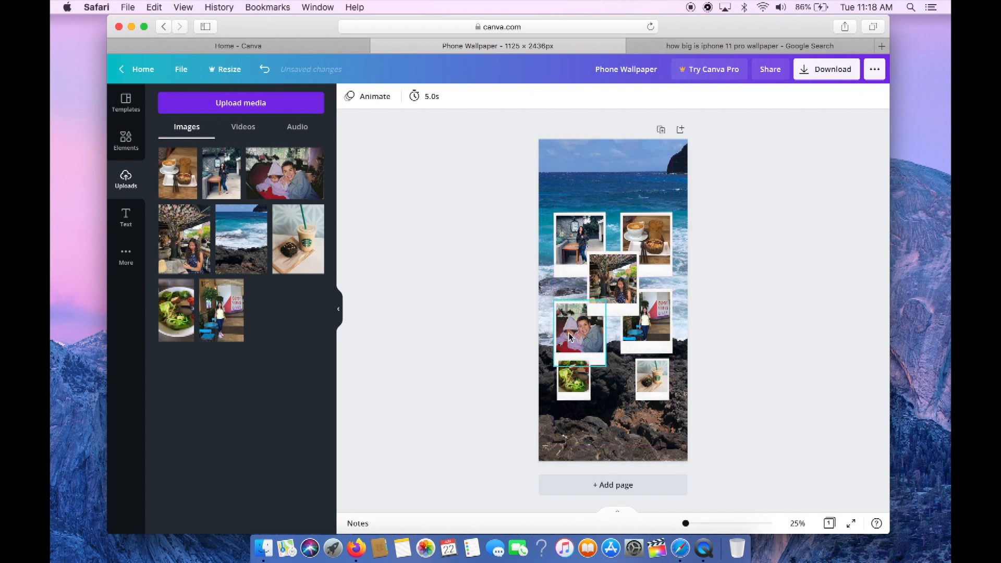
drag(570, 336, 602, 342)
click(659, 378)
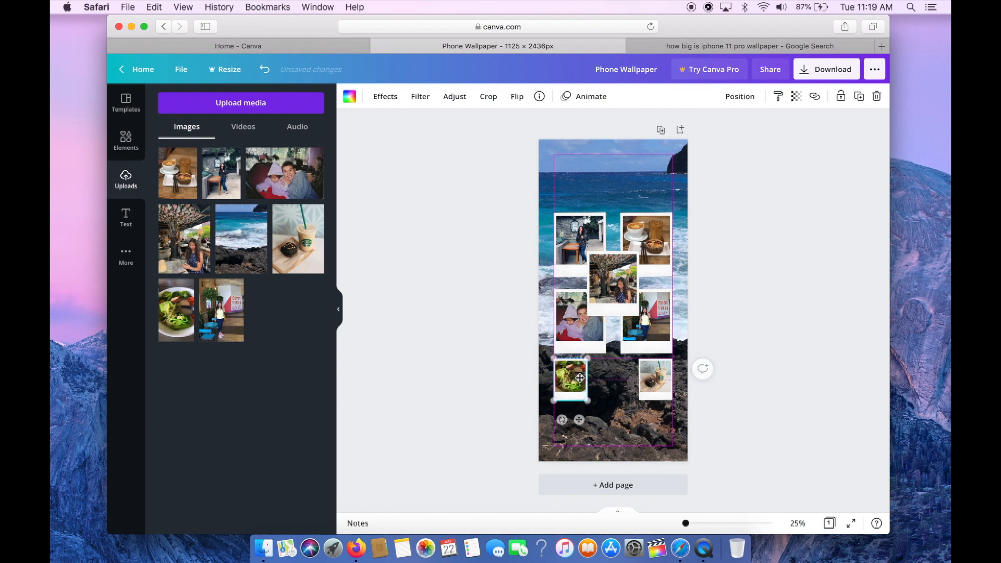
click(770, 342)
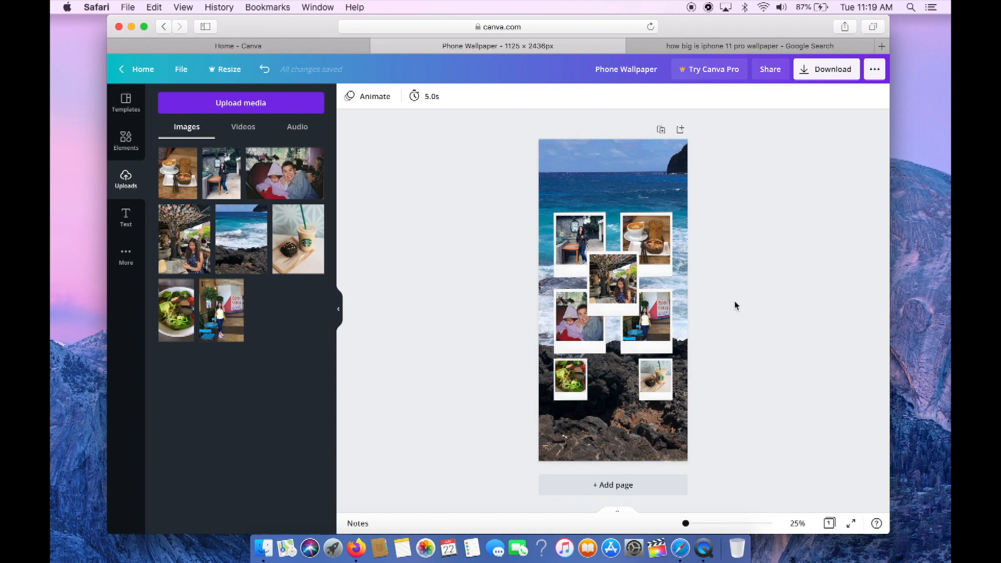
- Shift the photo inside the upper-left polaroid upward to reframe the standing person
key(super+alt+p)
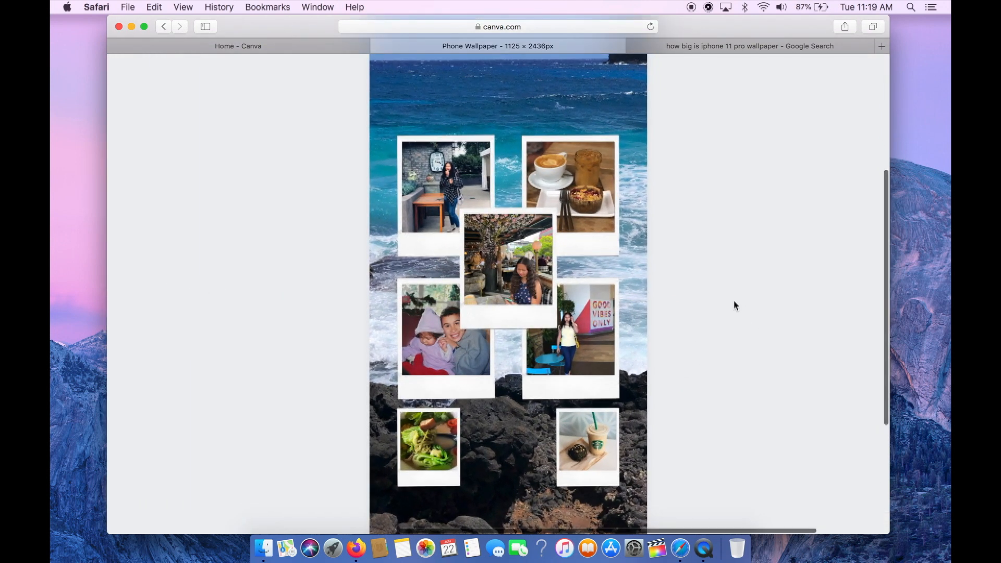
drag(449, 214, 349, 219)
double_click(455, 186)
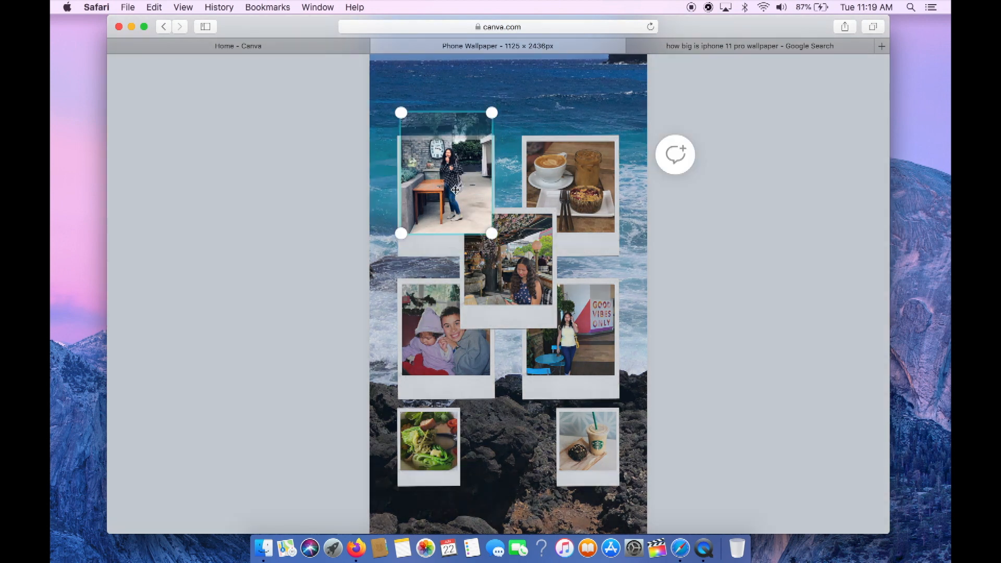
drag(456, 189, 453, 194)
click(677, 116)
- Shift the photos inside the centre and lower-right polaroids upward within their frames
double_click(516, 290)
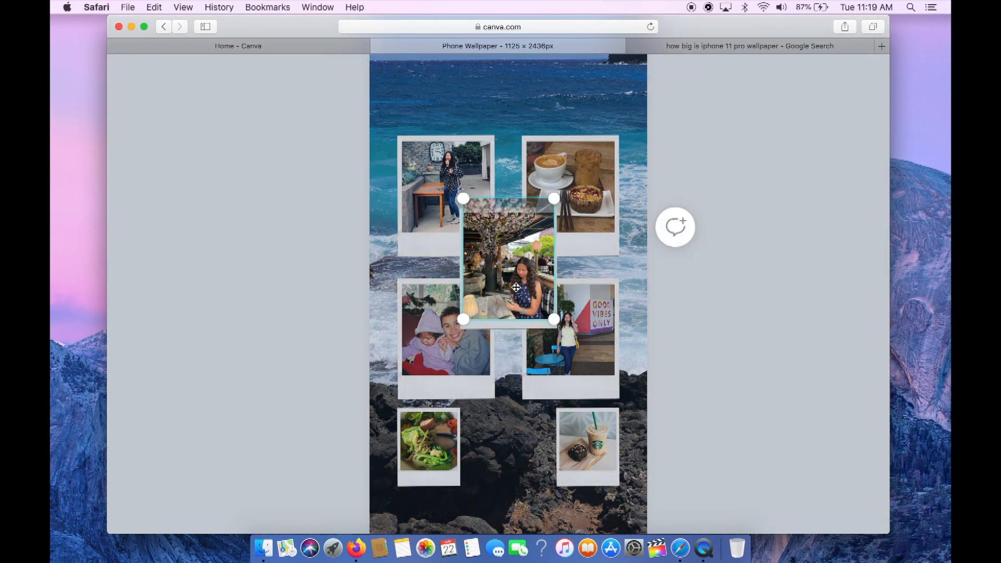
drag(515, 290, 515, 280)
click(693, 282)
click(590, 352)
double_click(591, 352)
drag(591, 352, 591, 337)
click(675, 352)
click(690, 361)
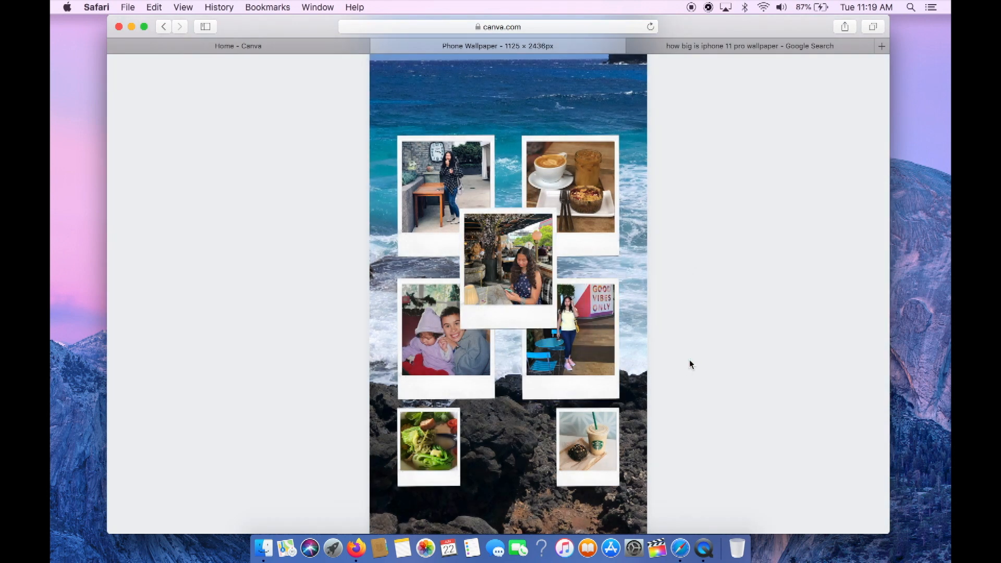
key(Escape)
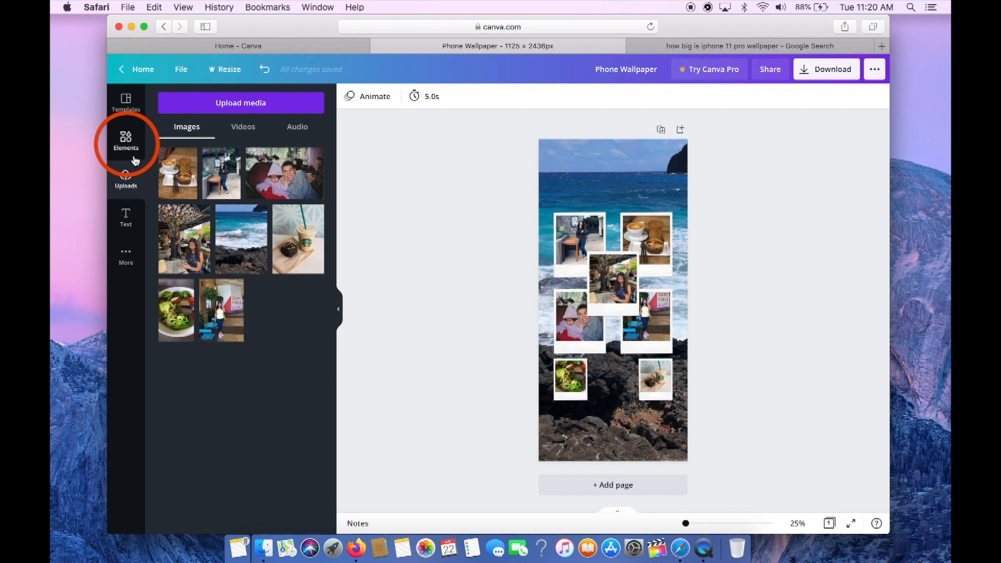
- Search the elements for "Motivational Quote" and add the free orange "You can do it!" graphic to the page
click(126, 140)
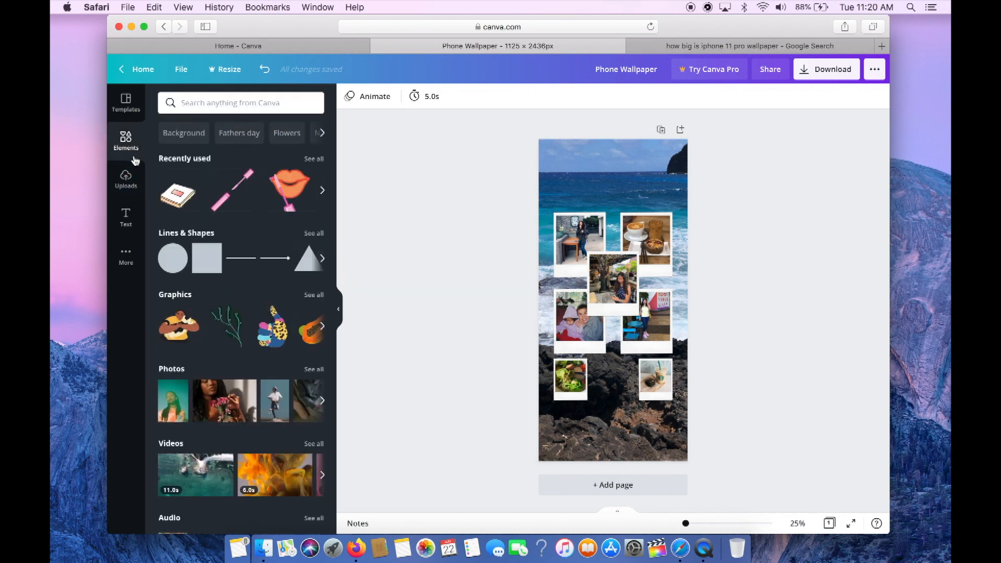
click(263, 103)
text(M)
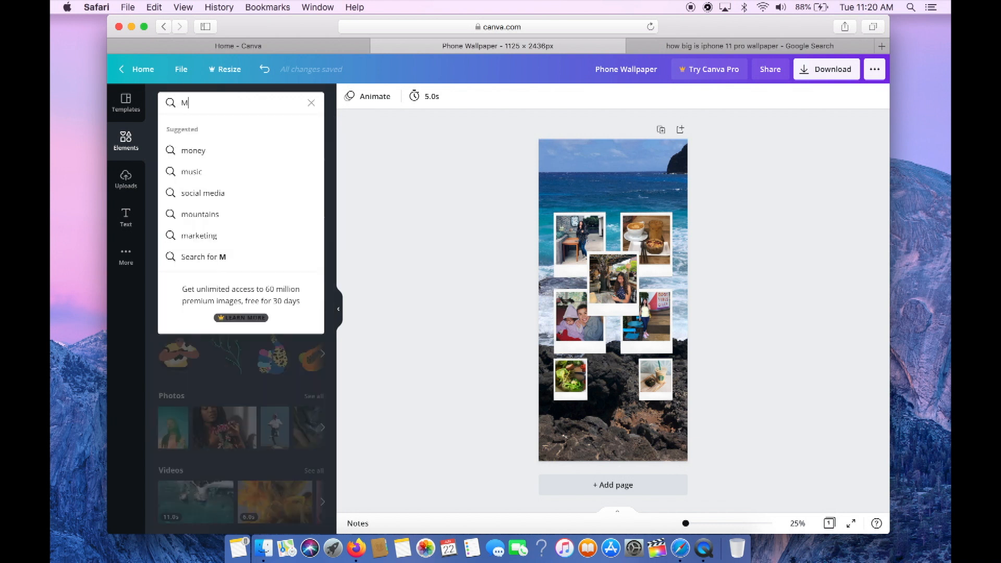
text(otivational Quote)
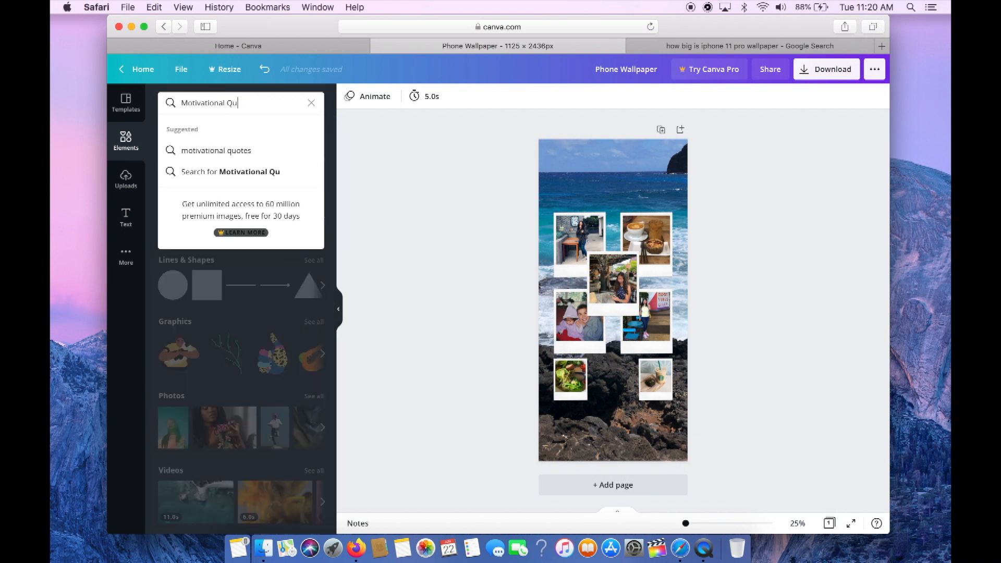
key(Return)
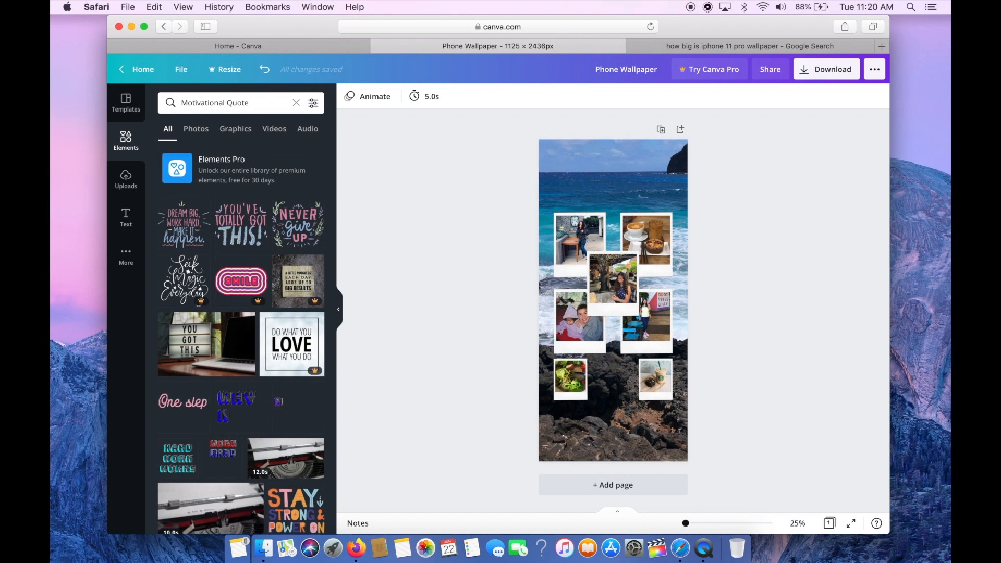
scroll(270, 282, down, 10)
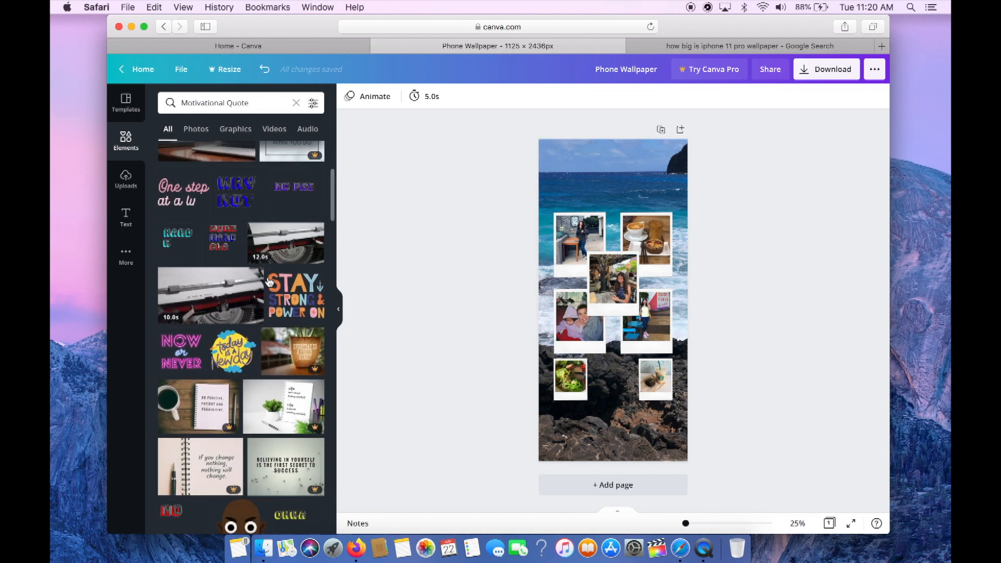
scroll(270, 282, down, 5)
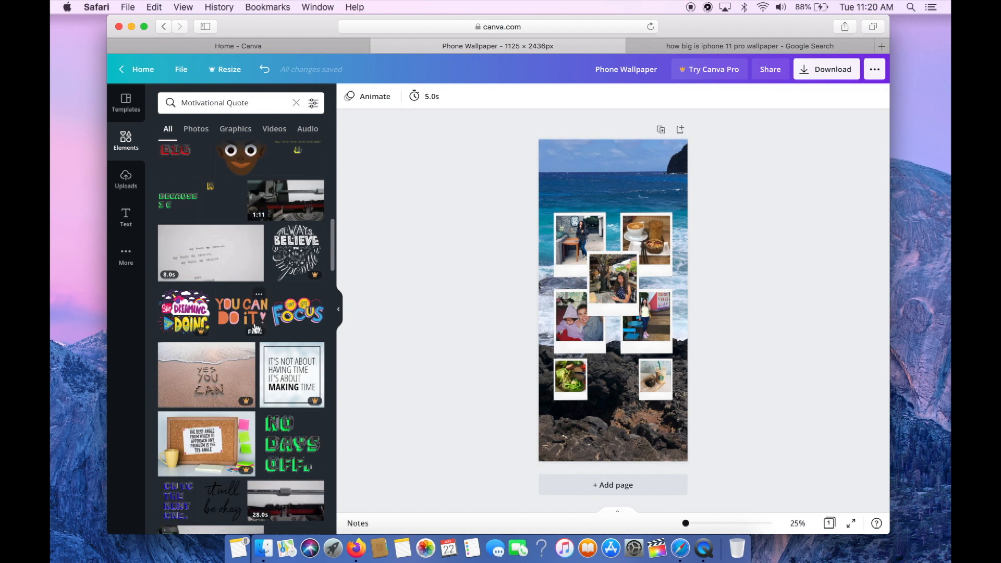
click(255, 327)
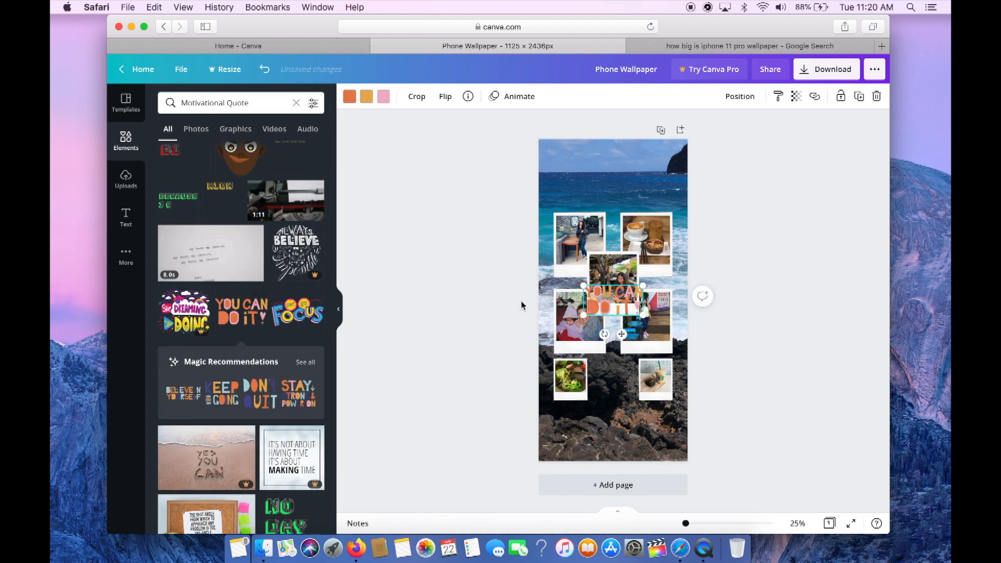
- Move the "You can do it!" graphic into the gap between the two small polaroids in the lowest row
drag(618, 297, 627, 390)
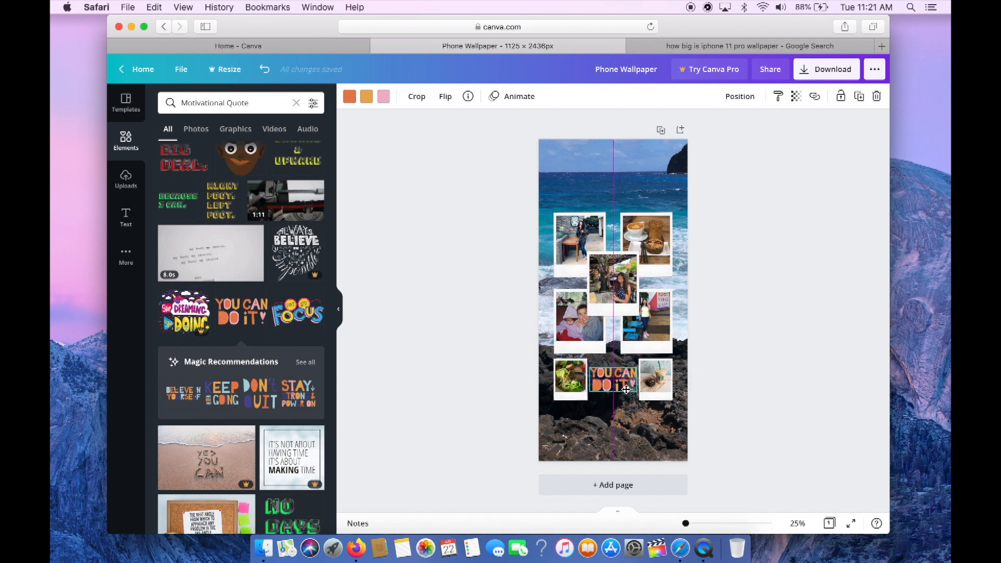
click(639, 416)
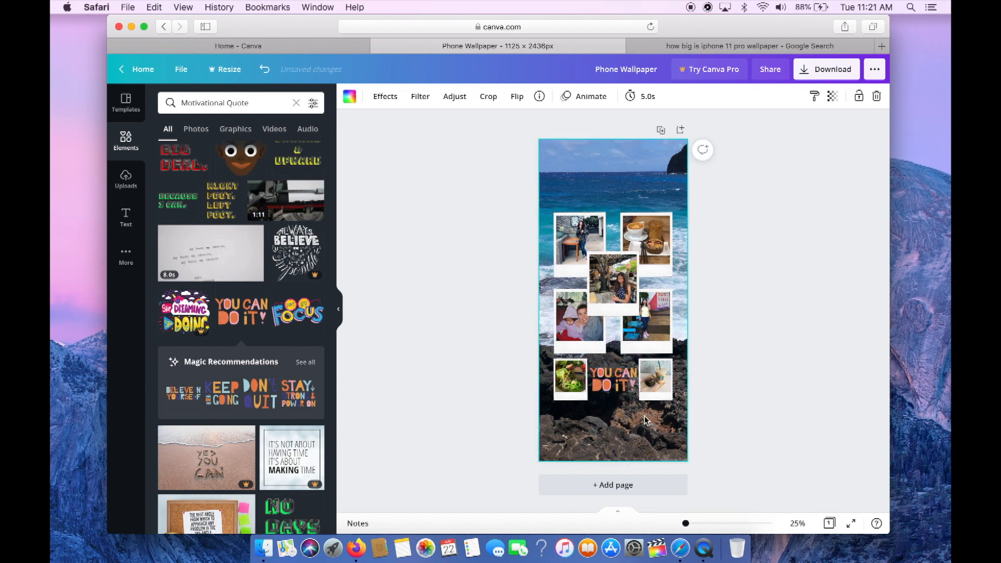
click(622, 386)
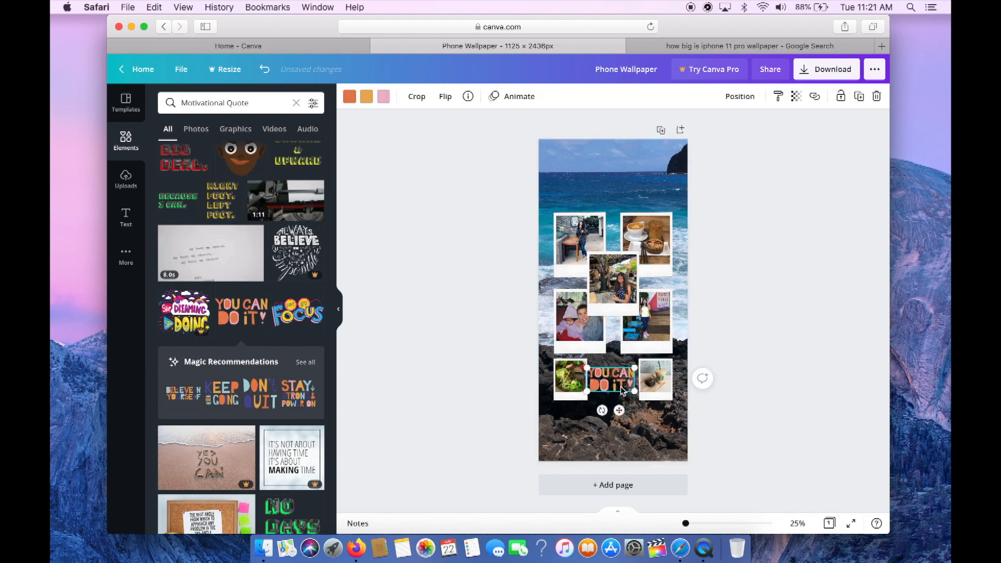
scroll(623, 387, up, 3)
scroll(623, 386, up, 1)
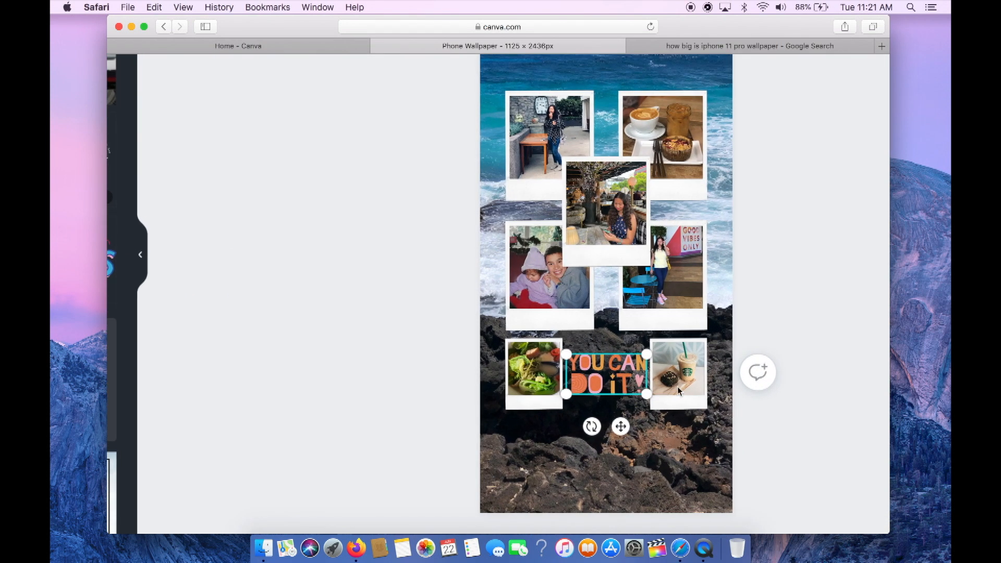
click(801, 434)
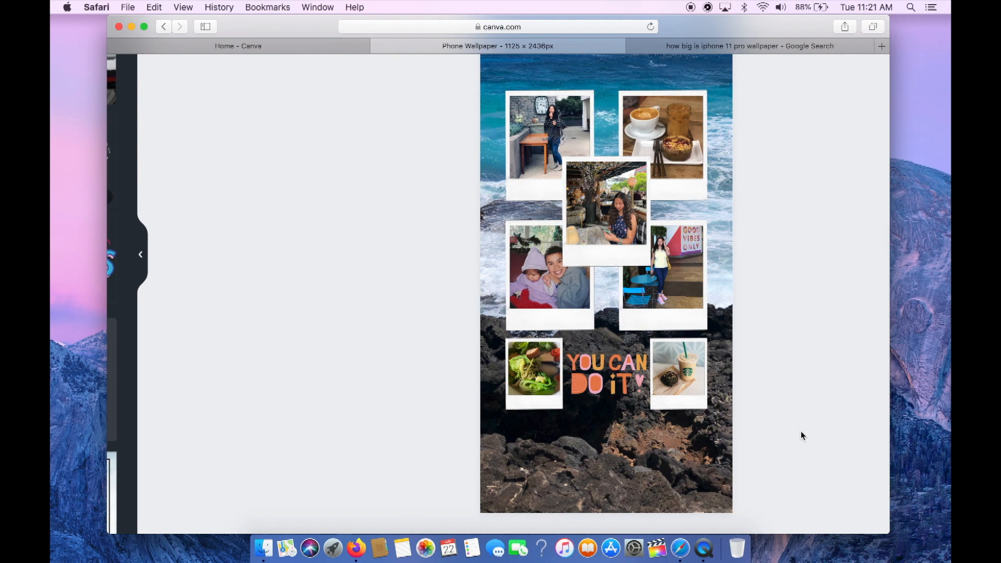
scroll(802, 435, right, 3)
scroll(802, 436, up, 2)
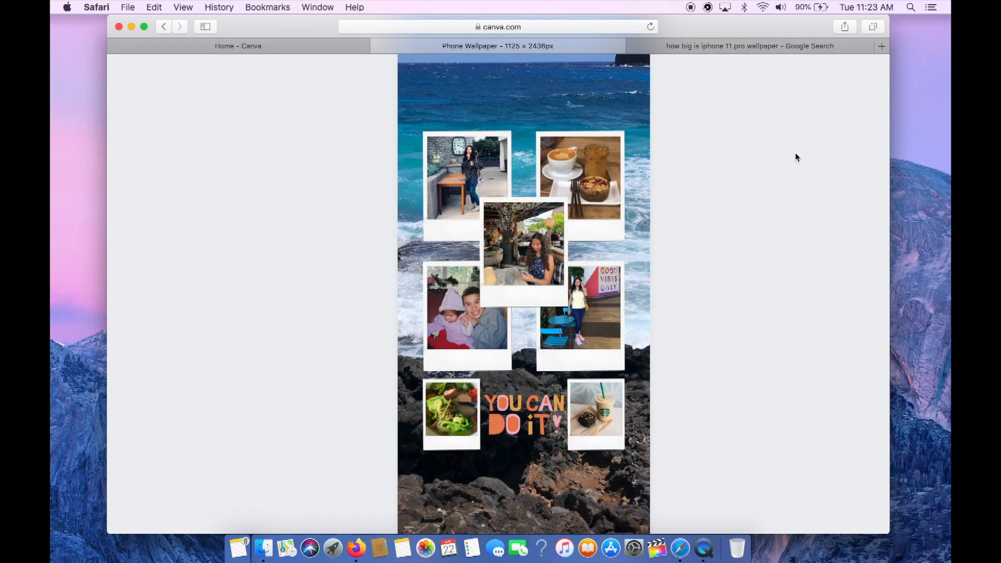
scroll(795, 157, down, 3)
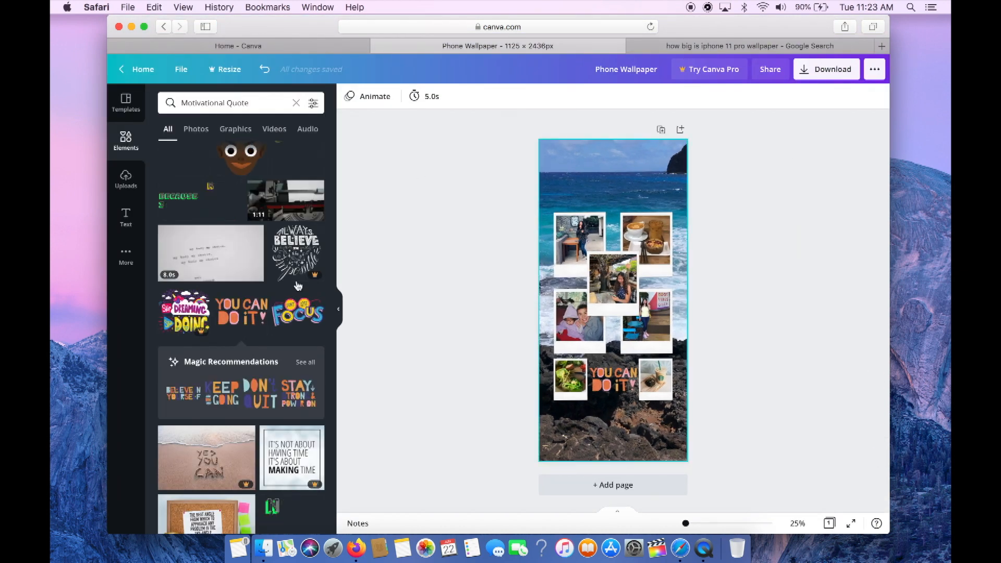
- Add a subheading reading "L'Auberge" and place it on the lower border of the upper-left polaroid
scroll(288, 315, down, 1)
scroll(288, 315, down, 3)
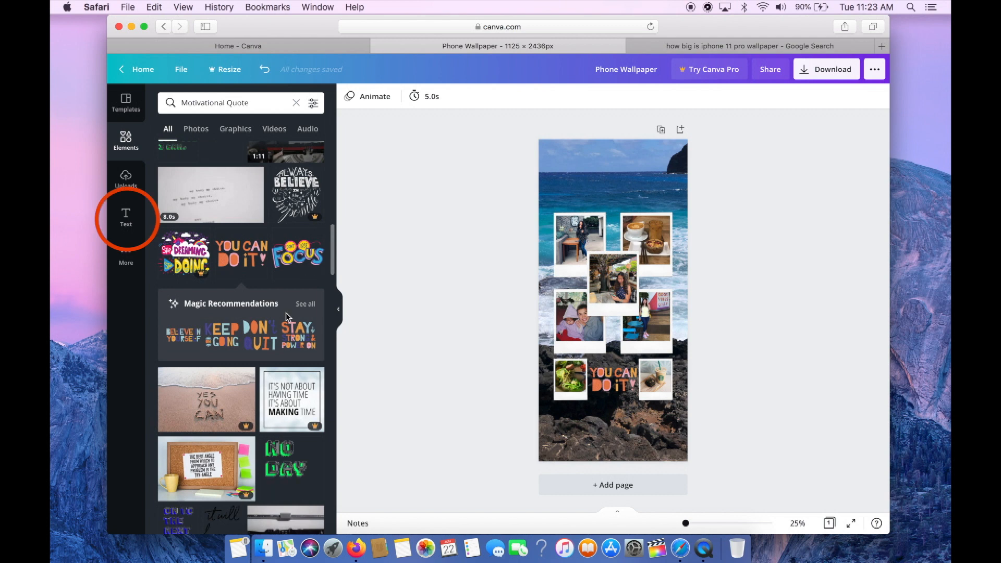
click(127, 216)
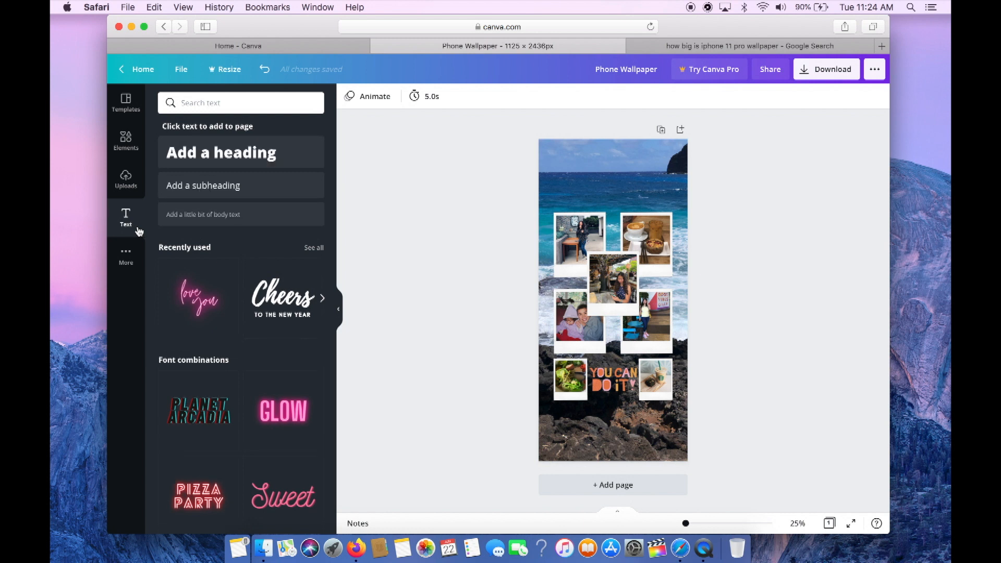
click(253, 192)
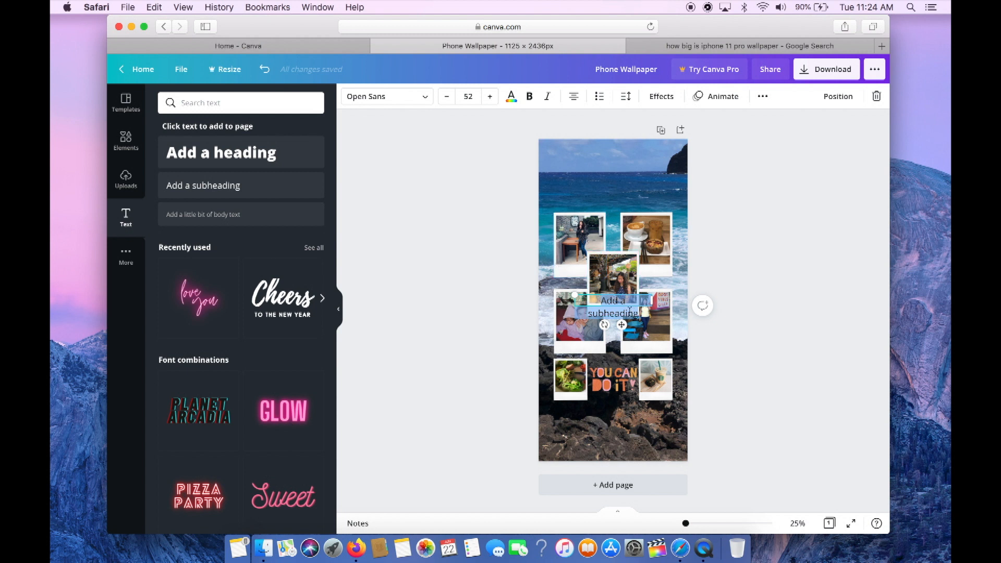
key(BackSpace)
text(L'Auberge)
click(761, 297)
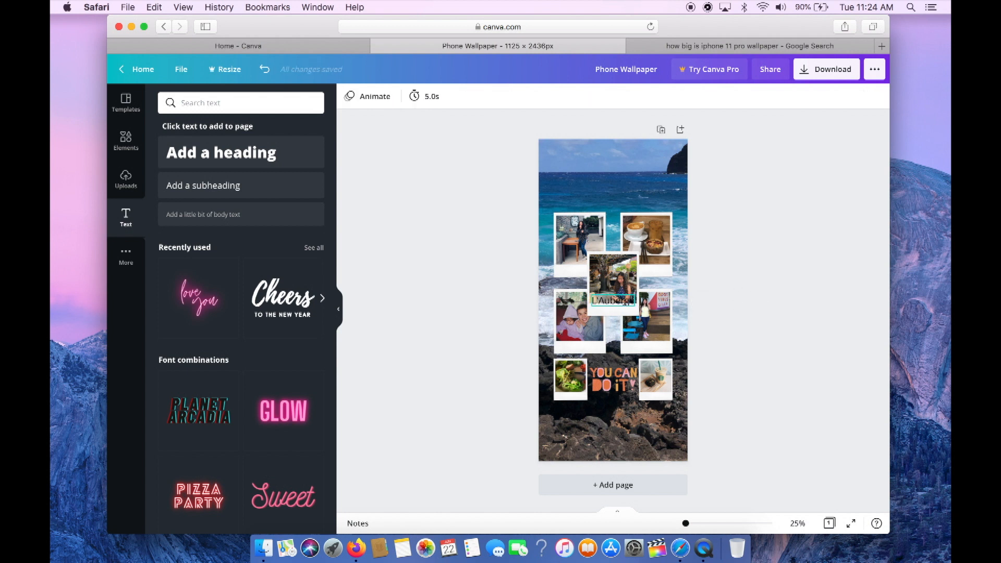
click(626, 302)
drag(635, 303, 583, 271)
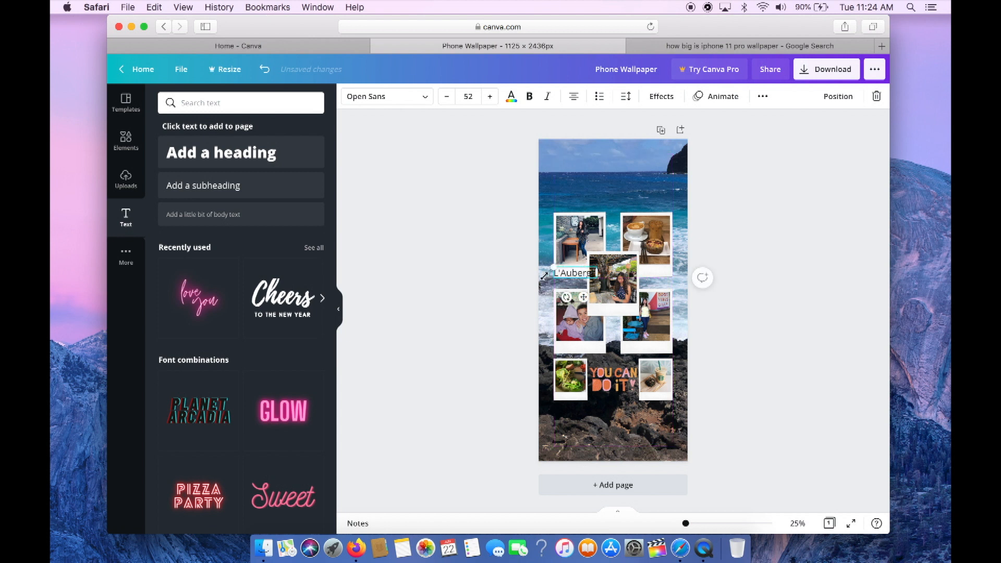
click(510, 282)
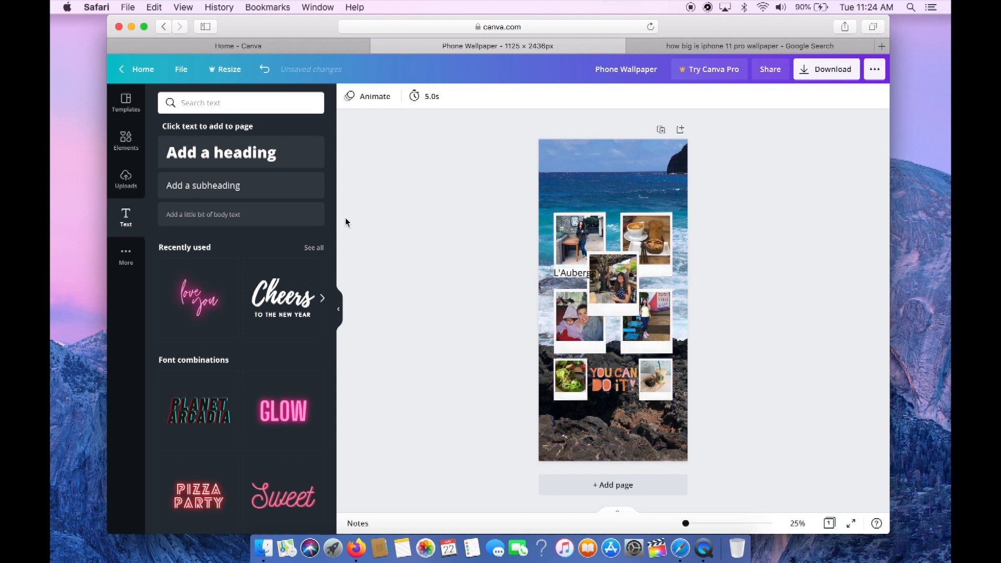
- Add a subheading reading "LoftyCoffee" and place it on the lower border of the upper-right polaroid
click(302, 194)
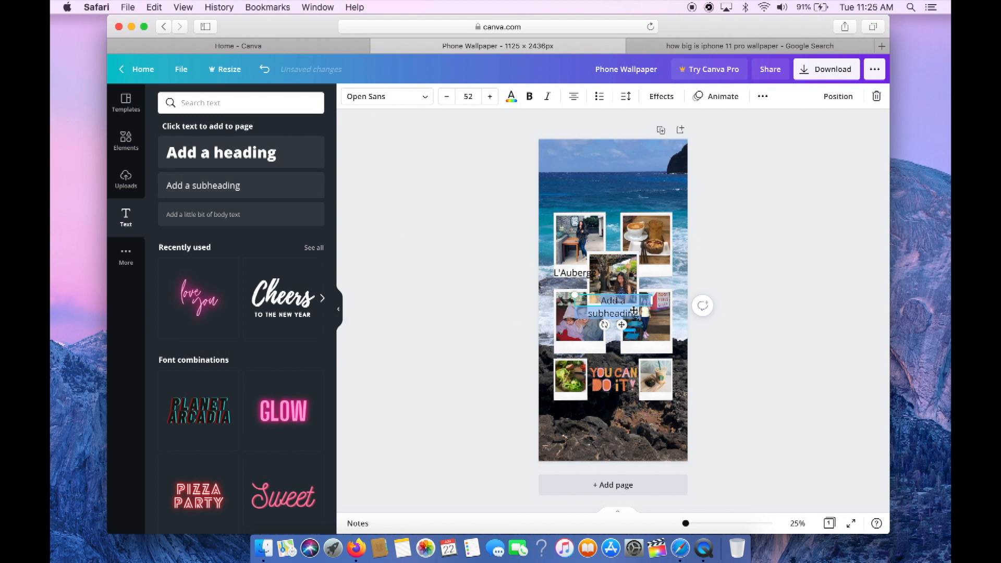
text(LoftyCoffee)
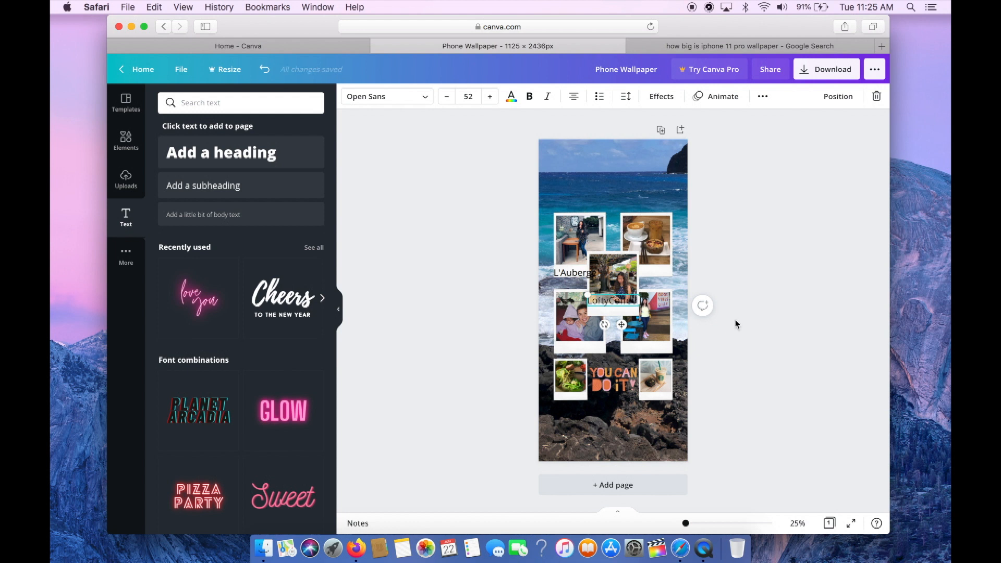
drag(614, 301, 661, 271)
click(751, 256)
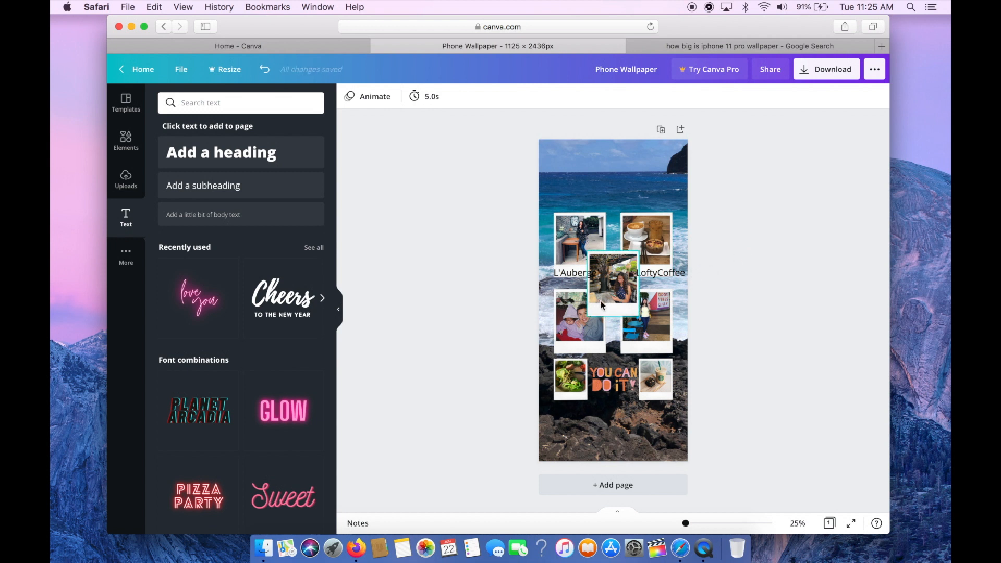
- Add a subheading reading "Born & Raised" as the caption on the centre polaroid's lower border
click(304, 193)
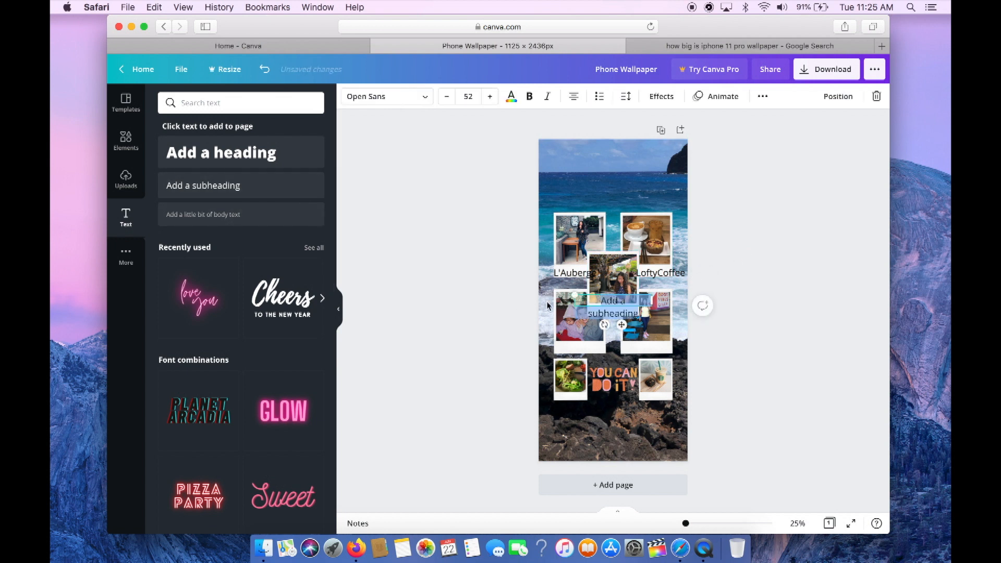
text(Born & Raised)
click(749, 307)
click(751, 332)
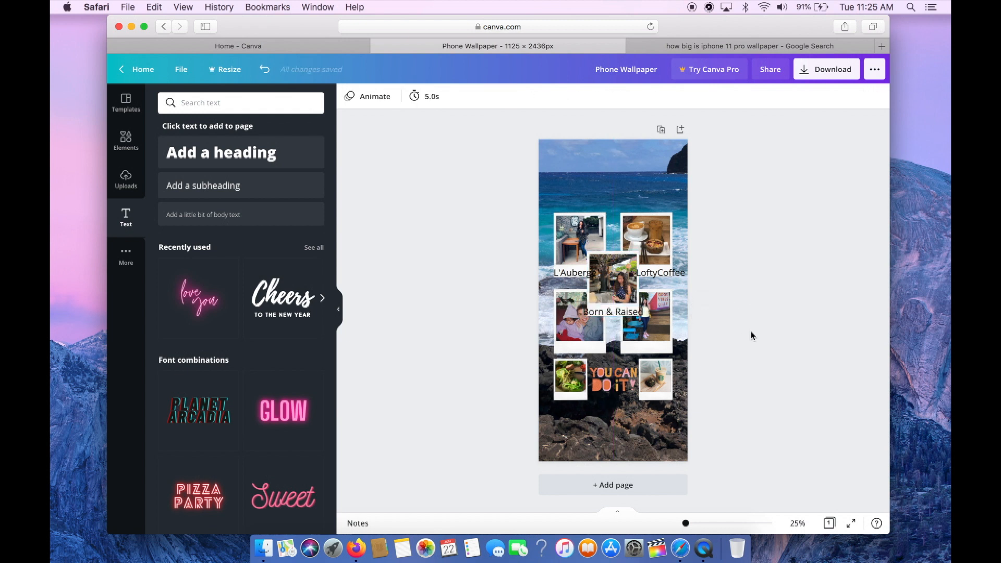
- Add a subheading reading "Sibling Duo" and place it on the lower border of the polaroid with the two siblings
click(283, 192)
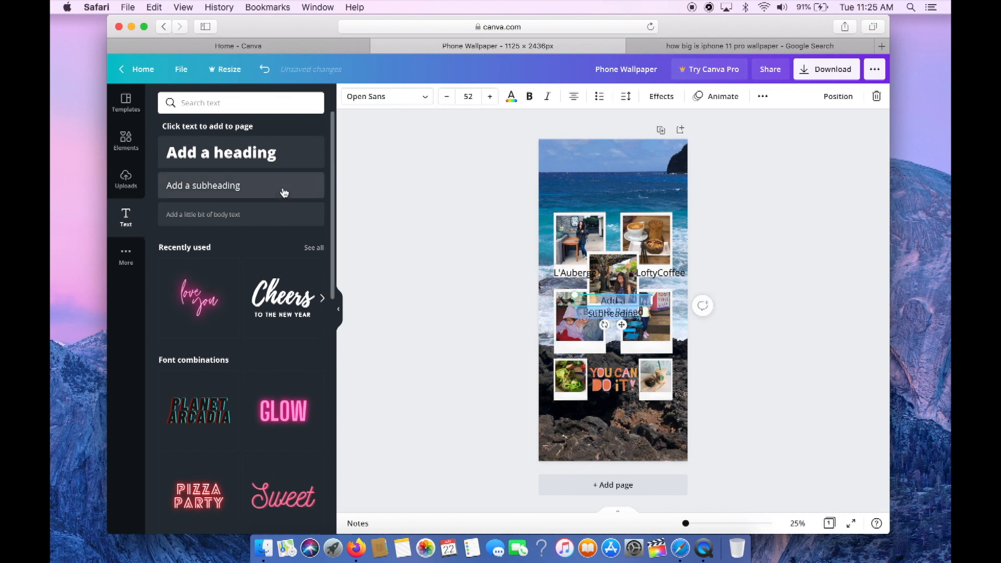
key(BackSpace)
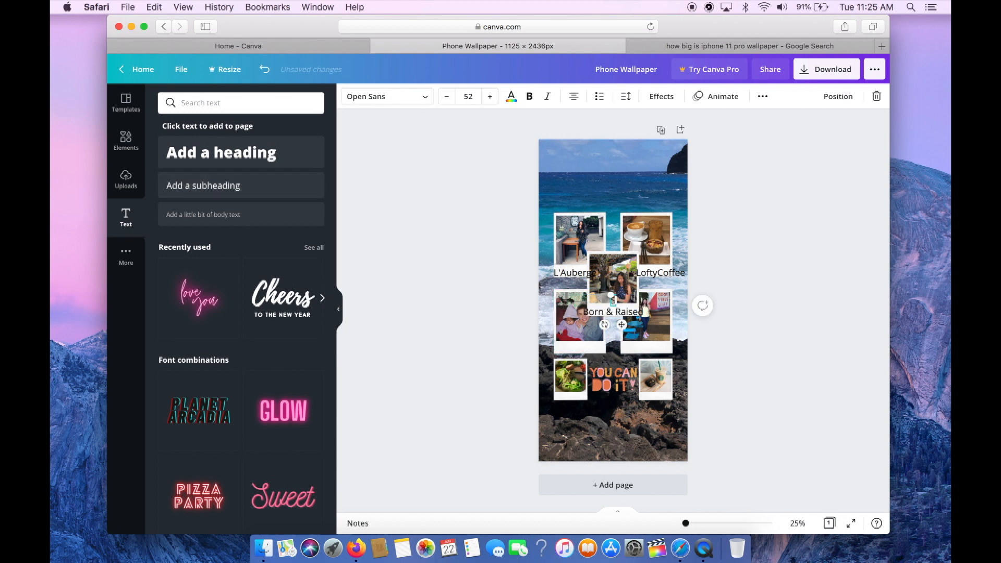
text(Sibling Duo)
click(848, 337)
drag(624, 296, 589, 344)
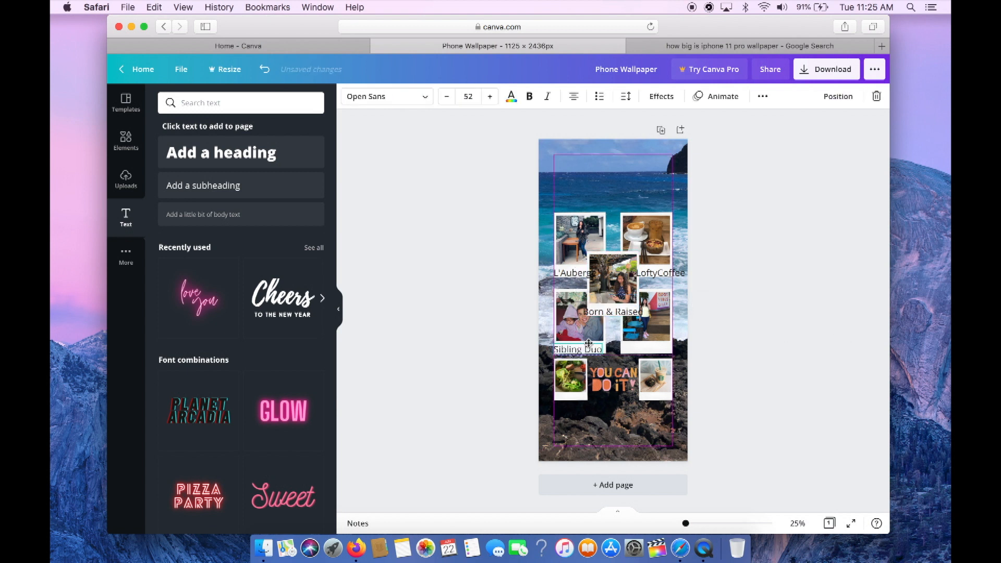
click(779, 329)
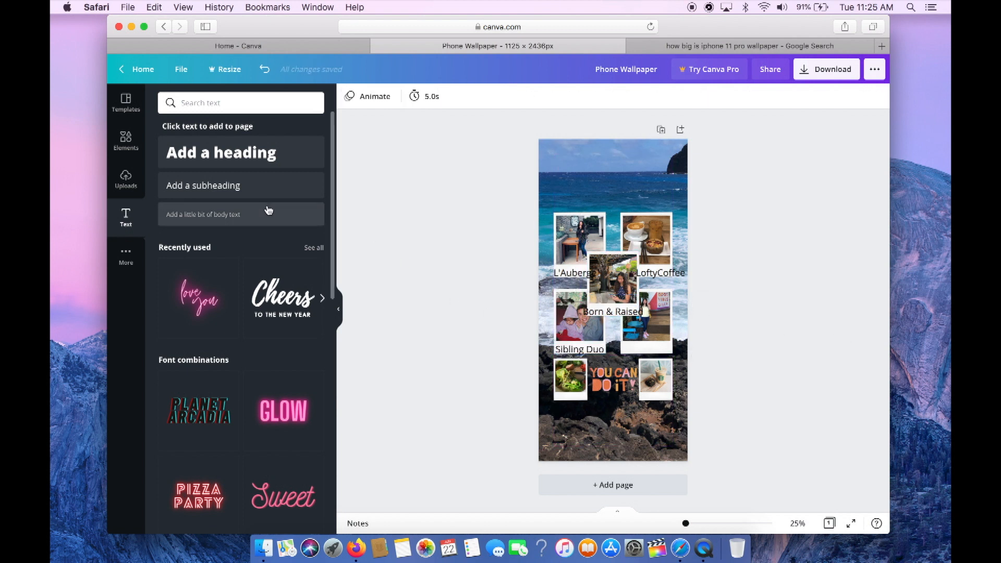
- Add a subheading reading "Flower Hill" and place it on the lower border of the "Good Vibes Only" polaroid
click(267, 185)
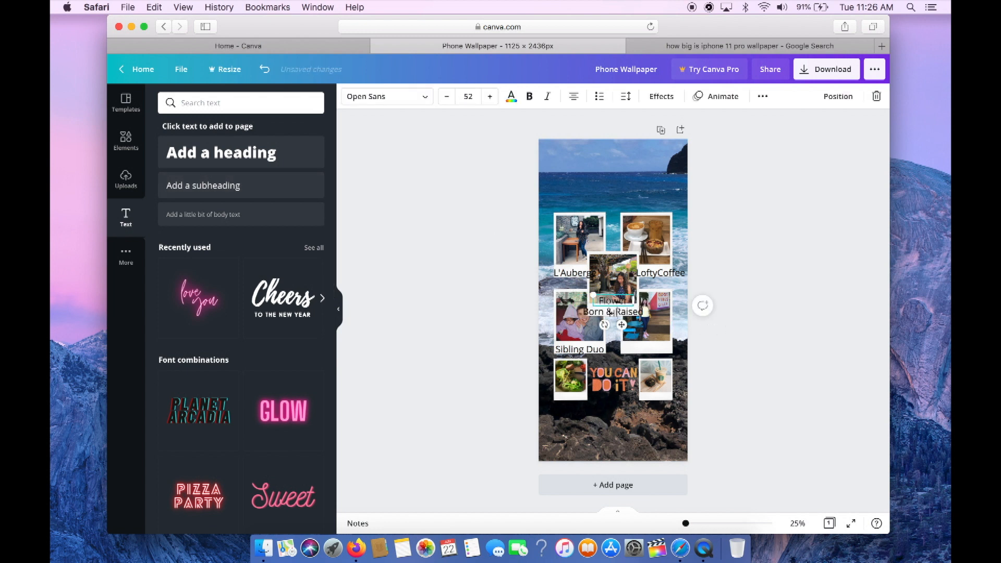
click(708, 340)
drag(614, 300, 652, 350)
click(749, 346)
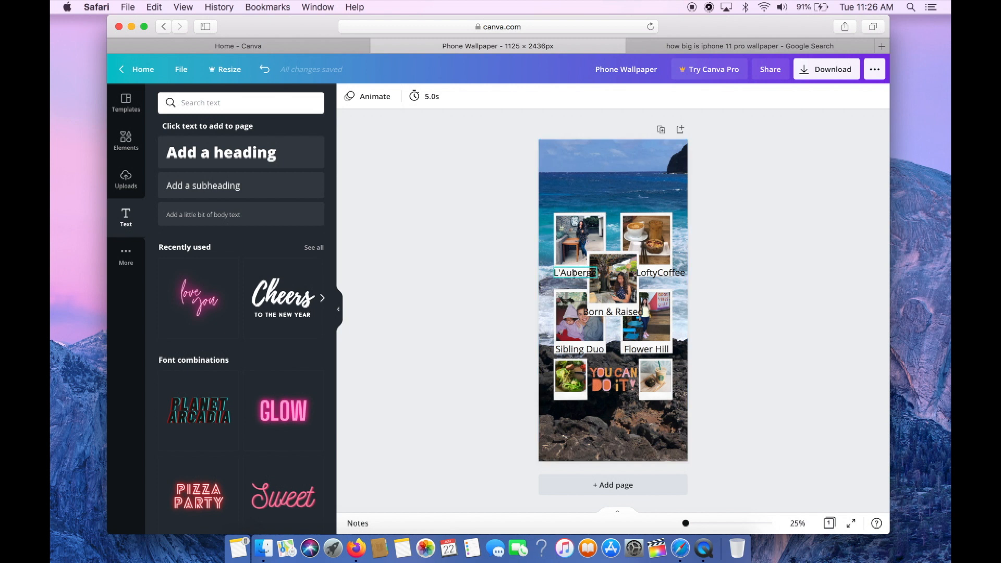
- Change the font of all five polaroid captions to Bebas Neue
click(574, 272)
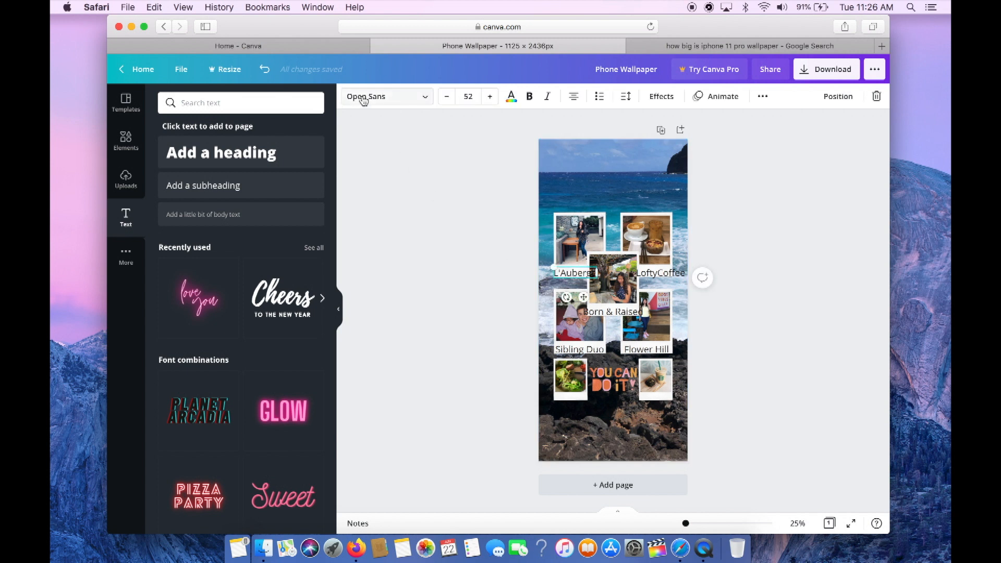
click(409, 103)
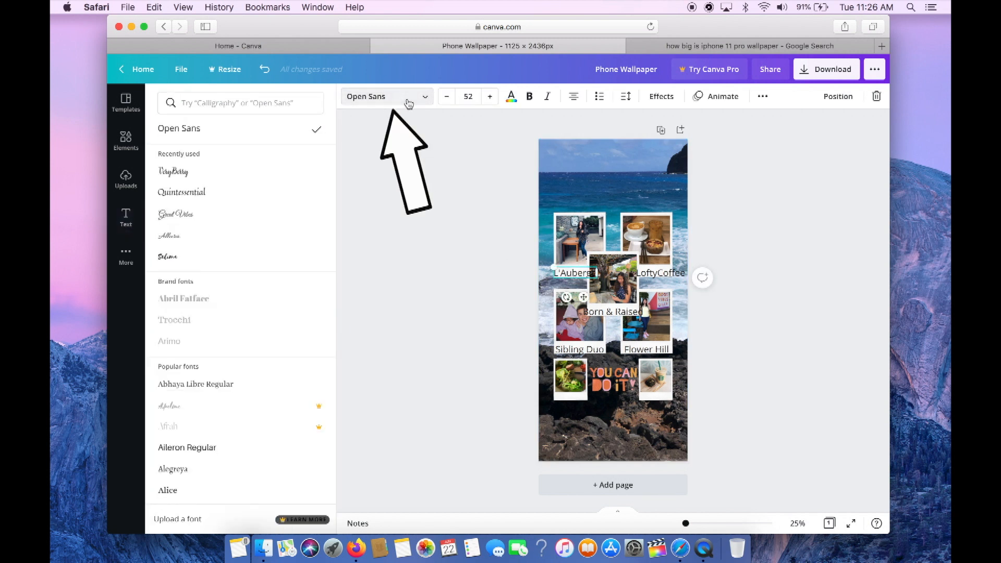
click(310, 105)
text(Bebas)
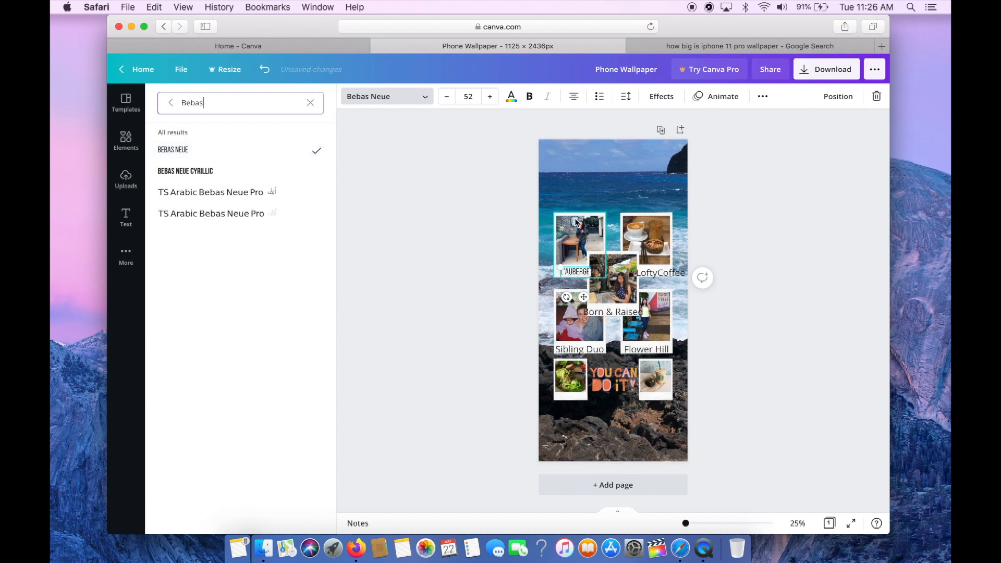
click(661, 272)
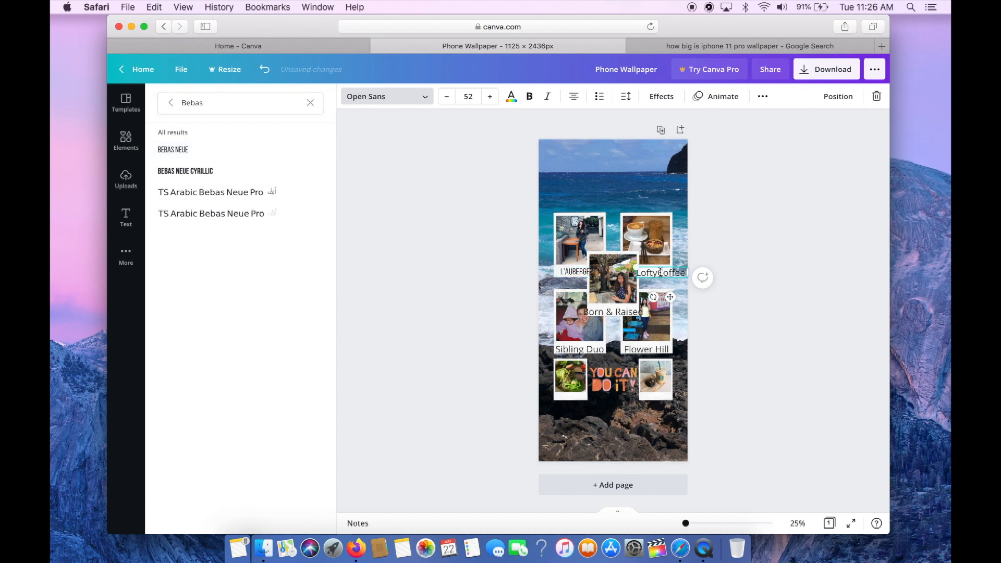
click(213, 150)
click(281, 150)
click(571, 348)
click(229, 155)
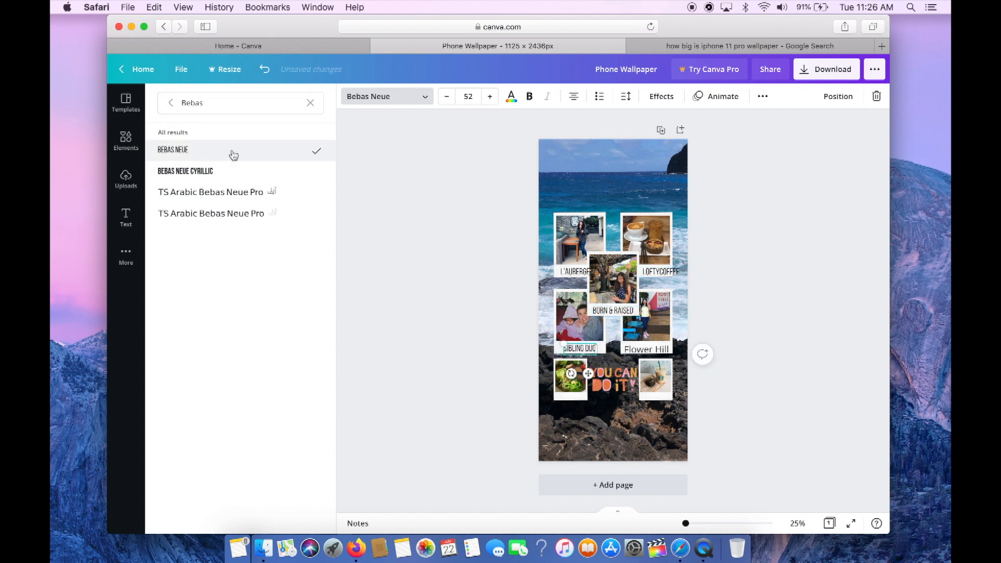
key(Tab)
click(193, 151)
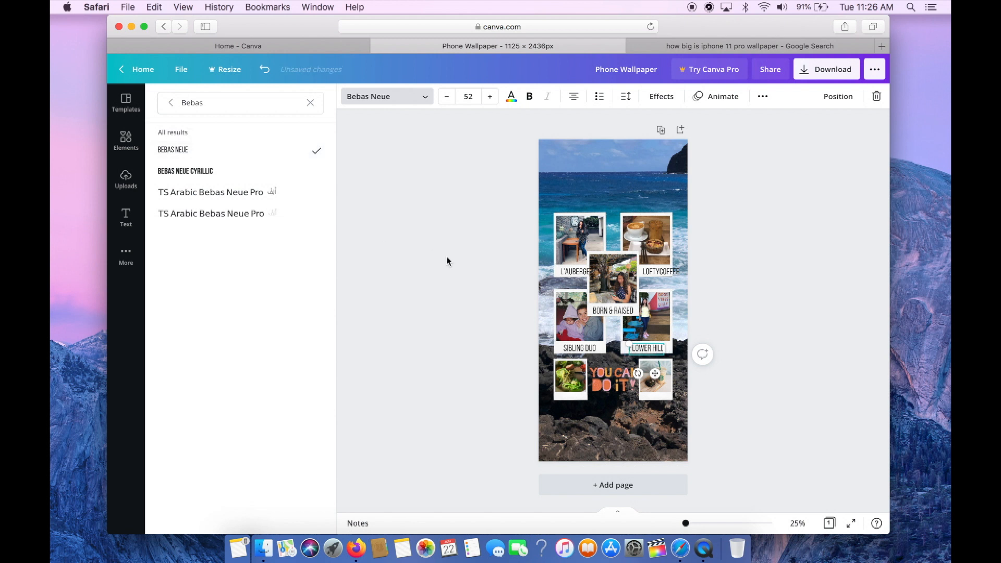
- Set the font size of the "L'Auberge" and "LoftyCoffee" captions to 35
click(574, 272)
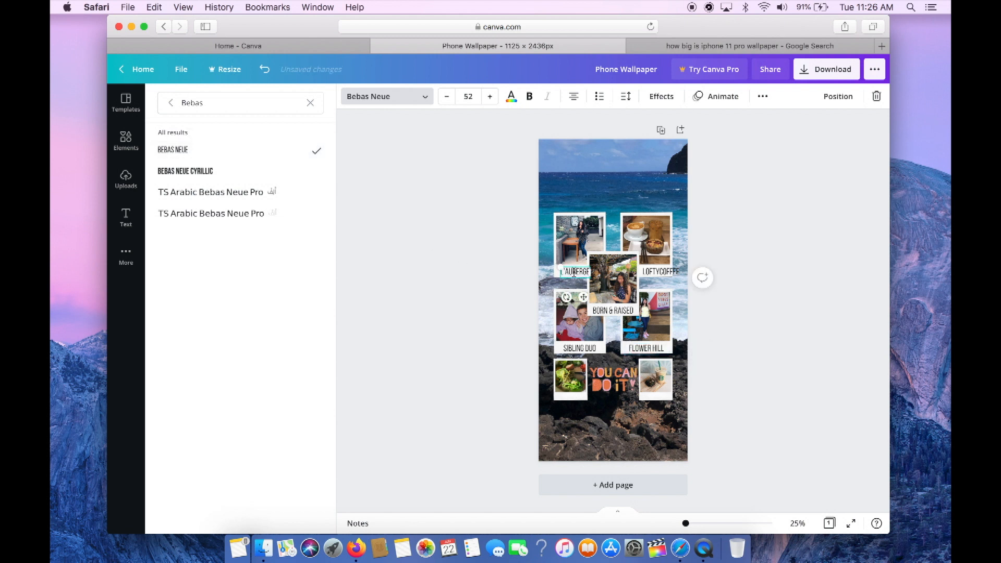
click(472, 97)
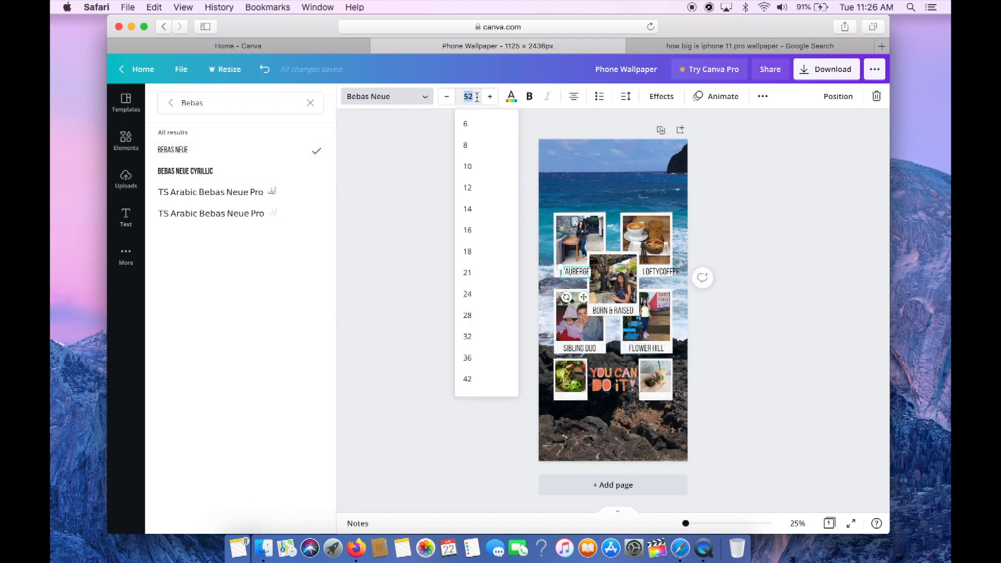
key(Return)
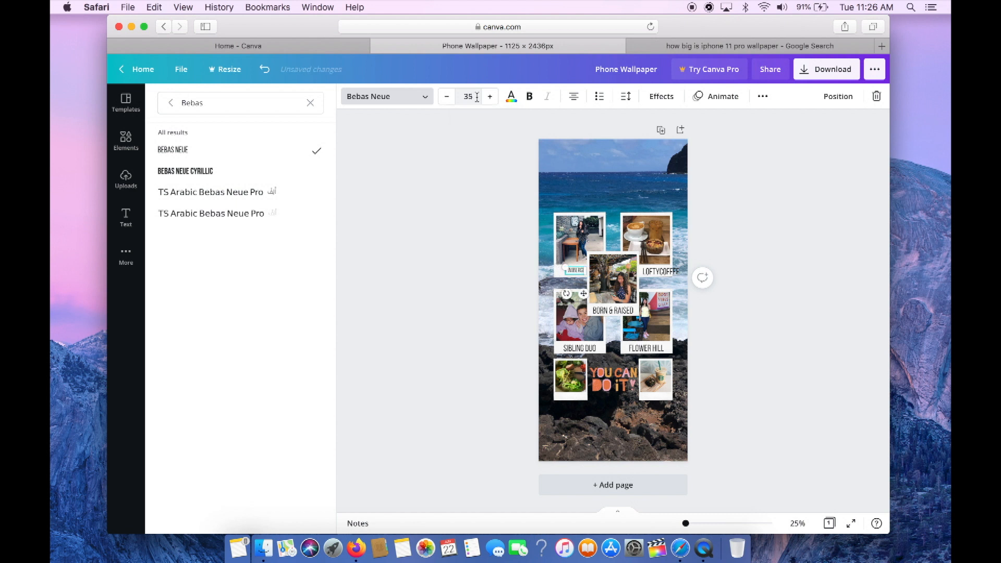
click(667, 271)
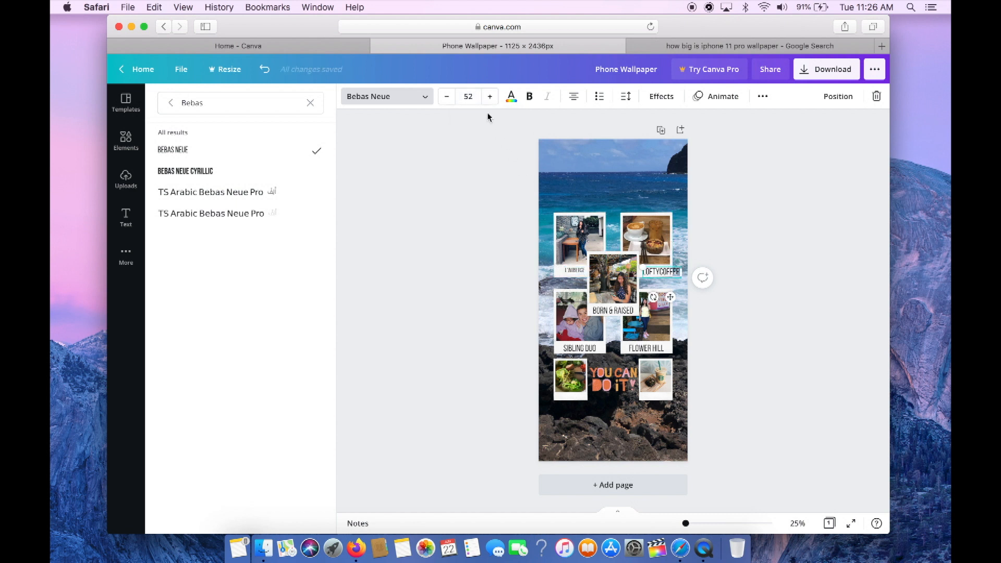
click(472, 97)
text(35)
key(Return)
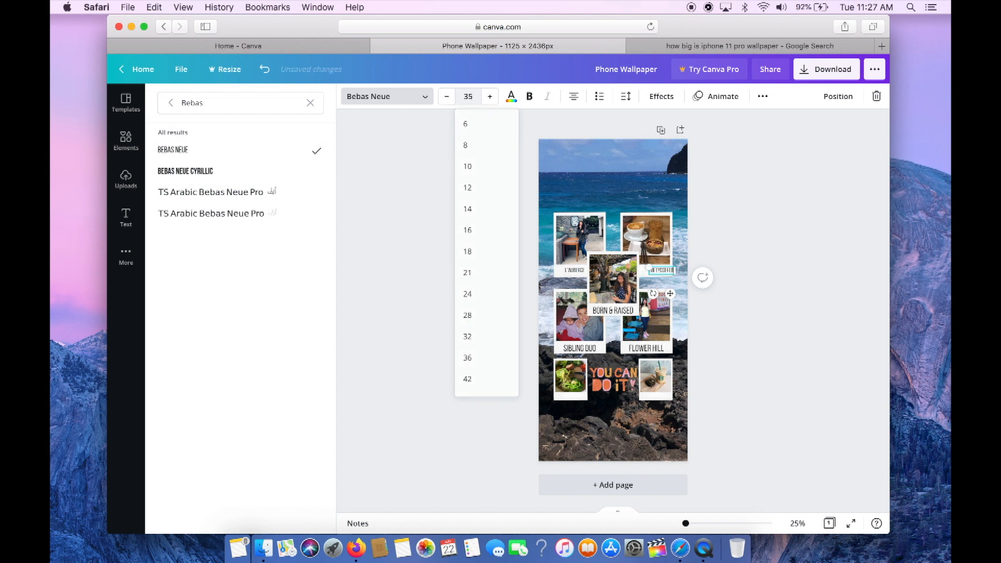
- Set the font size of the "Born & Raised", "Sibling Duo" and "Flower Hill" captions to 35
click(613, 310)
click(472, 97)
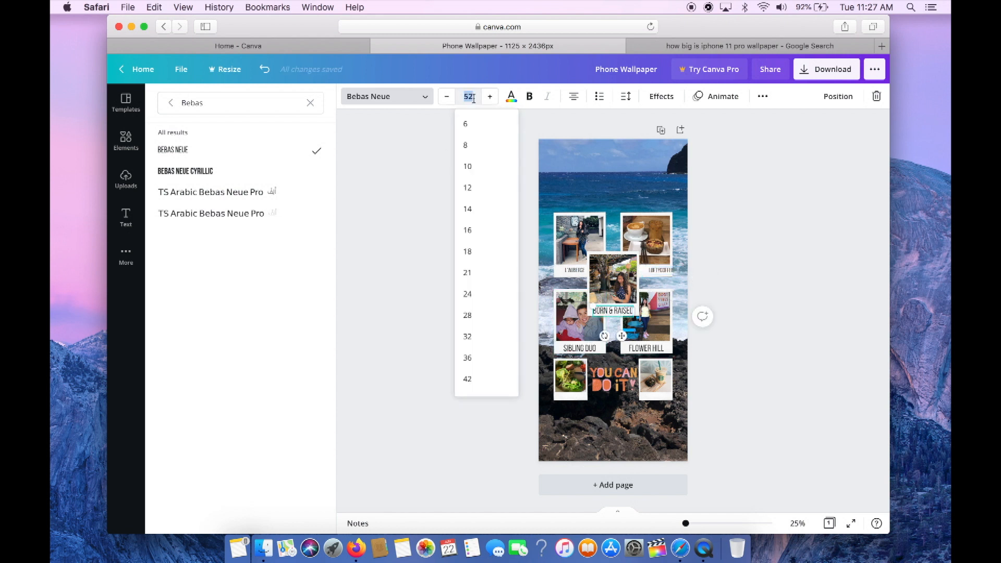
text(35)
key(Return)
click(580, 348)
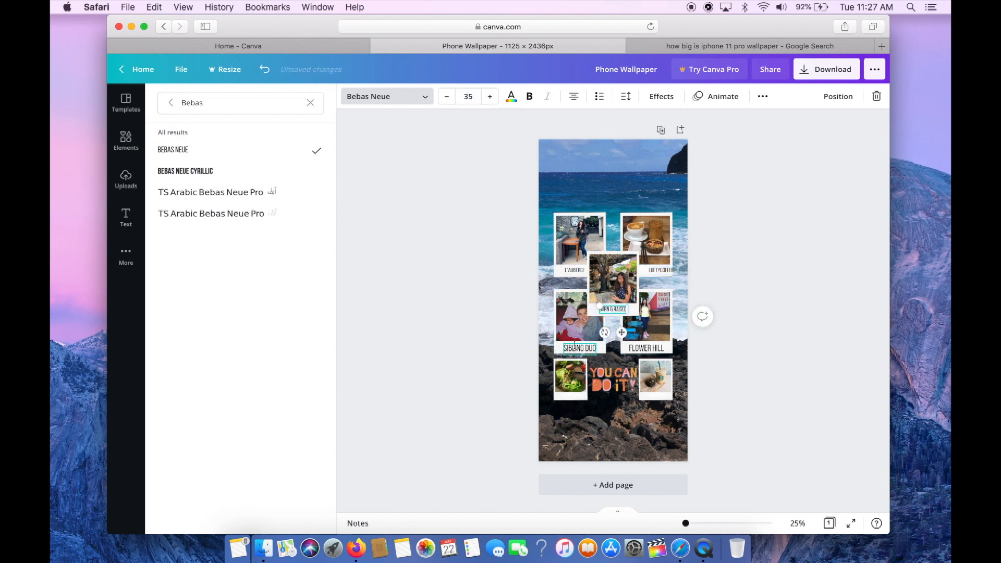
click(472, 97)
text(35)
key(Return)
click(647, 348)
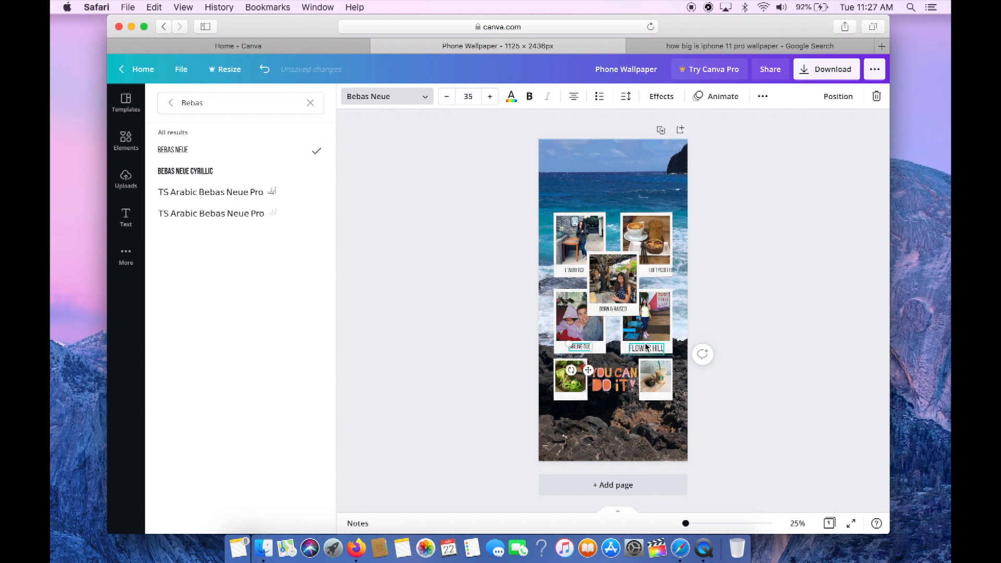
click(472, 97)
text(35)
key(Return)
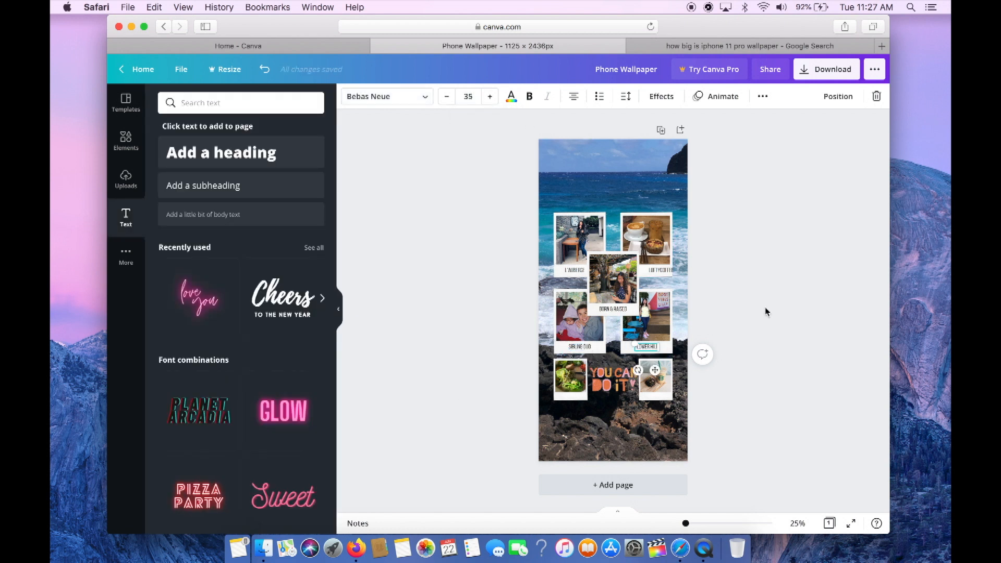
- Split the "LoftyCoffee" caption into "Lofty Coffee" and shift it and the "L'Auberge" caption left within their polaroids' visible lower borders
scroll(766, 307, up, 5)
scroll(765, 308, down, 1)
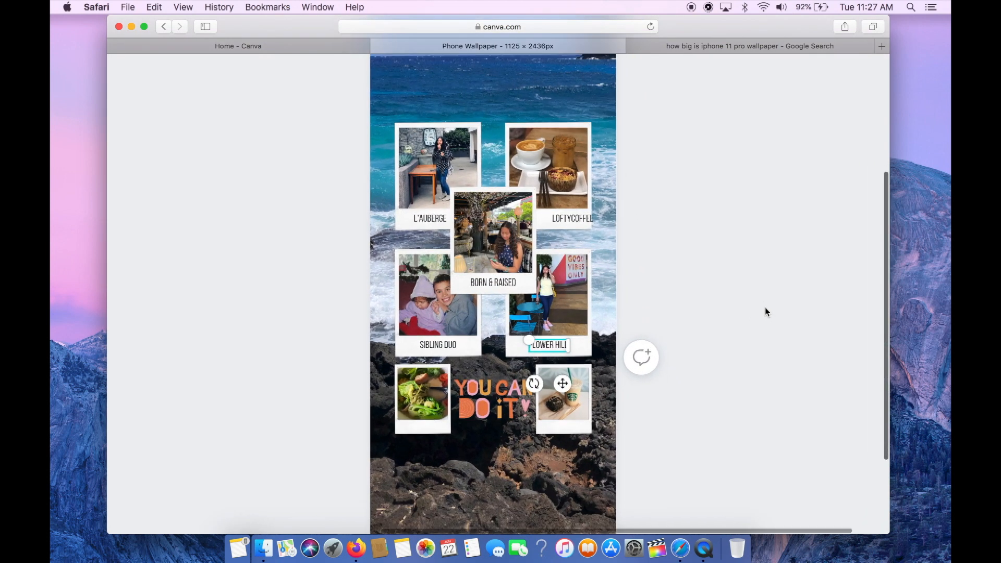
scroll(765, 308, down, 1)
drag(573, 200, 564, 201)
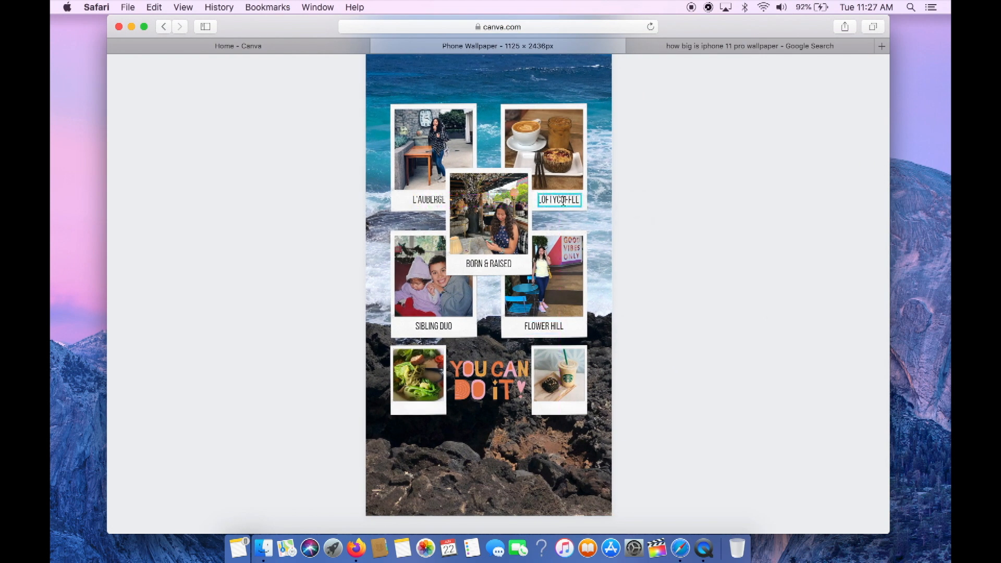
drag(429, 202, 421, 202)
drag(419, 201, 419, 202)
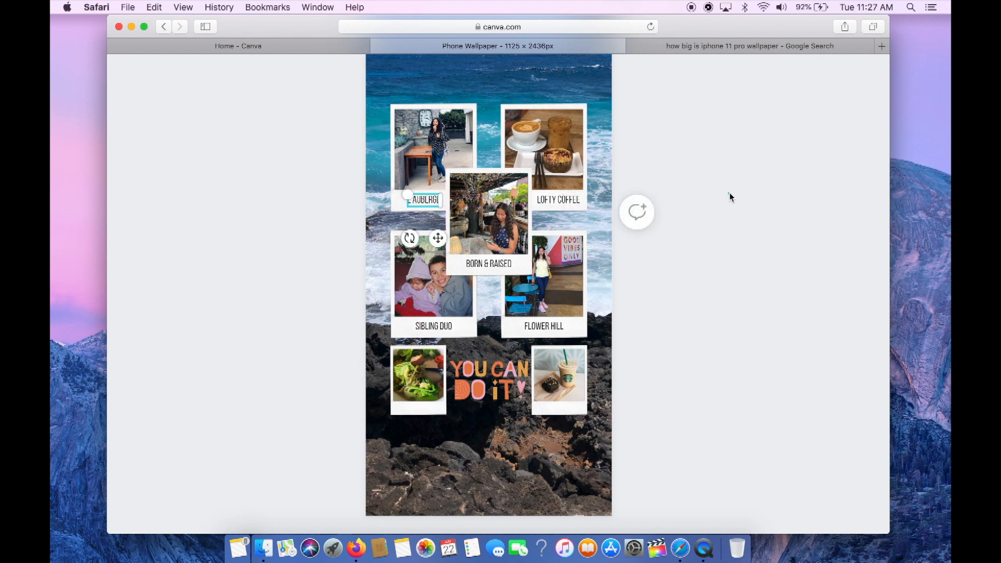
click(730, 194)
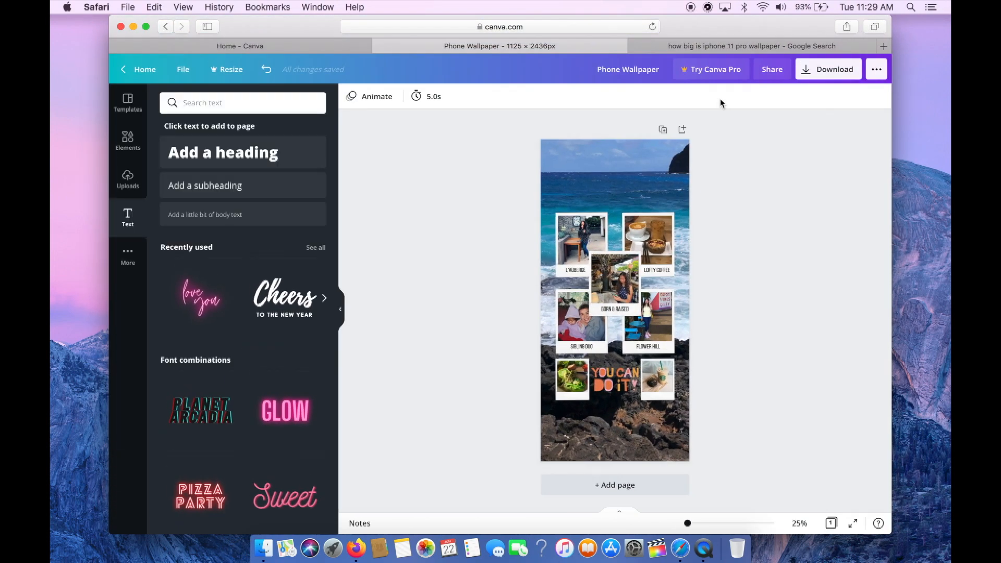
- Find a "Polaroid Camera" graphic, add the rainbow-striped camera, shrink it and centre it between the two uppermost polaroids
click(144, 153)
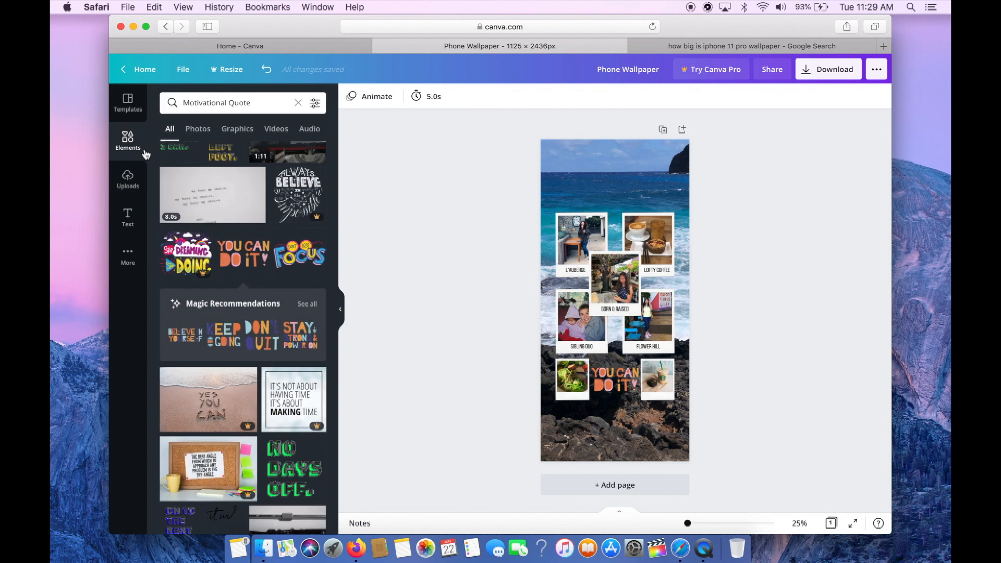
click(298, 102)
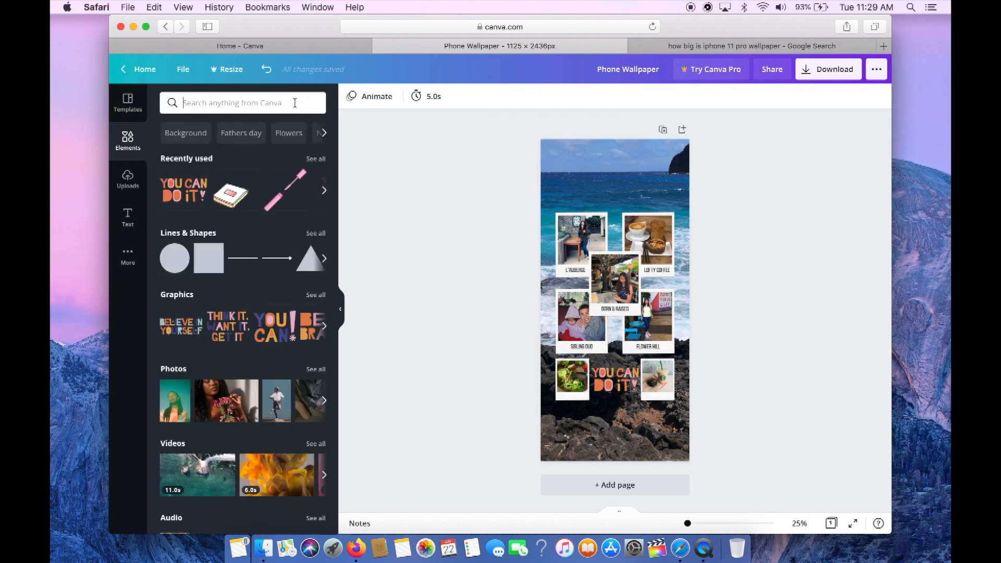
text(Polaroid Camera)
key(Return)
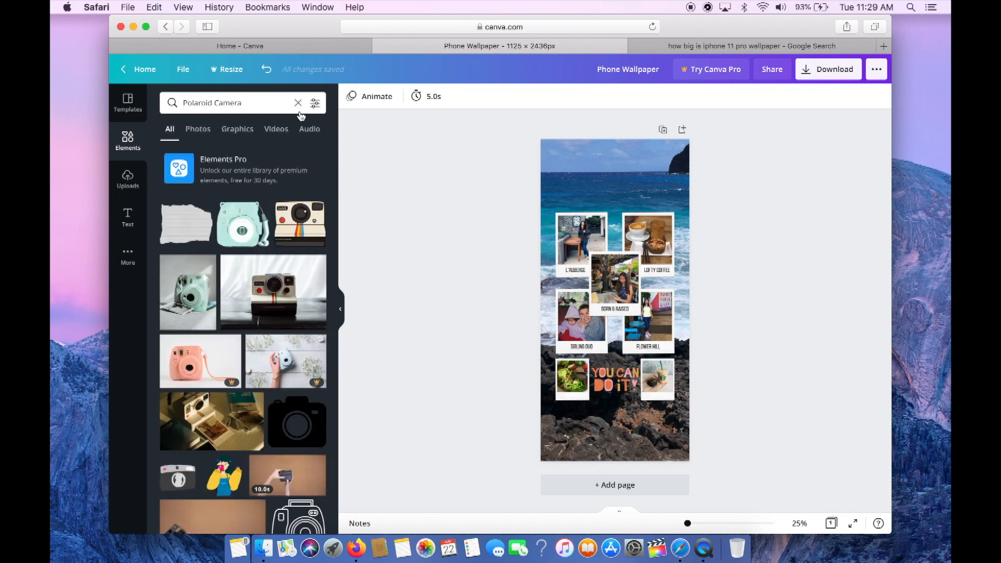
mouse_move(311, 224)
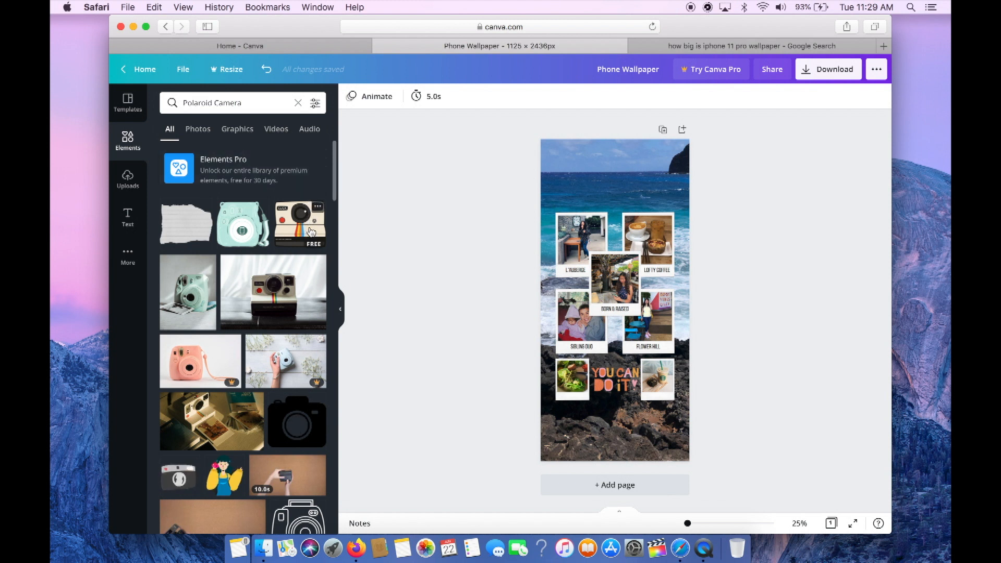
click(311, 230)
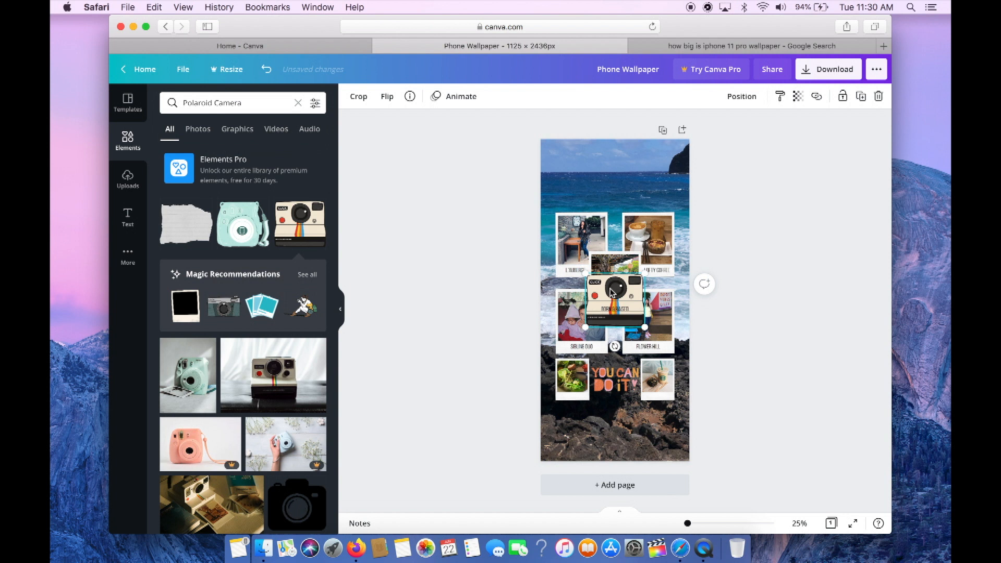
drag(616, 289, 617, 221)
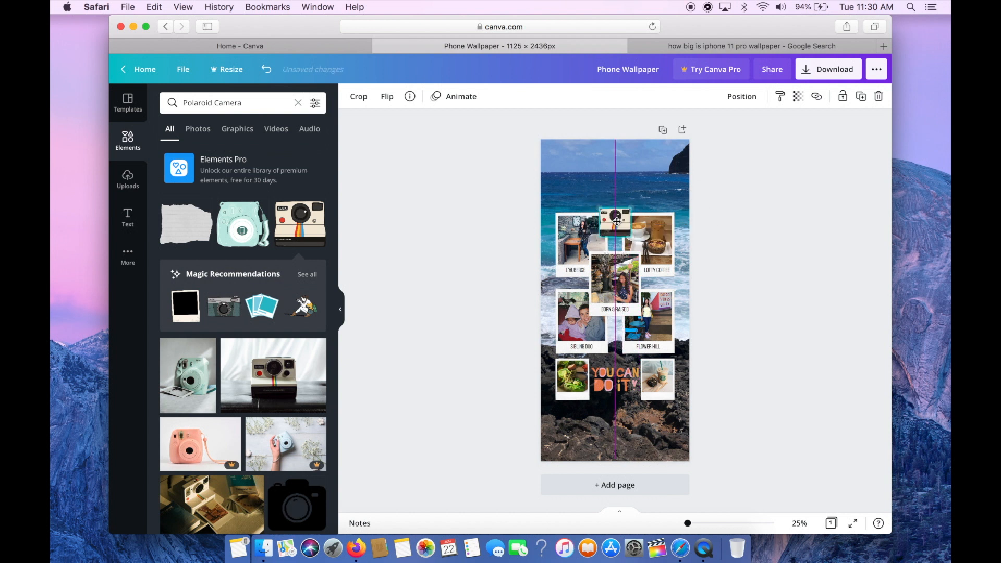
click(680, 194)
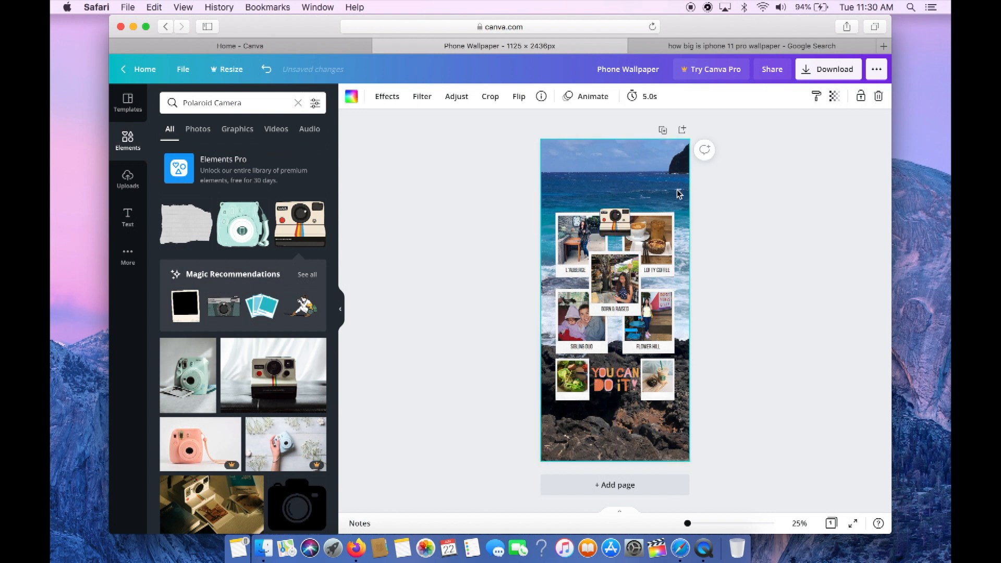
click(709, 212)
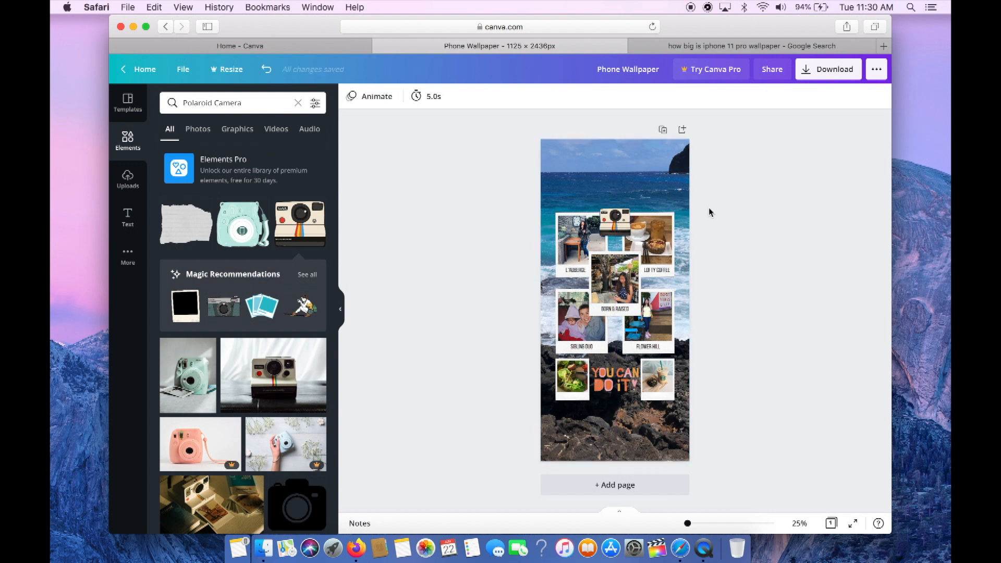
- Find an "Iced Coffee" graphic and place the blue-lidded cup, much reduced, over the upper-left corner of the Starbucks polaroid
click(299, 104)
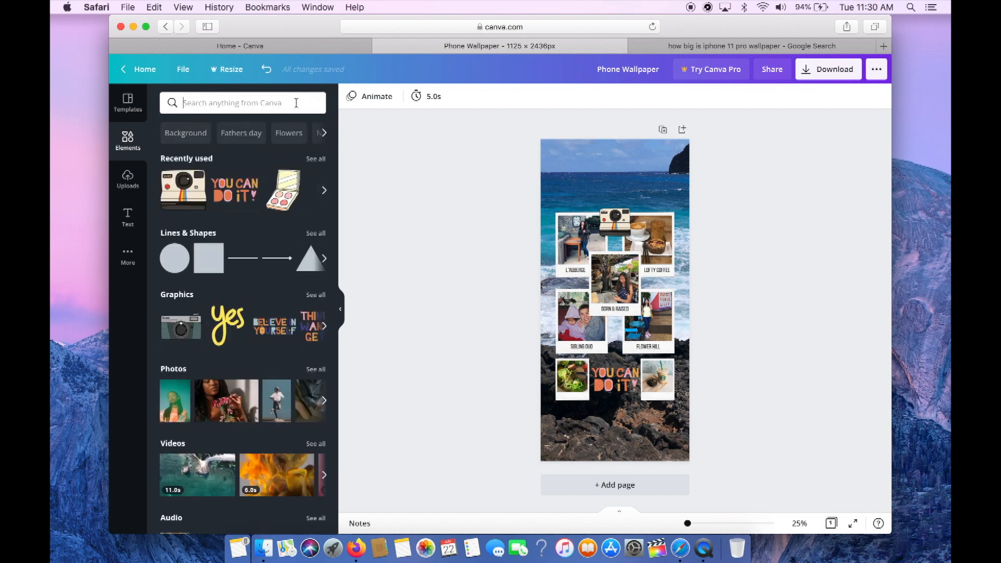
text(Iced Coffee)
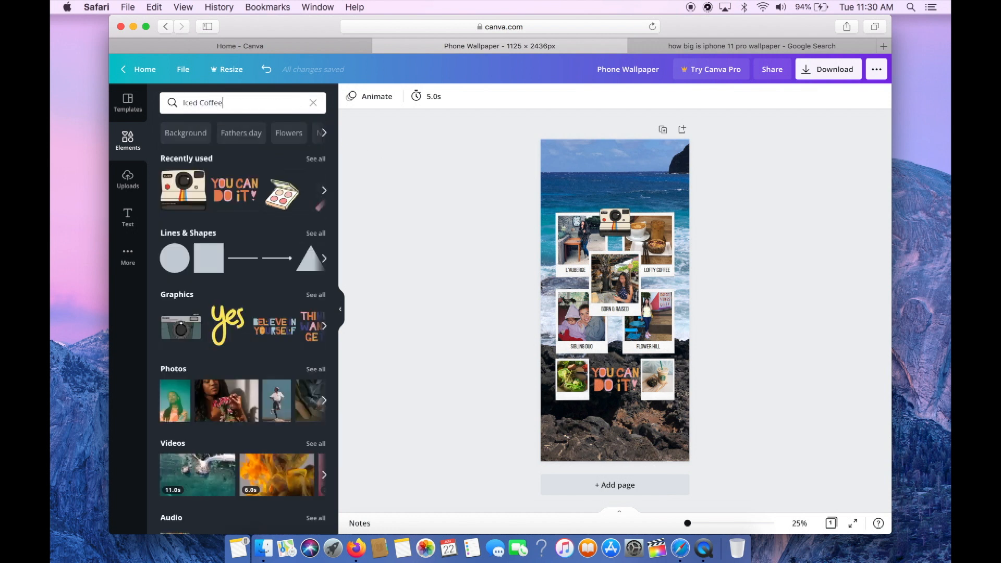
key(Return)
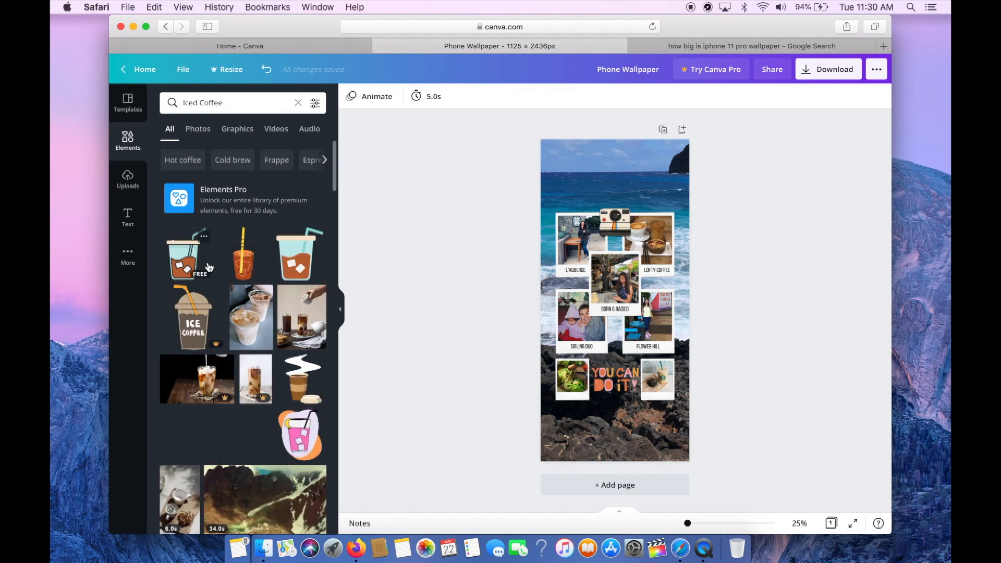
click(210, 267)
drag(645, 263, 632, 388)
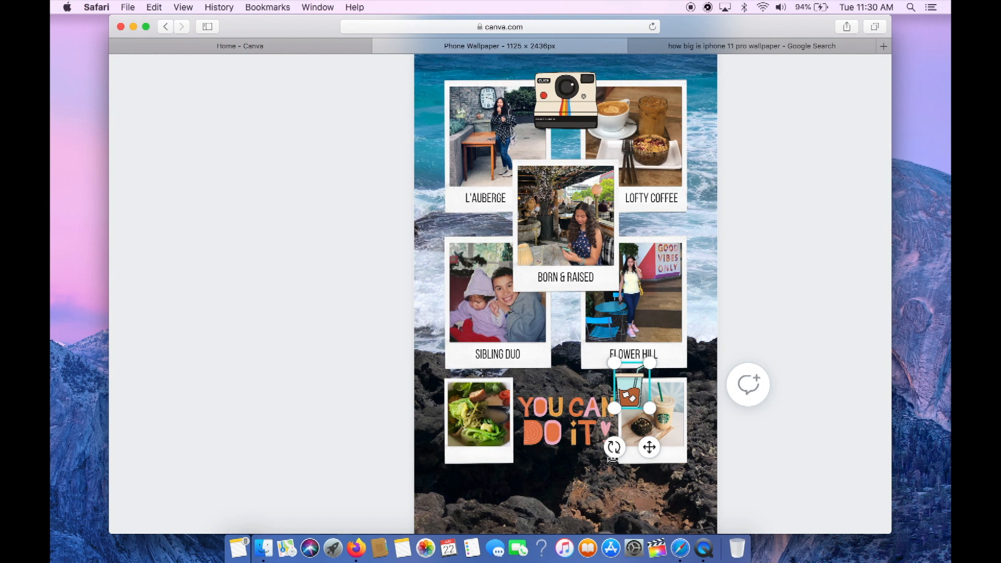
- Tilt the iced coffee cup slightly clockwise and move it up between the "Flower Hill" and Starbucks polaroids
drag(613, 455, 595, 453)
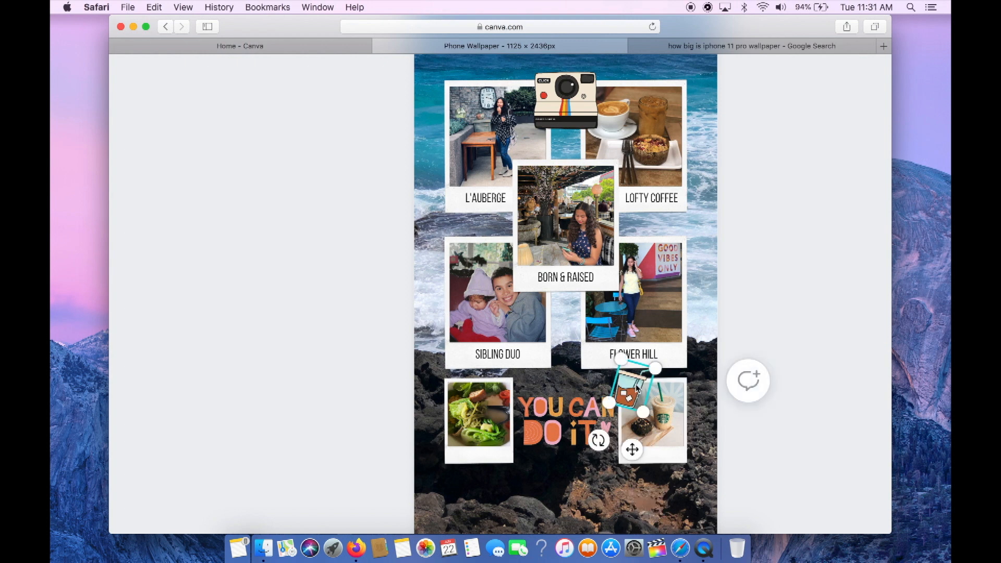
drag(612, 398, 626, 387)
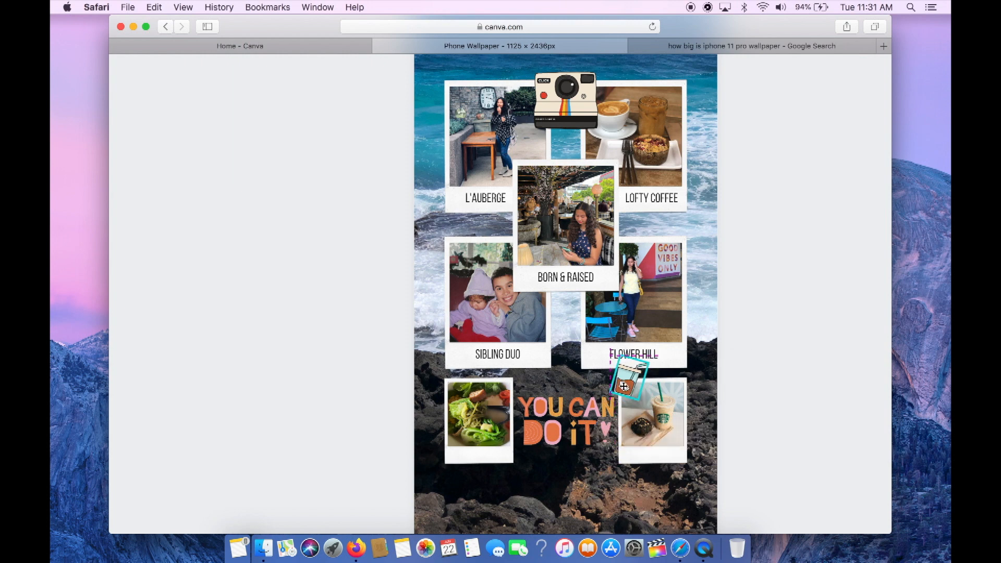
click(724, 363)
key(Escape)
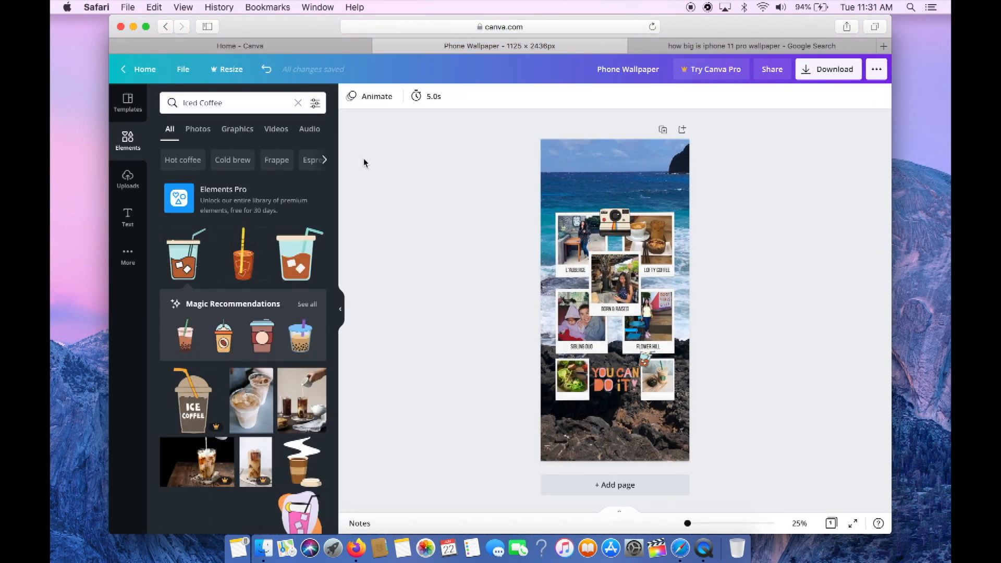
- Find a "sailboat" graphic, add the orange-hulled boat, shrink it and centre it between the "Sibling Duo" and "Flower Hill" polaroids
click(299, 103)
text(sailboat)
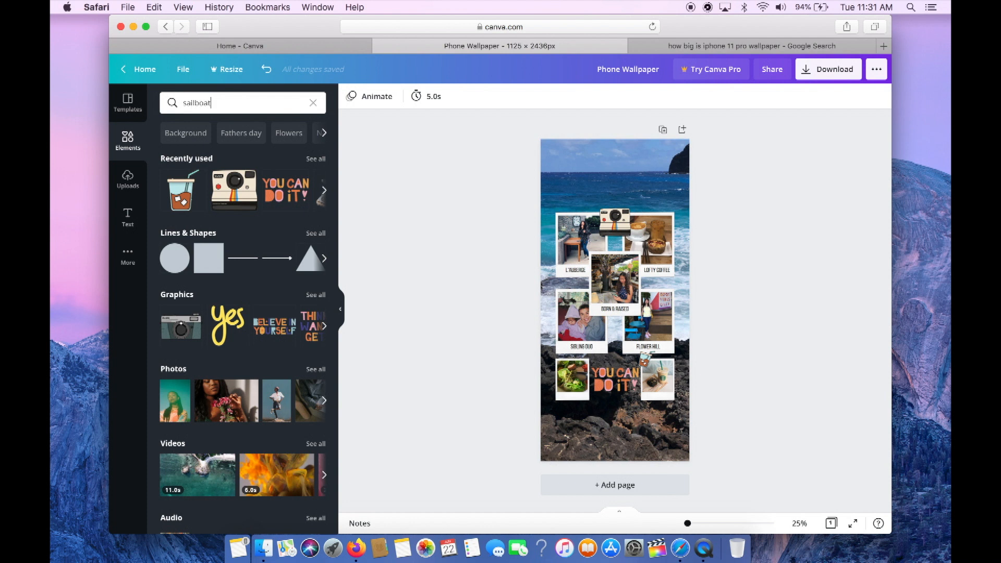
key(Return)
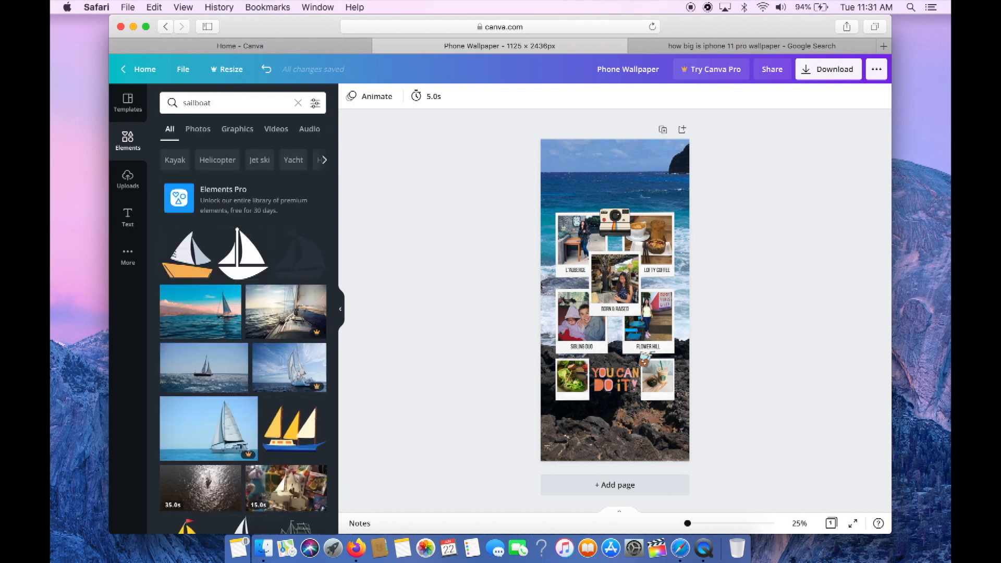
click(203, 268)
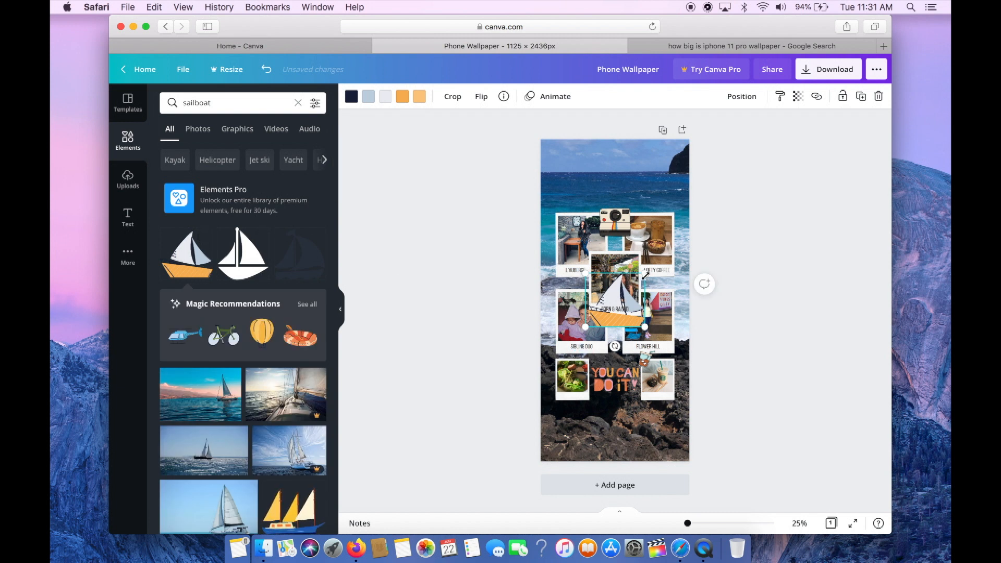
drag(626, 288, 616, 350)
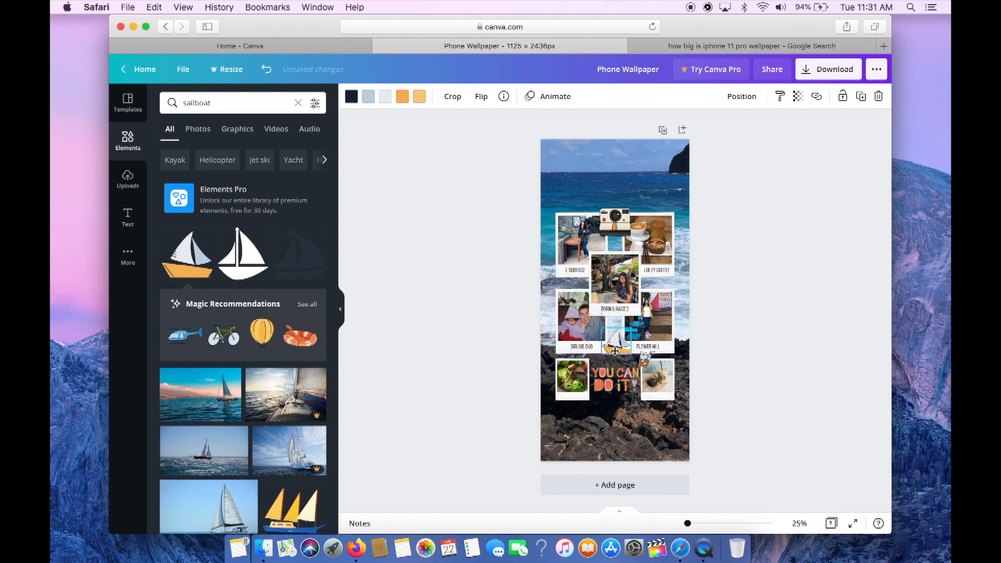
drag(615, 353, 615, 354)
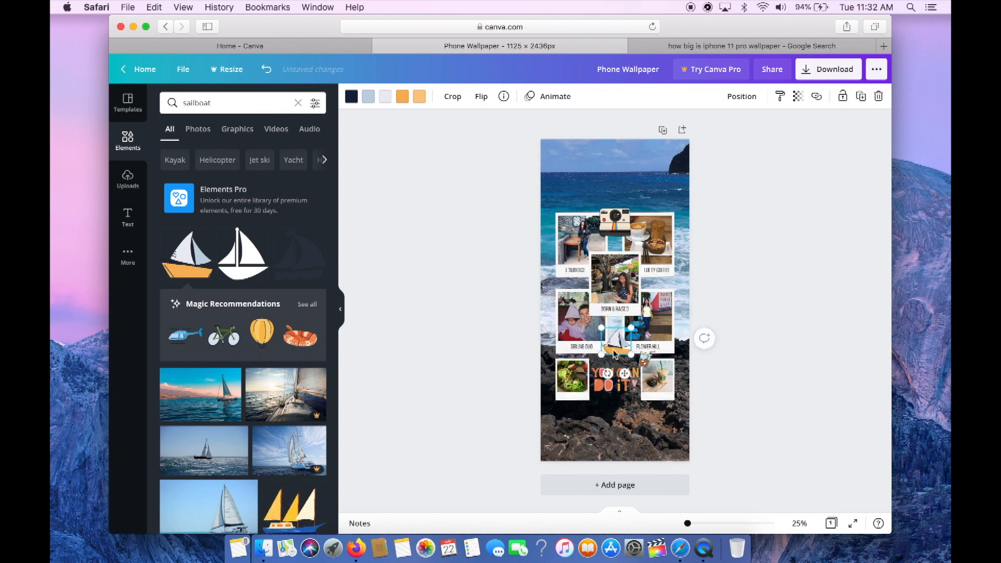
click(724, 296)
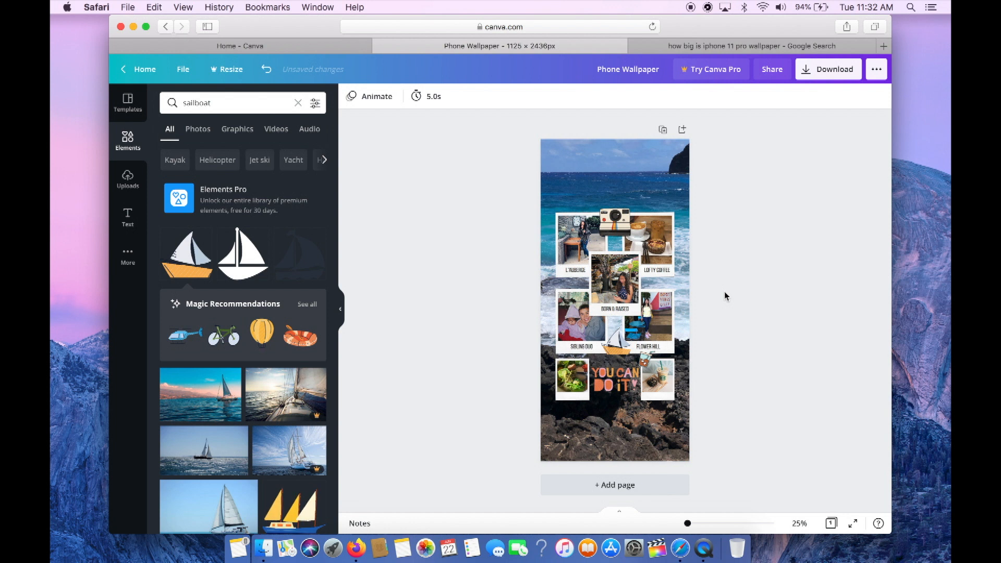
- Find a "headphones" graphic, add the pink pair, shrink it and place it on the upper-left corner of the "L'Auberge" polaroid
click(299, 103)
text(headpho)
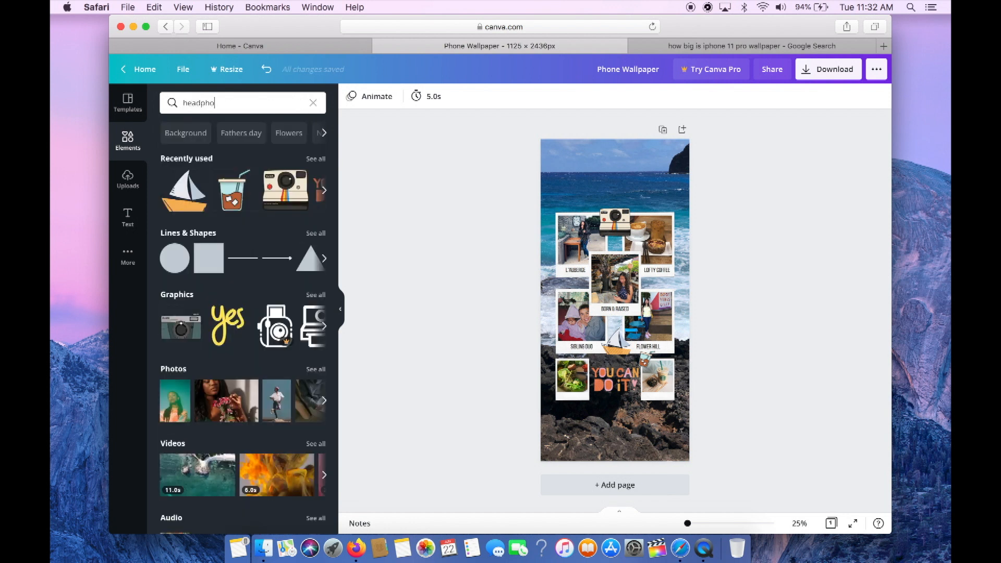
text(nes)
key(Return)
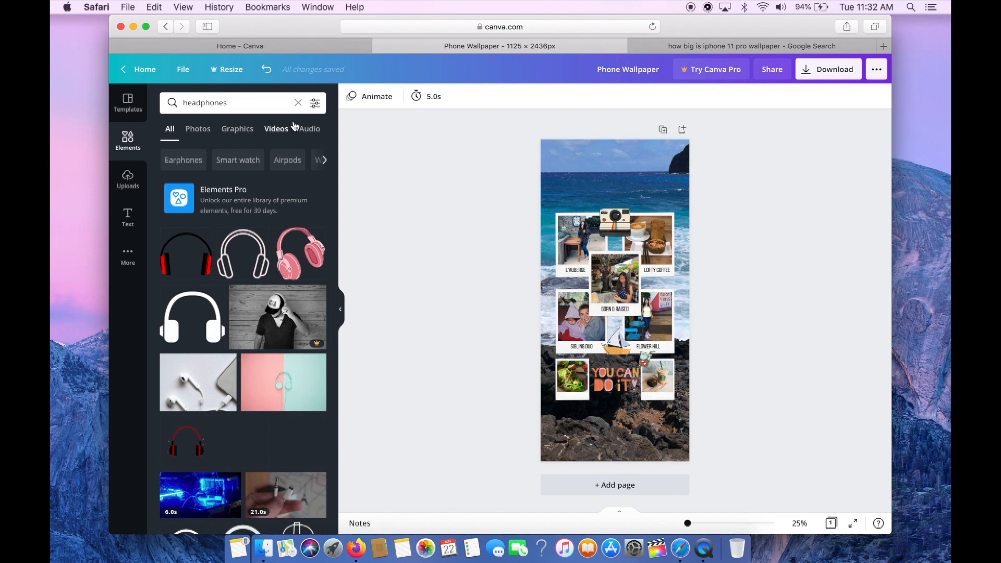
click(306, 264)
drag(612, 297, 570, 223)
click(609, 175)
click(504, 202)
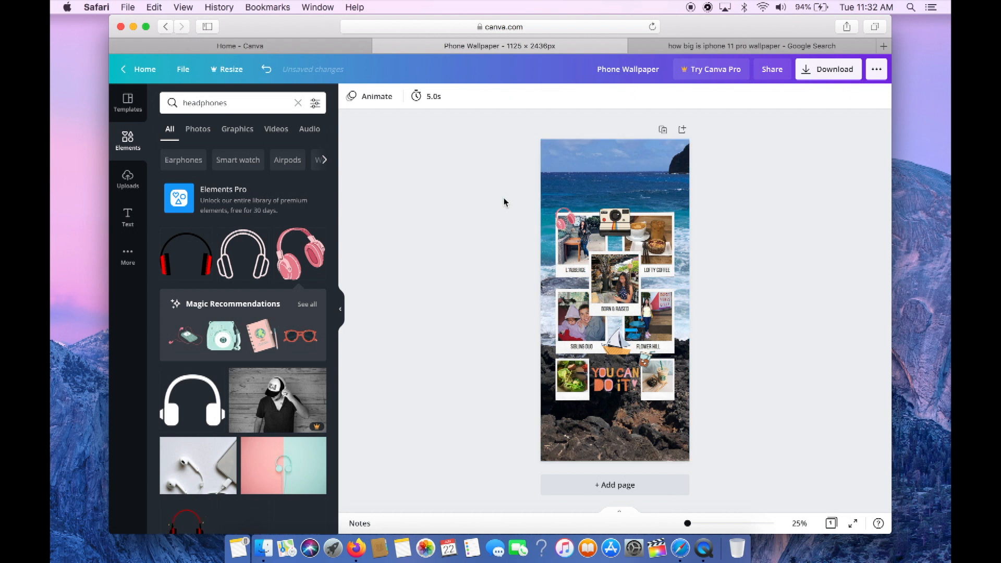
- Find a "string of lights" graphic, add the black string with hanging green hearts and place it in the wallpaper's upper-left corner
click(299, 104)
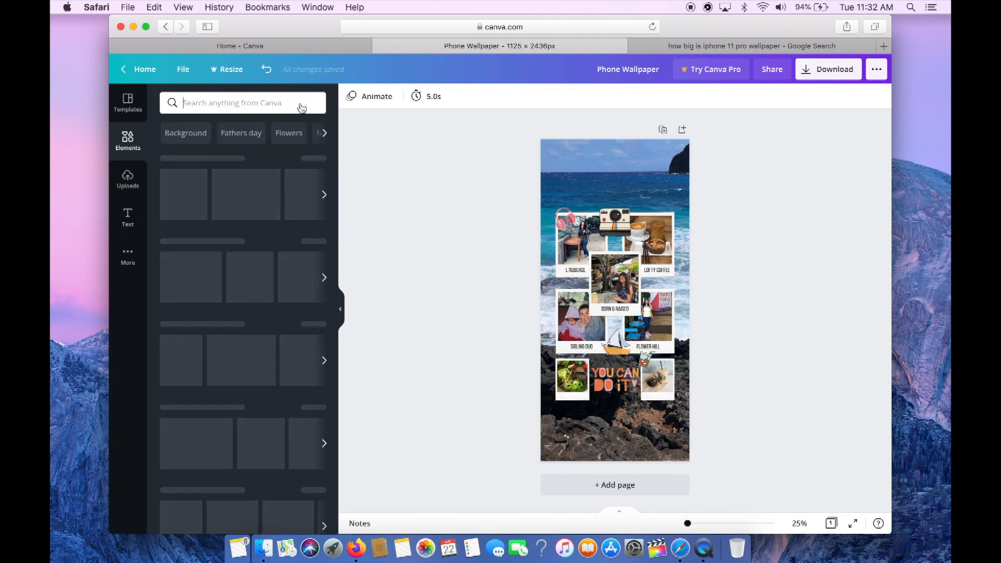
text(string of lights)
key(Return)
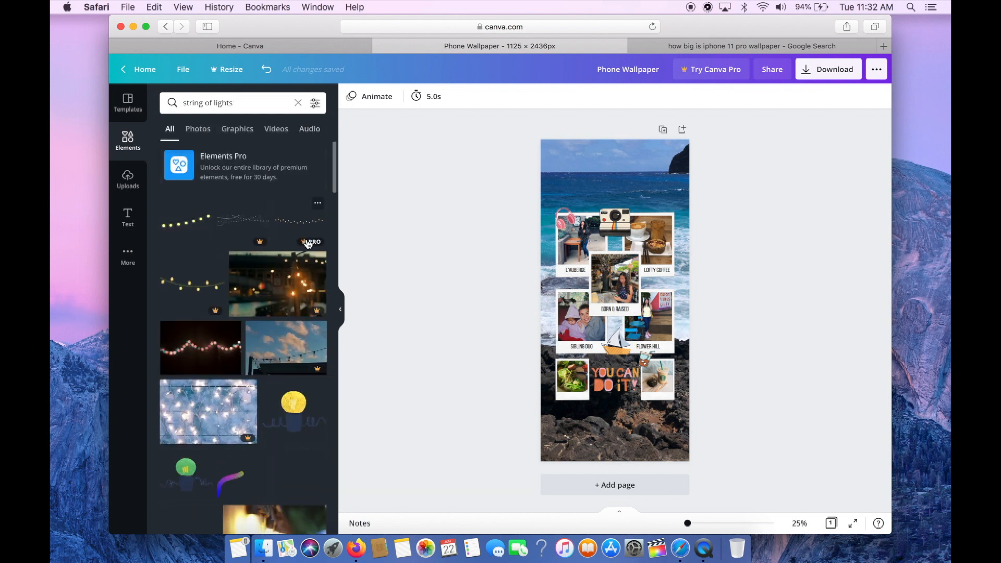
scroll(307, 244, down, 3)
scroll(307, 244, down, 3)
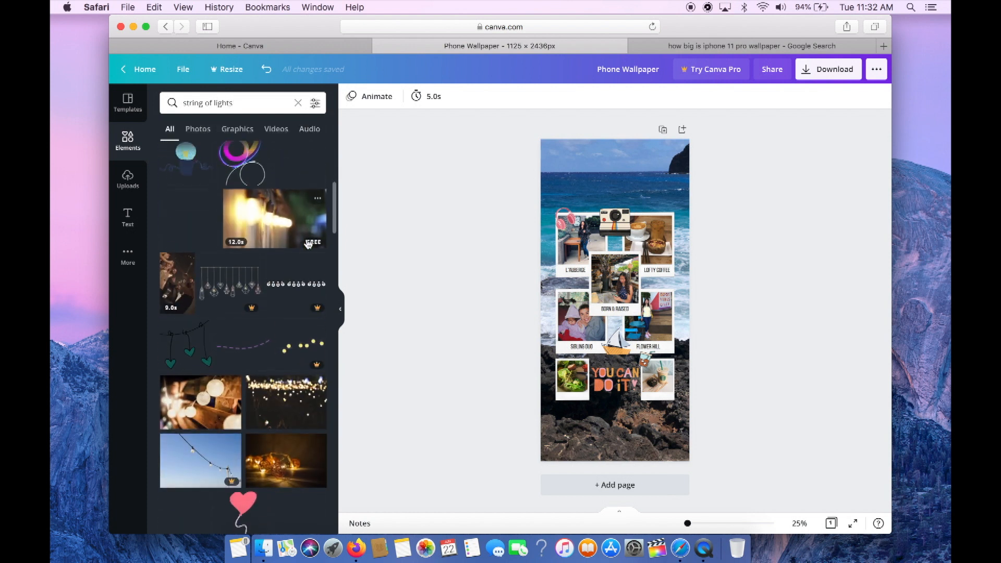
click(207, 360)
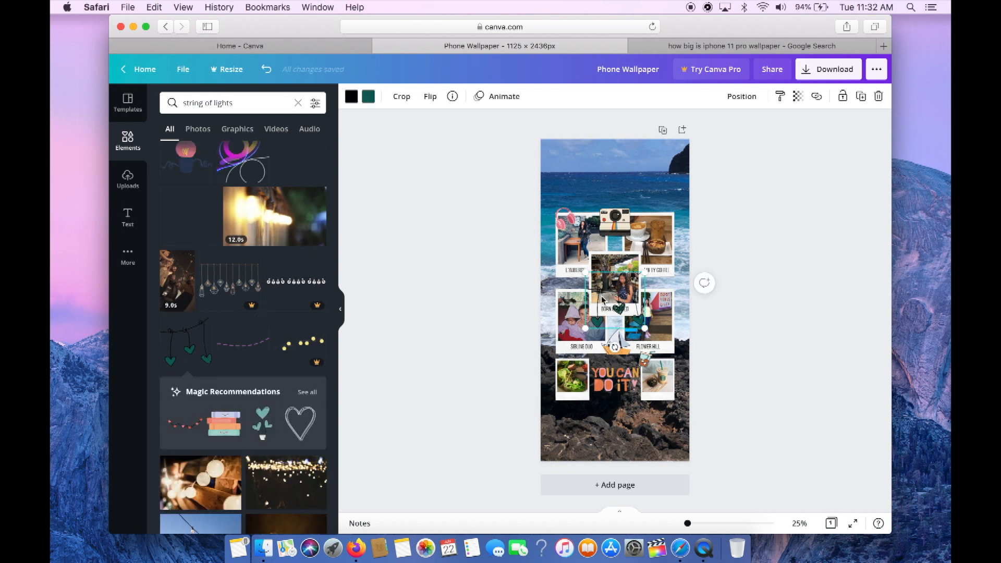
drag(614, 300, 568, 169)
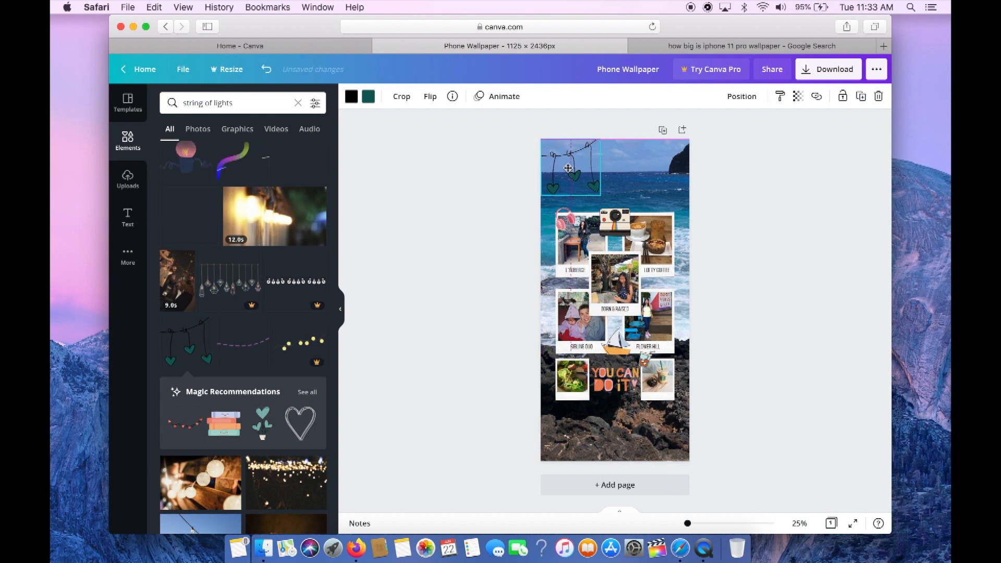
click(599, 123)
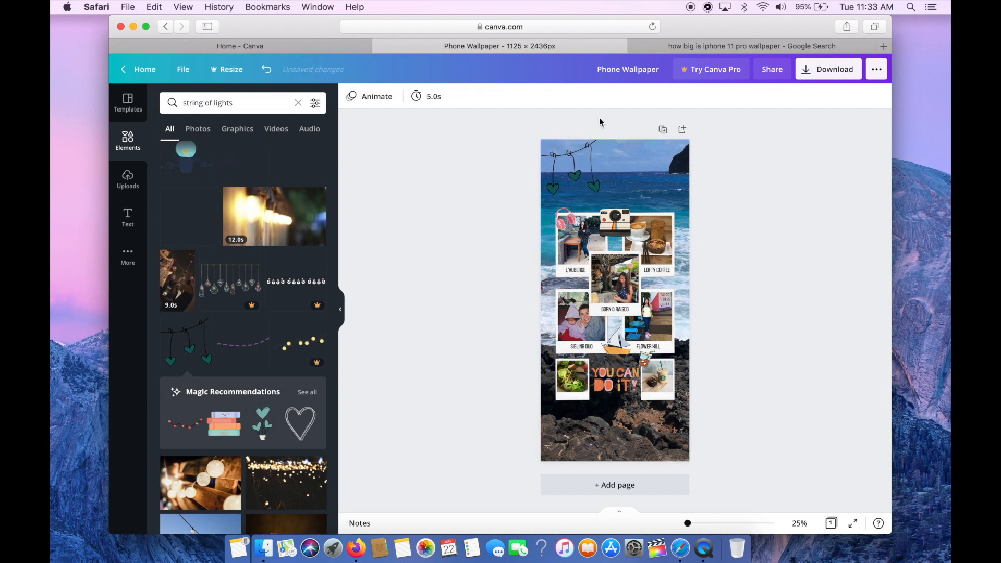
- Recolour the hanging hearts from dark green to the turquoise brand colour
click(597, 195)
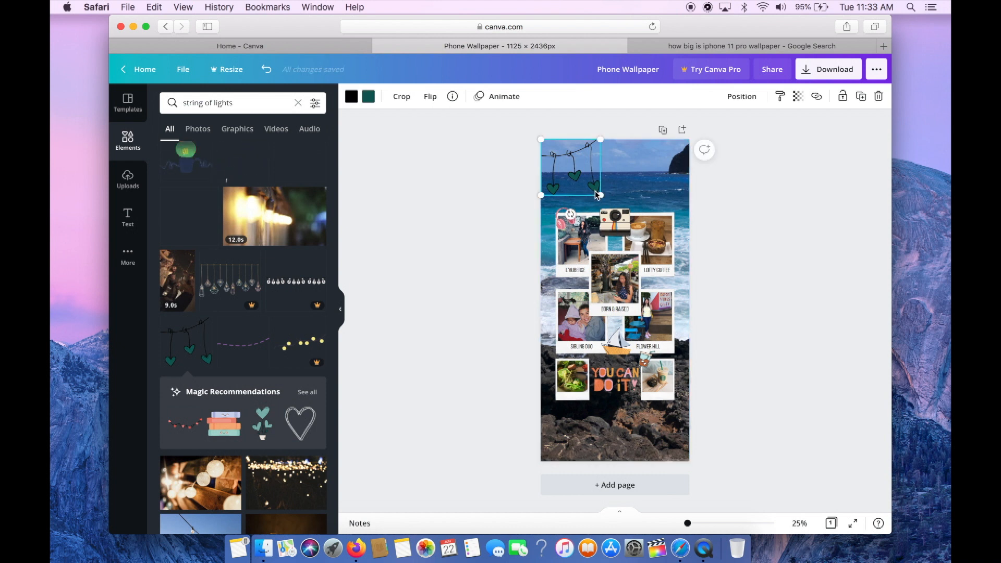
click(369, 97)
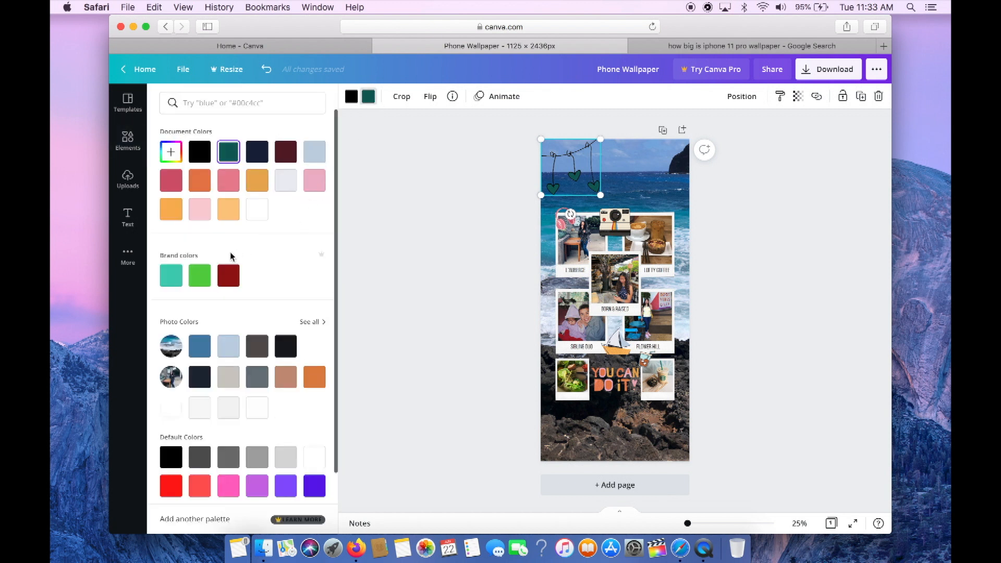
click(177, 287)
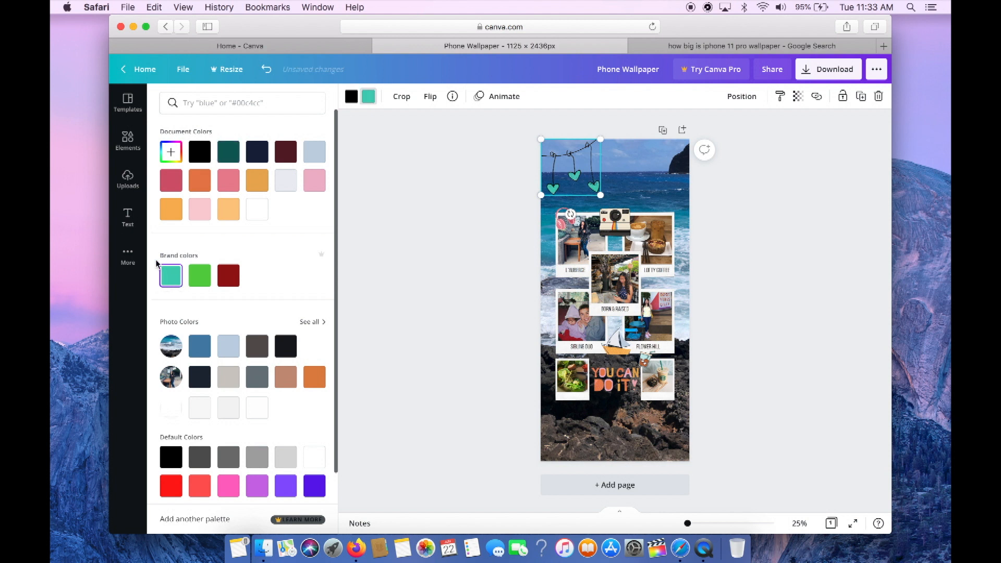
- Find a "pom pom" graphic, add the multicoloured pom-pom garland and place it directly below the "You Can Do It" quote
click(128, 148)
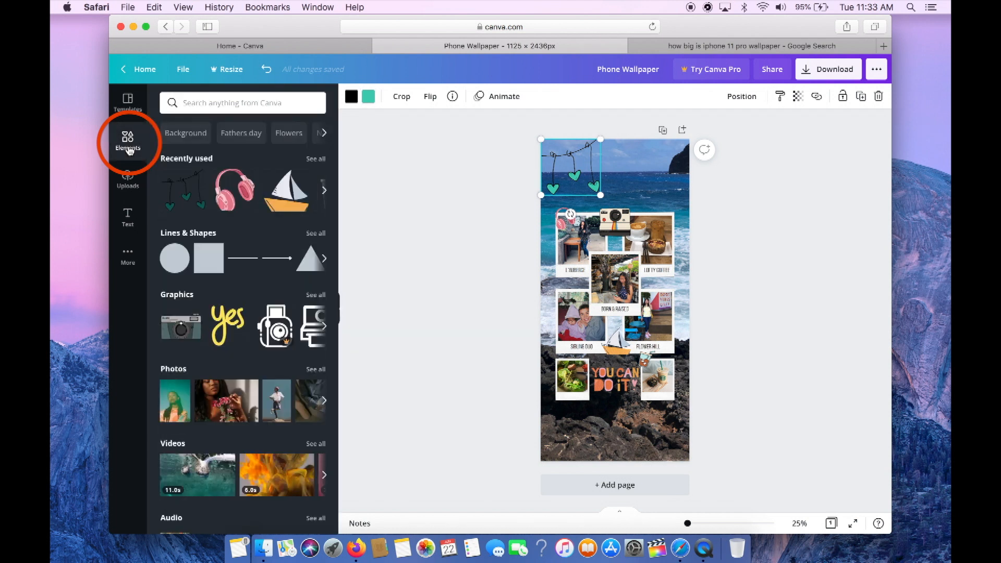
text(o)
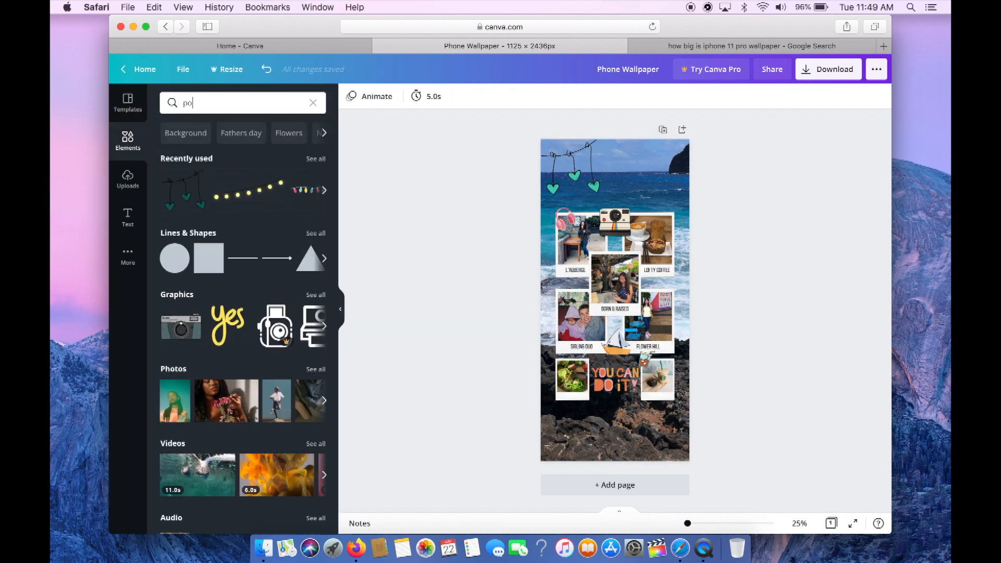
text(m pom)
key(Return)
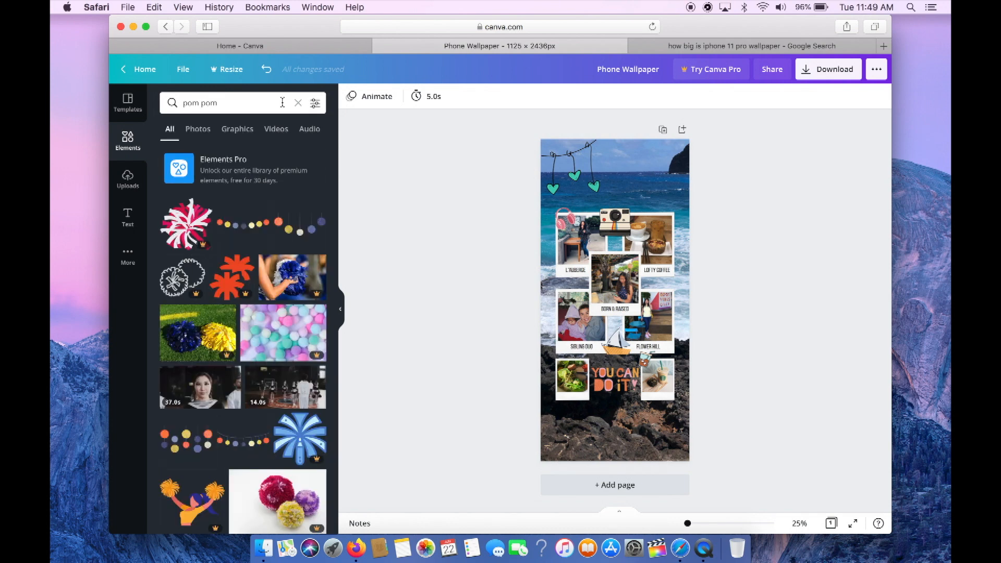
click(254, 237)
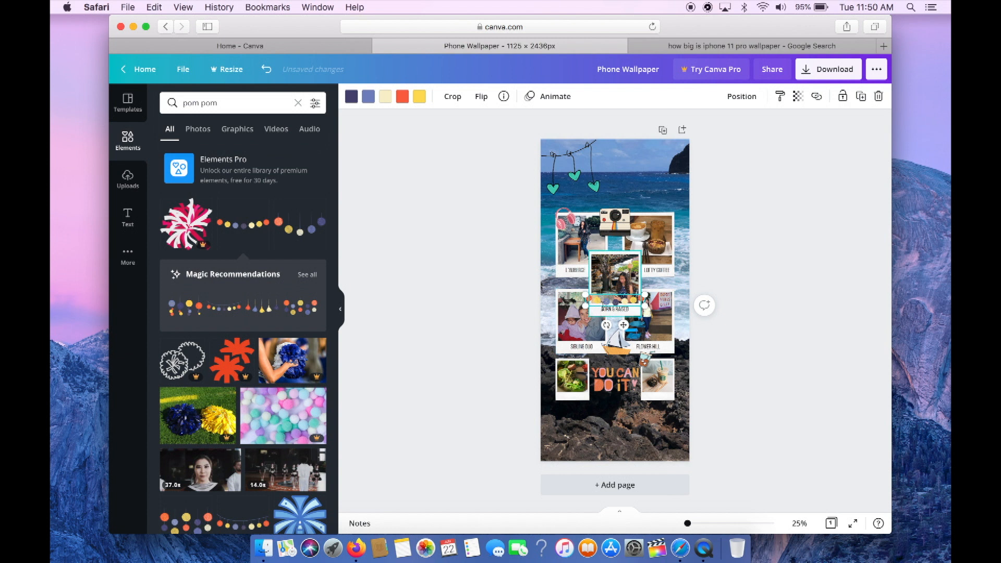
drag(609, 305, 610, 398)
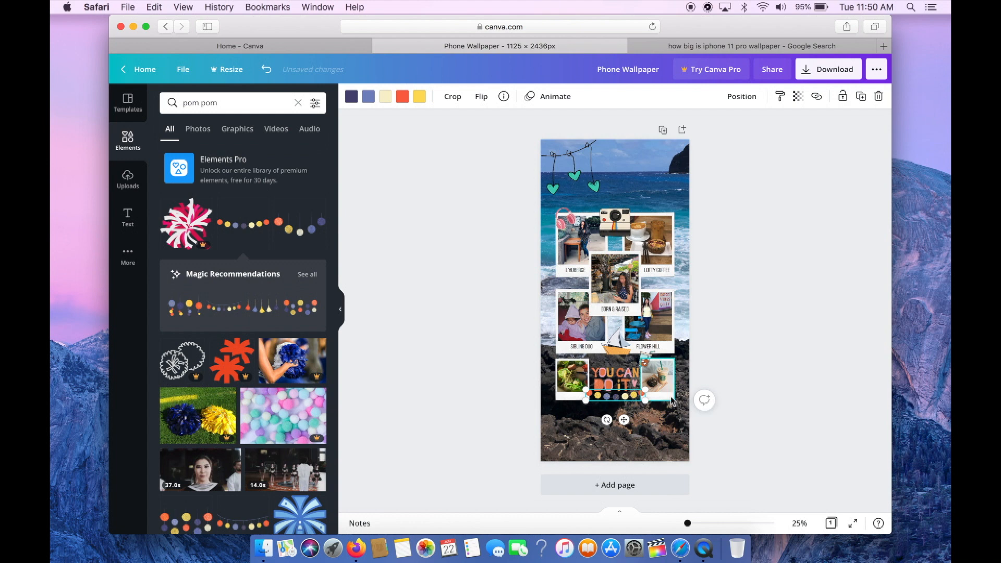
- Move the pom-pom garland slightly down and widen it to span the gap between the salad and Starbucks polaroids
scroll(673, 402, up, 5)
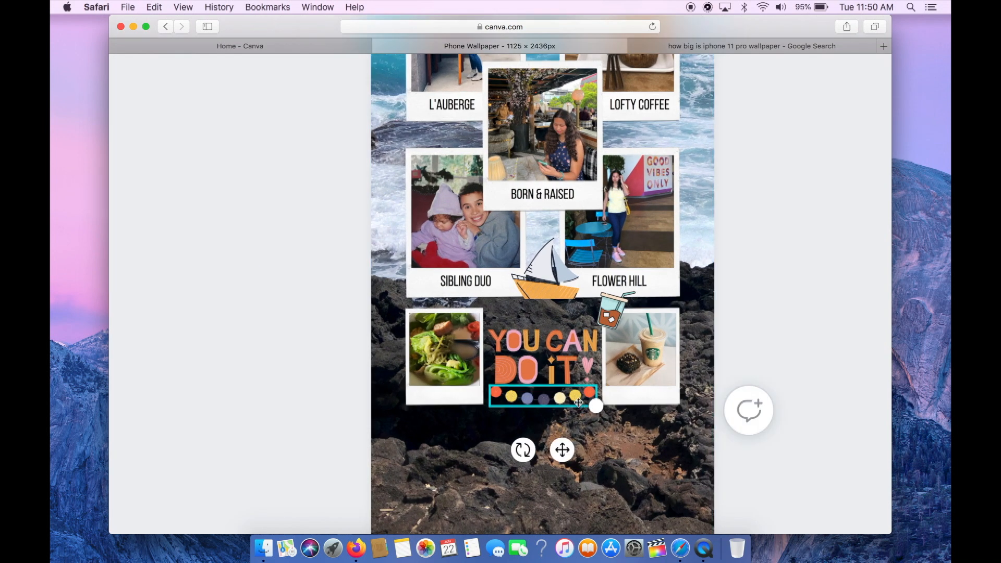
mouse_move(578, 403)
mouse_down()
mouse_move(600, 418)
mouse_move(580, 406)
mouse_up()
click(640, 420)
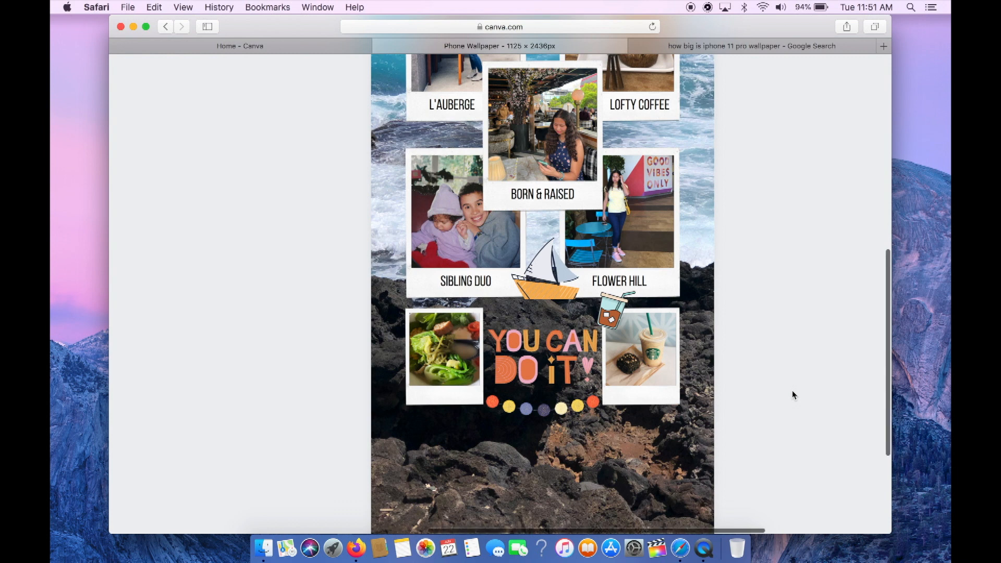
- Download the finished wallpaper as a PNG at 1125 x 2436 px
scroll(793, 395, down, 3)
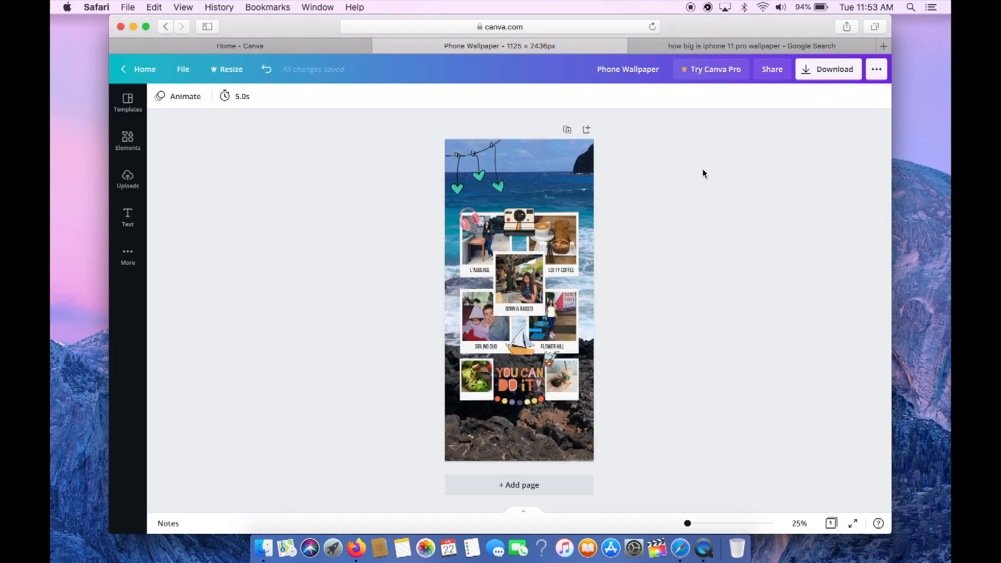
click(847, 78)
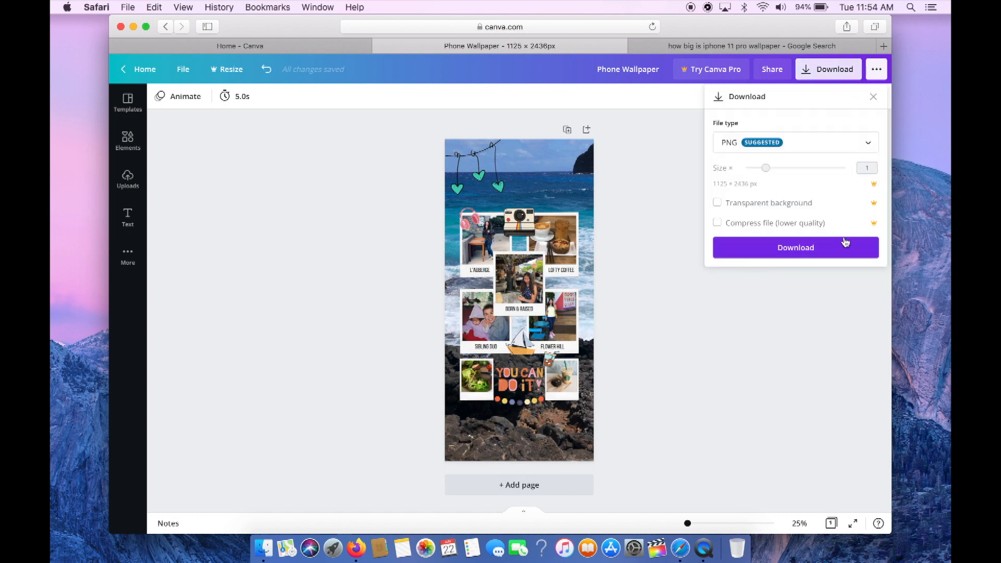
click(845, 250)
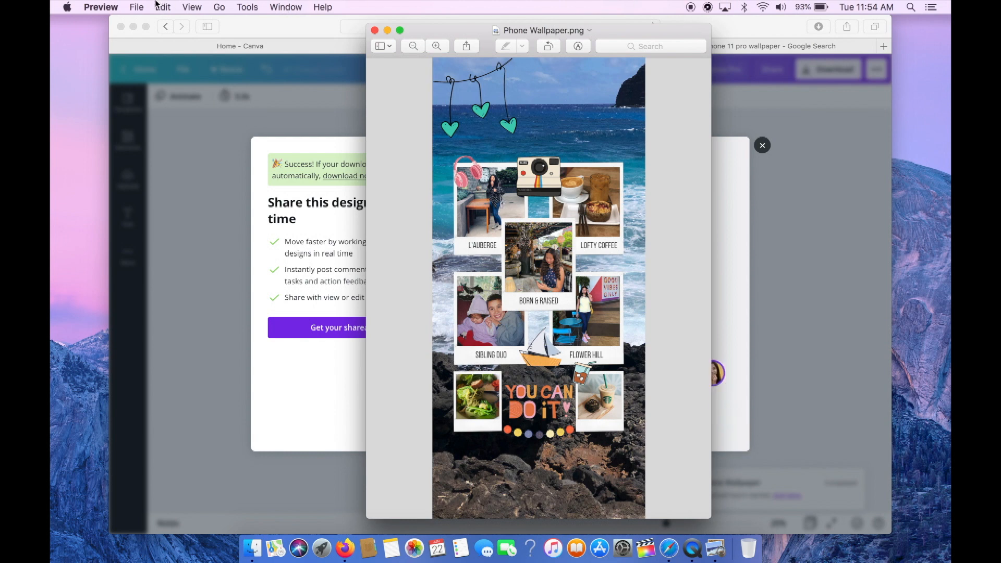
- Share Phone Wallpaper.png from Preview through Messages, addressing it to the recipient's phone number with the text "Phone Wallpaper", and send it
click(136, 7)
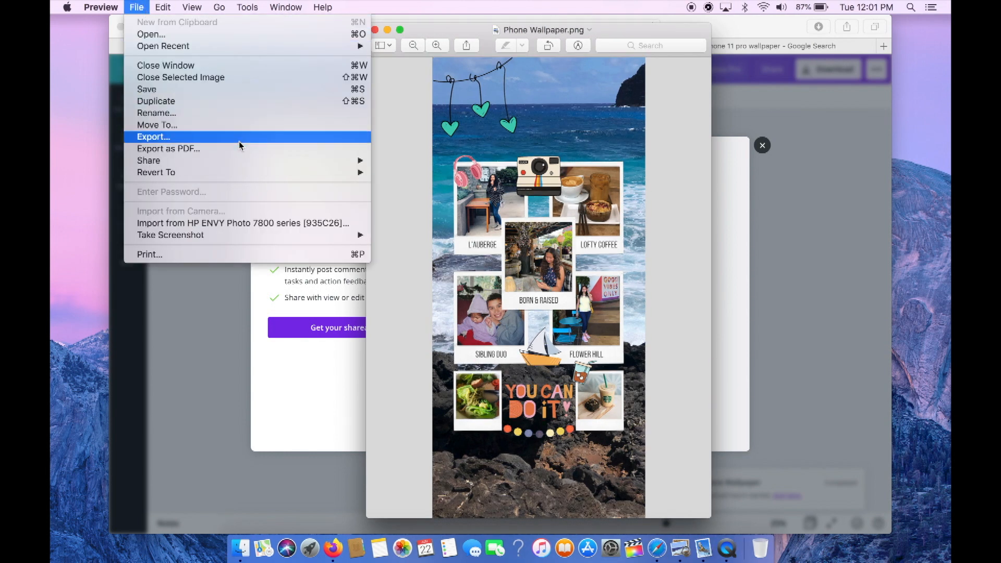
mouse_move(241, 160)
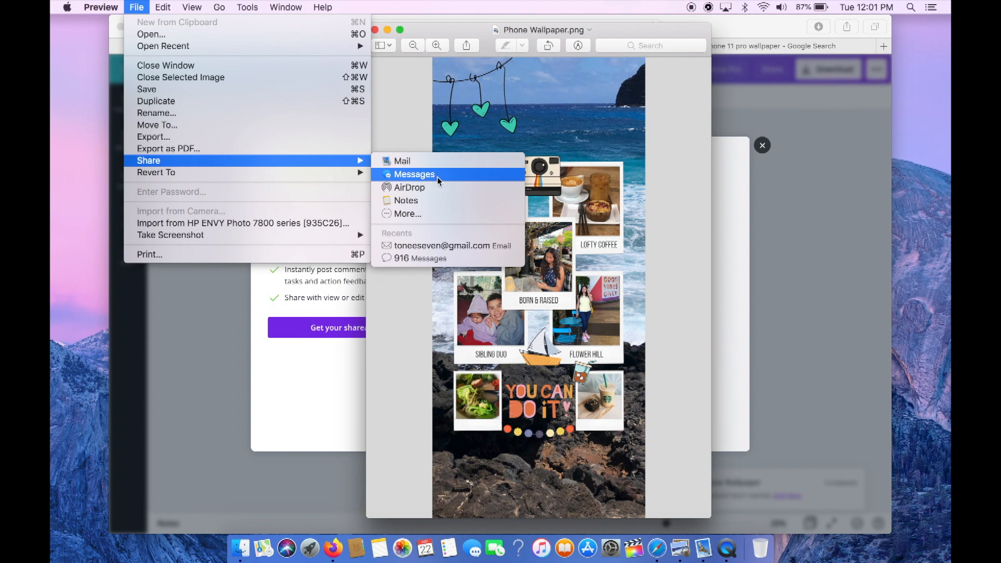
click(438, 176)
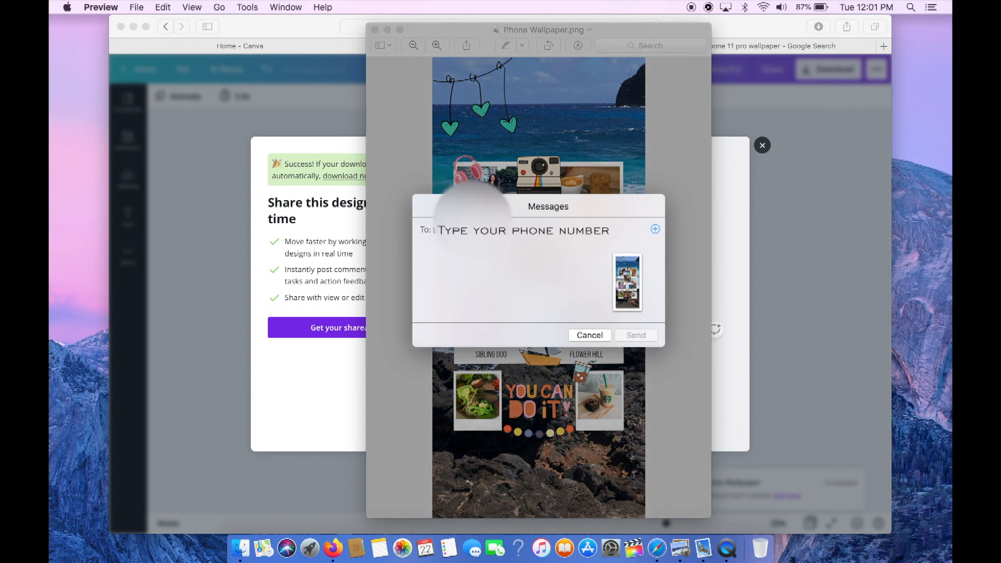
text(Phone Wallpaper)
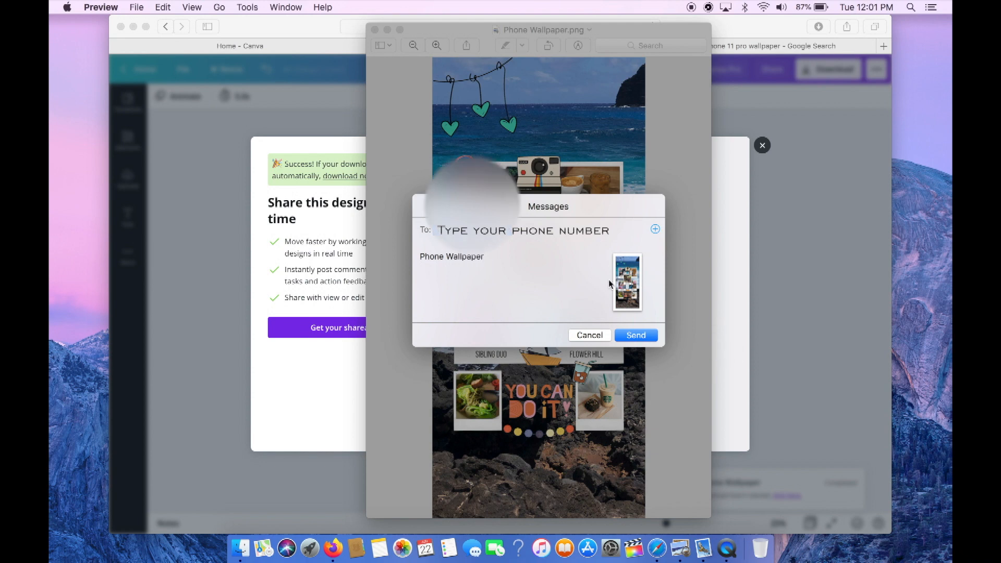
click(652, 337)
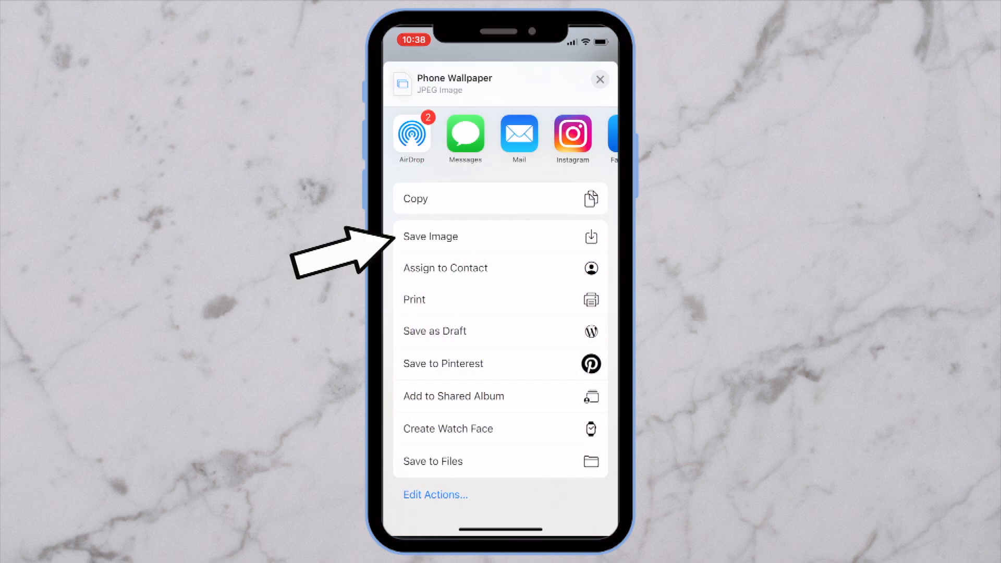
- Save the received wallpaper image to the phone and open it from the Recents album in Photos
click(500, 236)
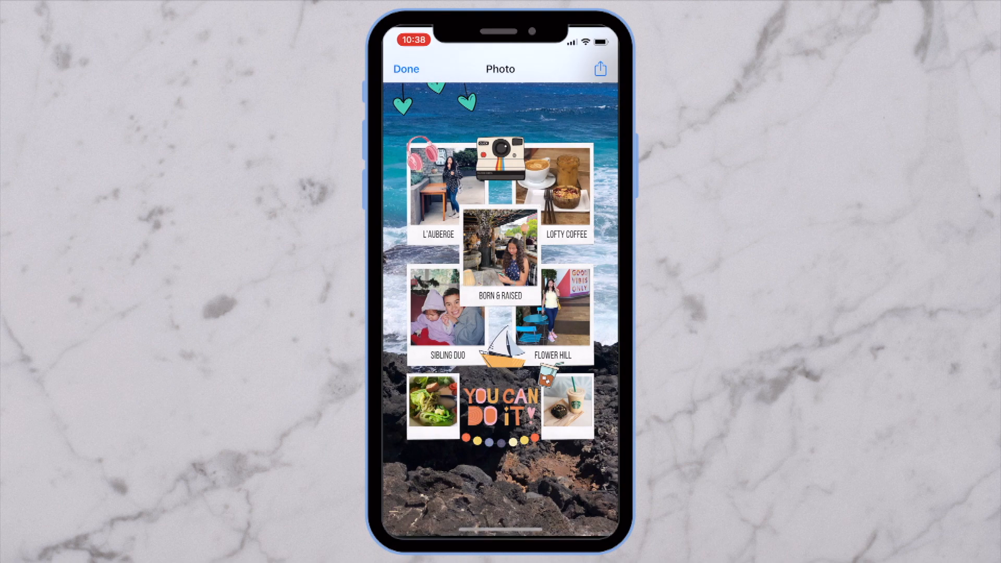
drag(500, 529, 500, 470)
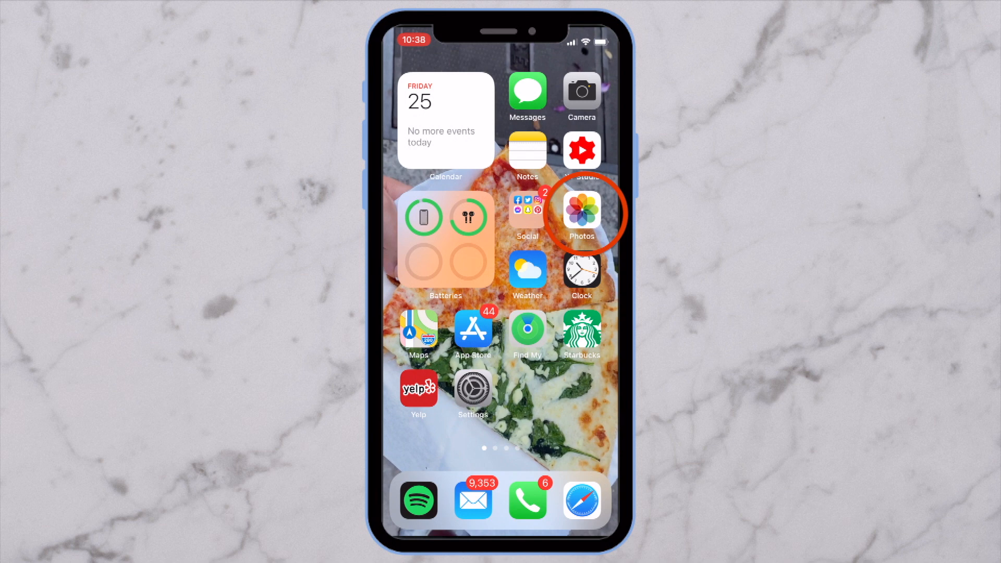
click(582, 210)
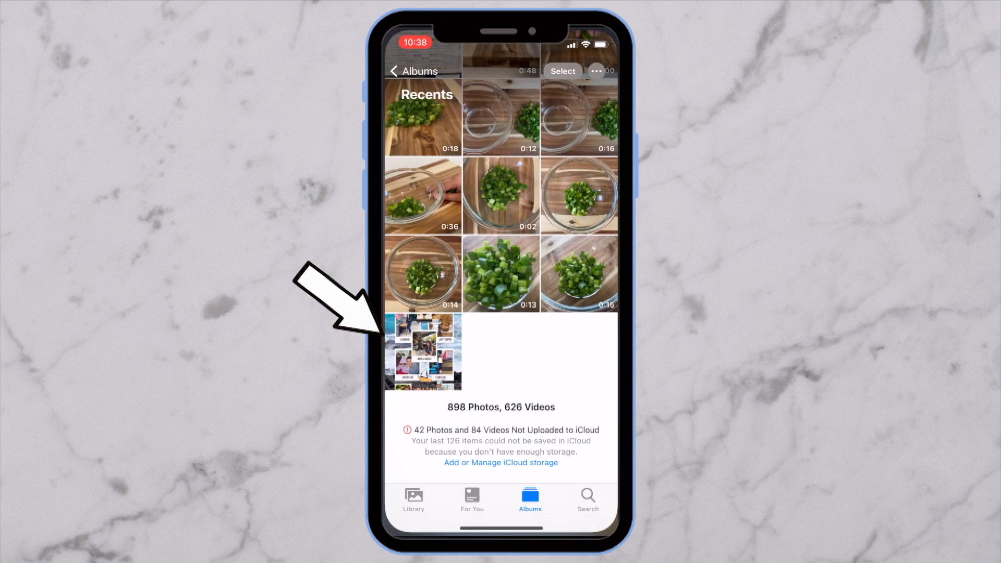
click(422, 351)
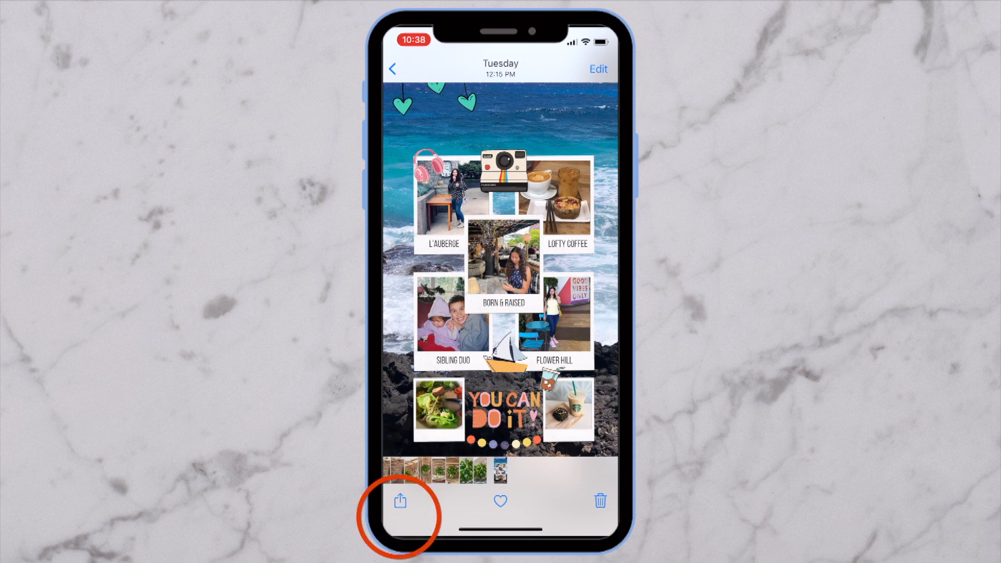
- Use the photo as wallpaper, turn Perspective Zoom off and bring up the choices for which screen to set
click(400, 501)
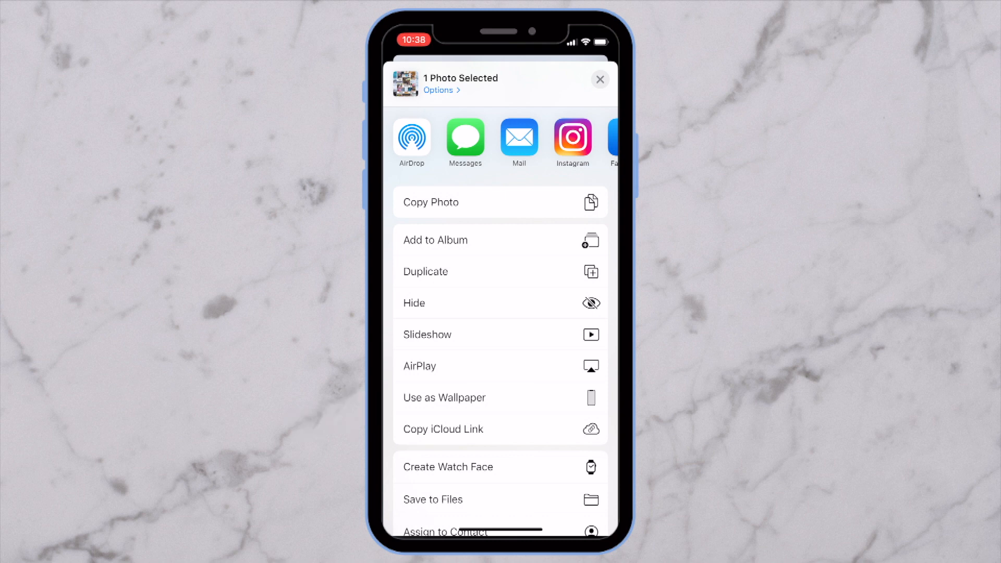
click(444, 397)
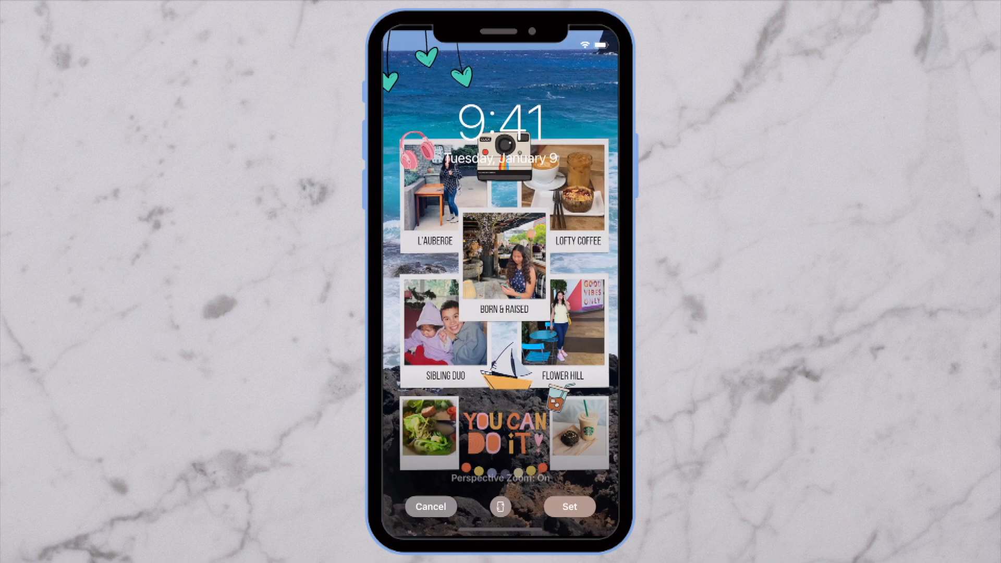
click(500, 503)
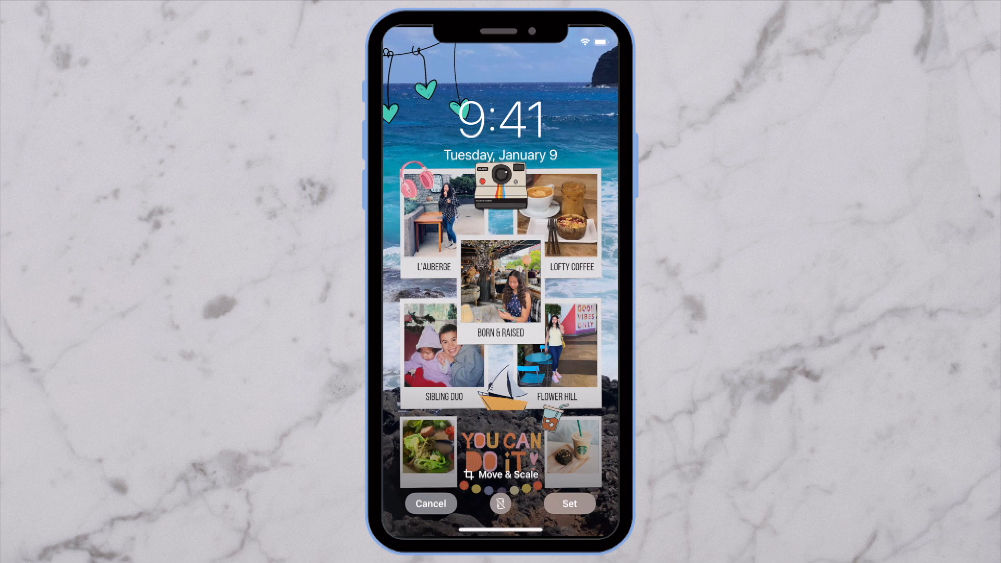
click(570, 503)
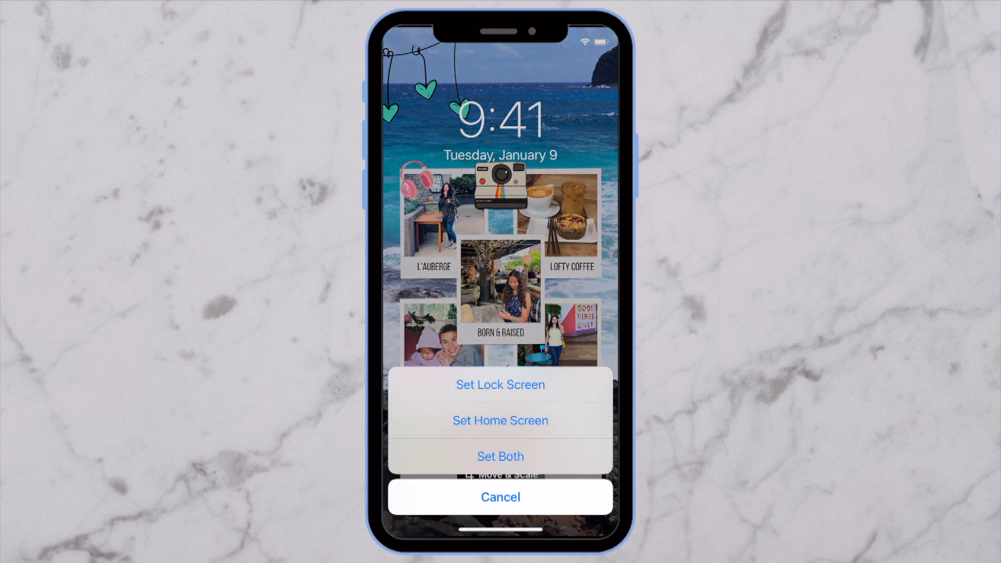